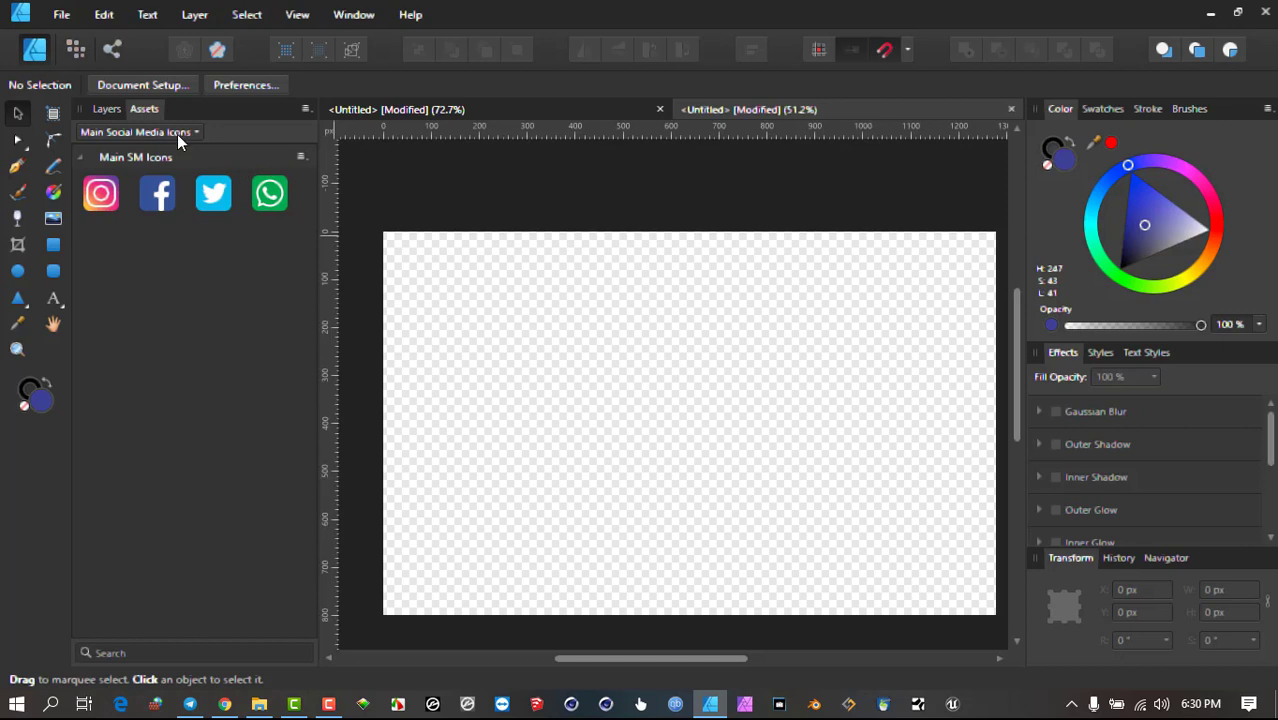
Look over the available asset categories and the icons in the Main SM Icons group, leaving the group collapsed.
{"action": "left_click", "coordinate": [177, 134]}
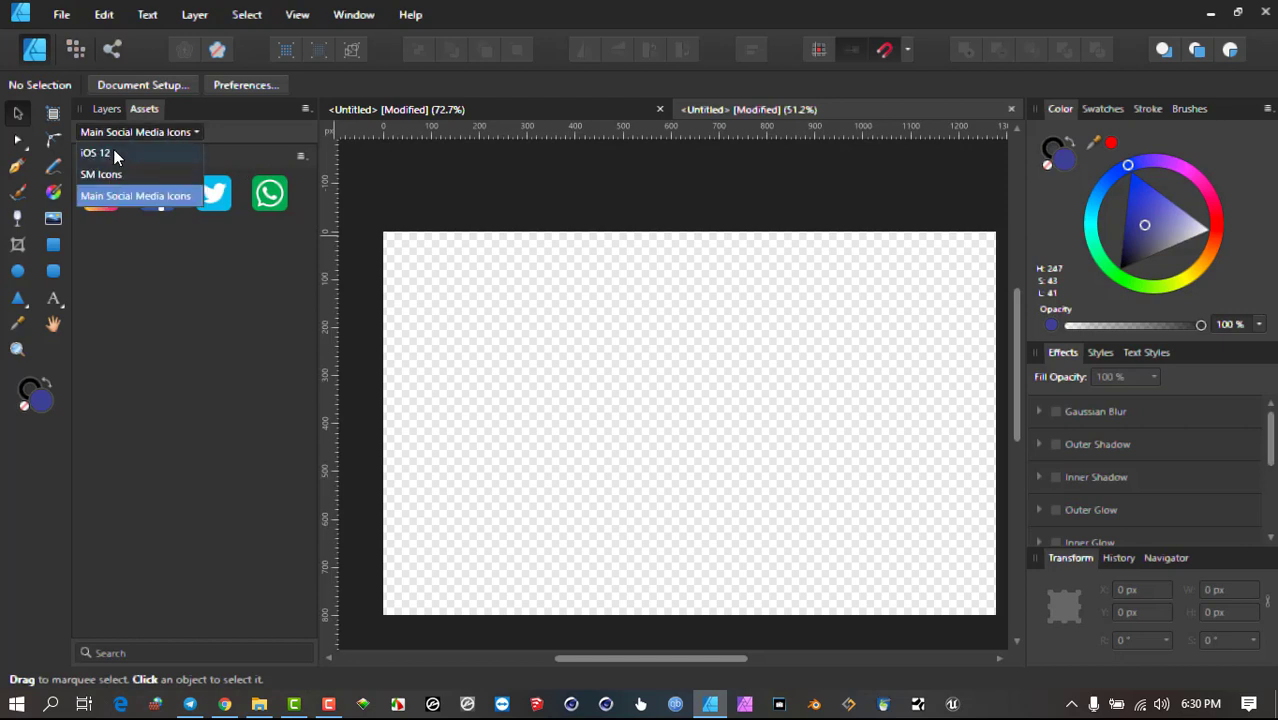
{"action": "left_click", "coordinate": [221, 312]}
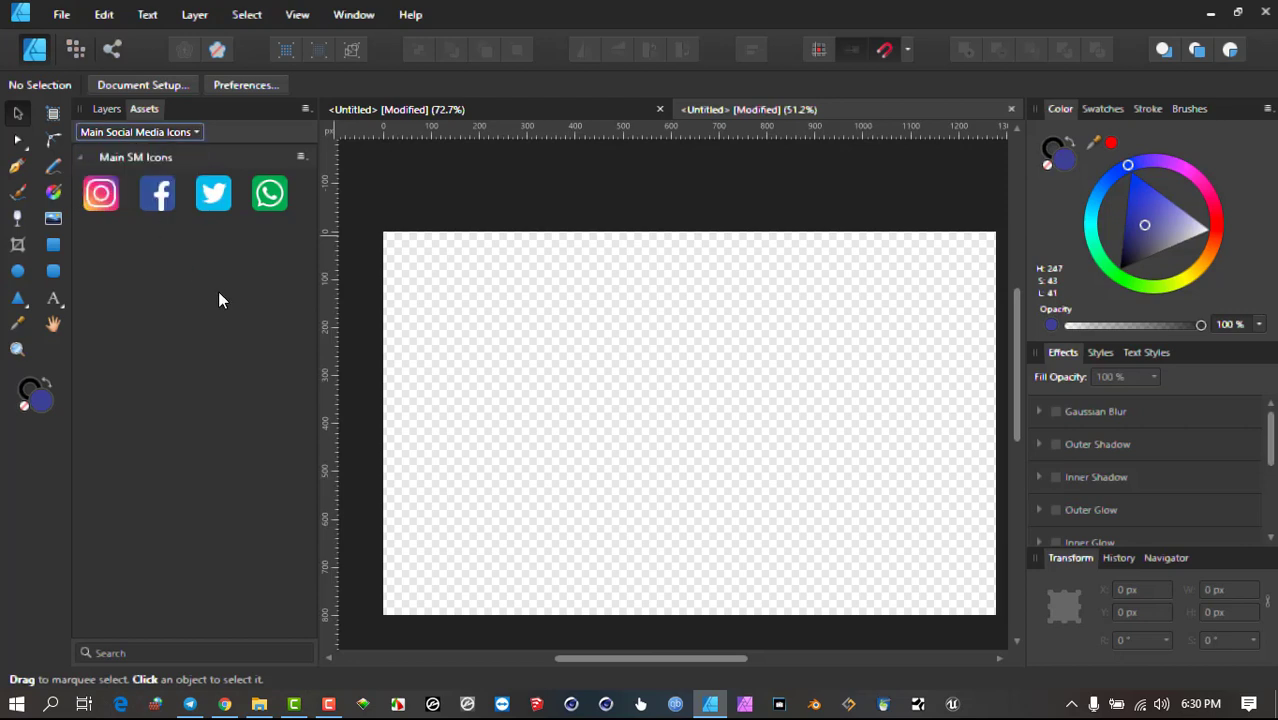
{"action": "left_click", "coordinate": [81, 157]}
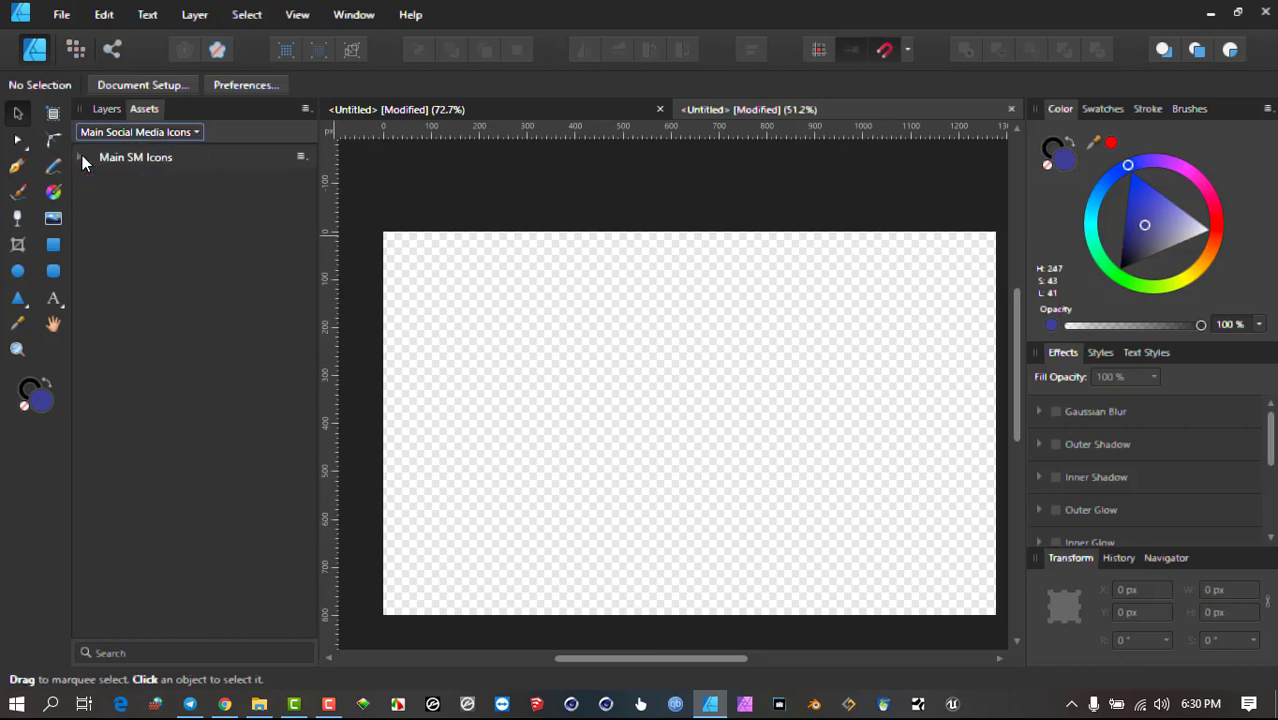
{"action": "left_click", "coordinate": [81, 157]}
{"action": "left_click", "coordinate": [79, 157]}
{"action": "left_click", "coordinate": [80, 157]}
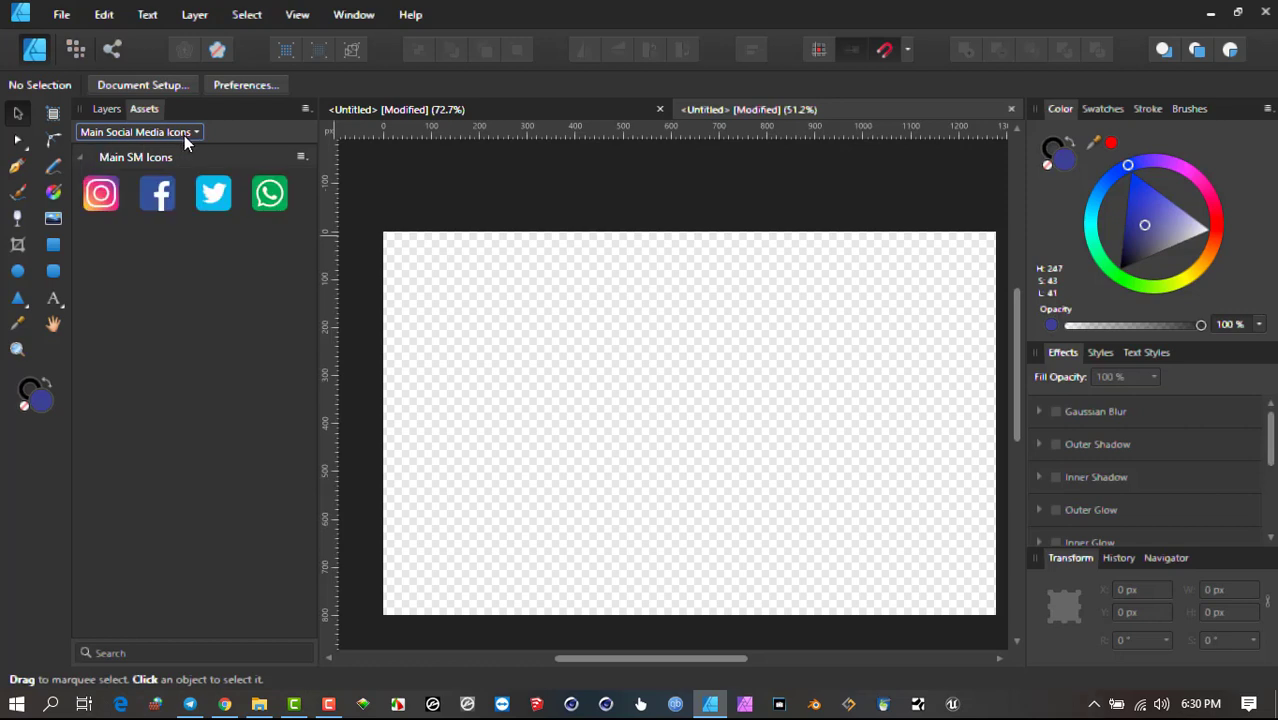
{"action": "left_click", "coordinate": [81, 157]}
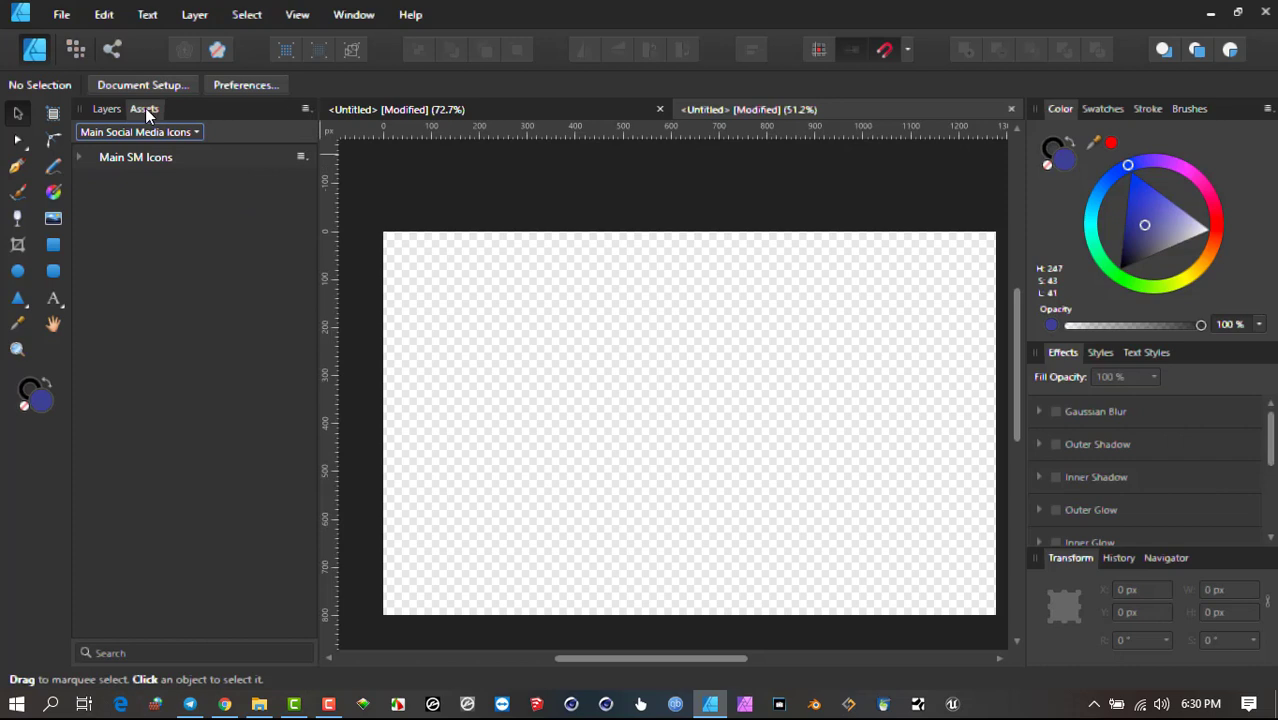
Hide the Assets studio panel and show it again.
{"action": "left_click", "coordinate": [350, 20]}
{"action": "mouse_move", "coordinate": [308, 18]}
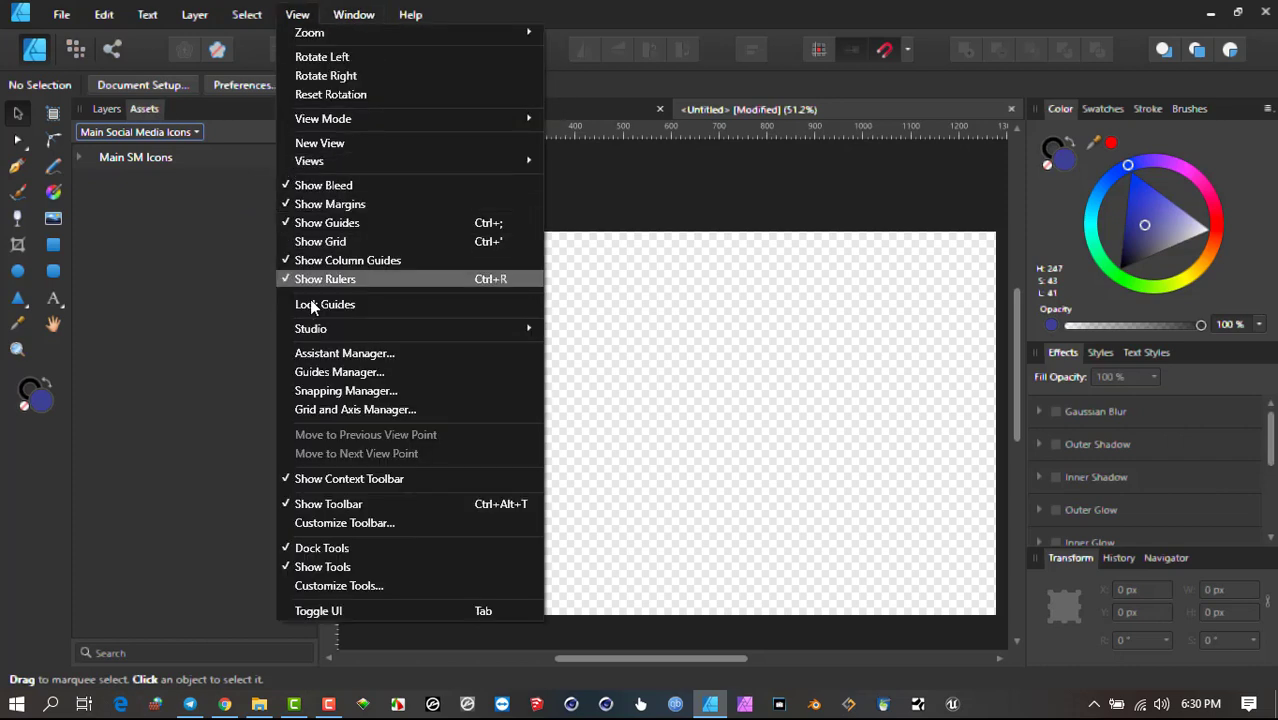
{"action": "mouse_move", "coordinate": [322, 327]}
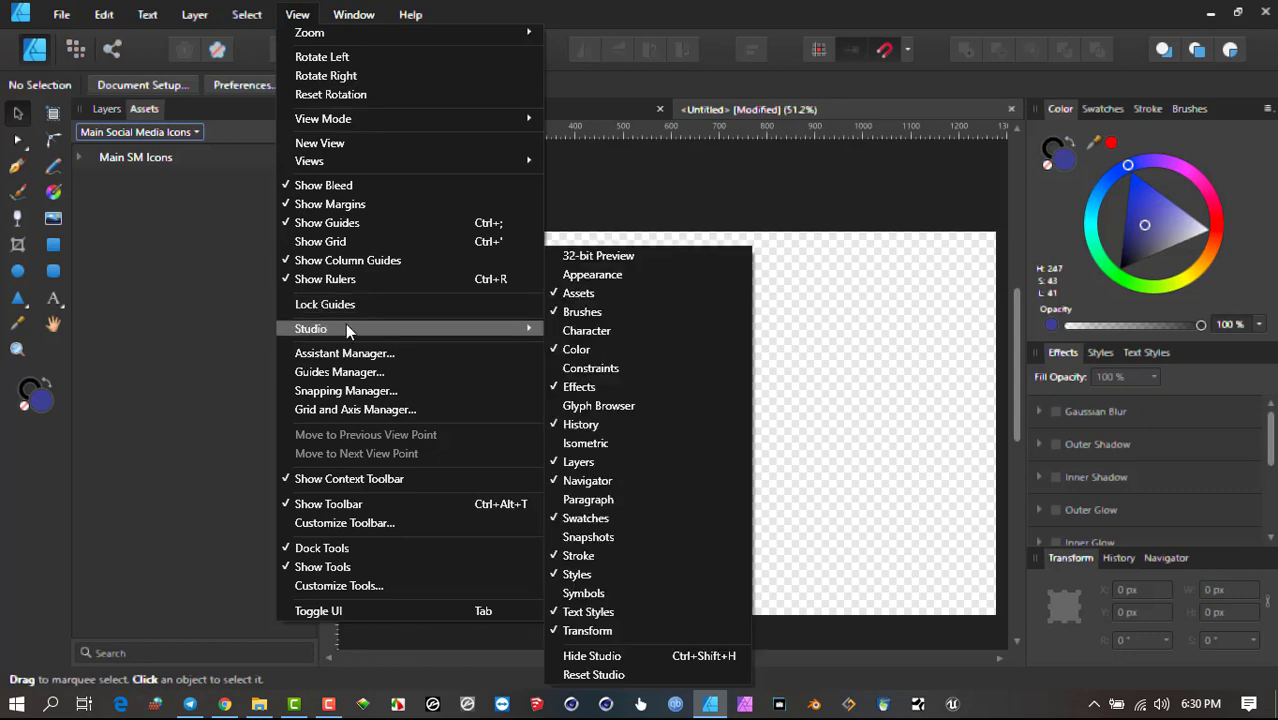
{"action": "left_click", "coordinate": [616, 295]}
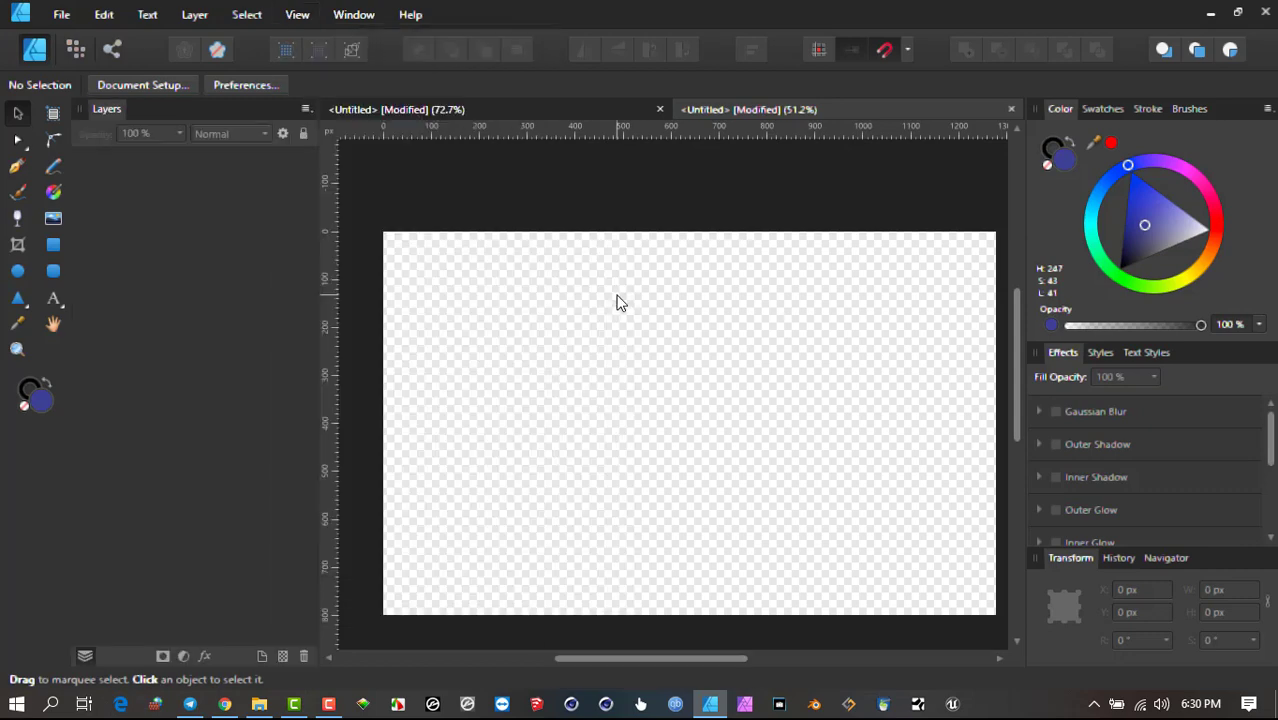
{"action": "left_click", "coordinate": [297, 14]}
{"action": "mouse_move", "coordinate": [338, 328]}
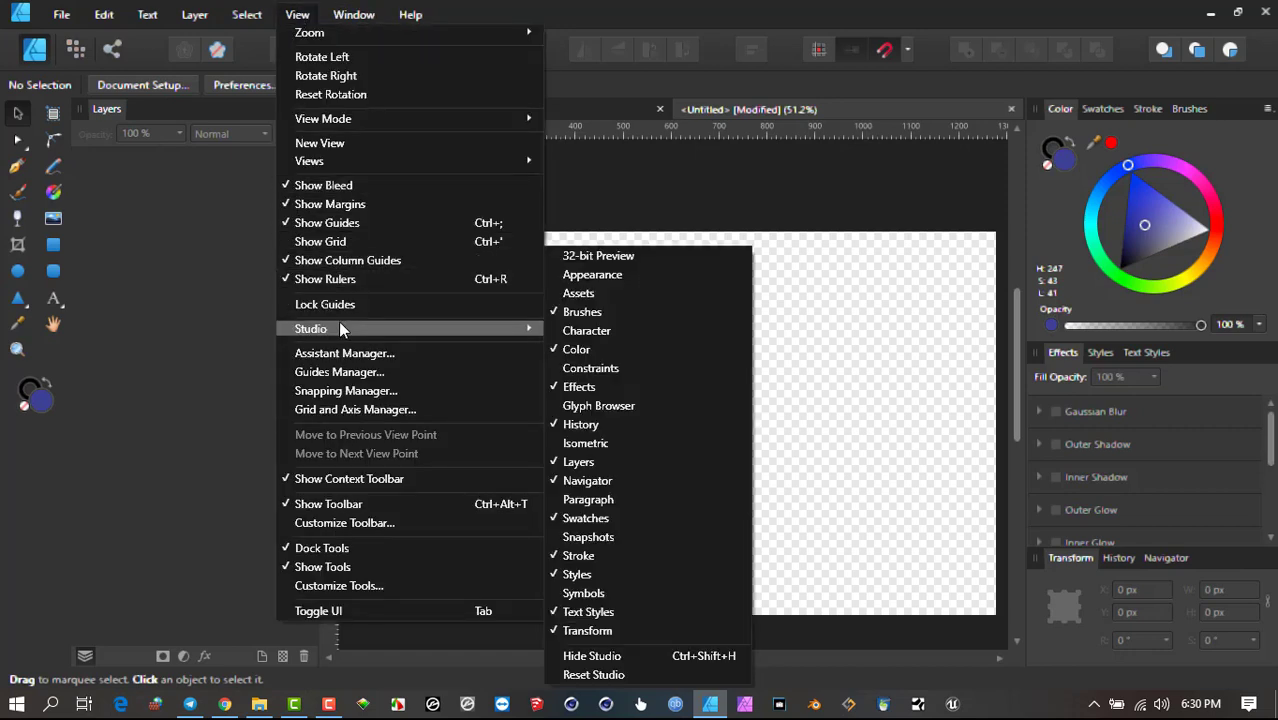
{"action": "left_click", "coordinate": [583, 296]}
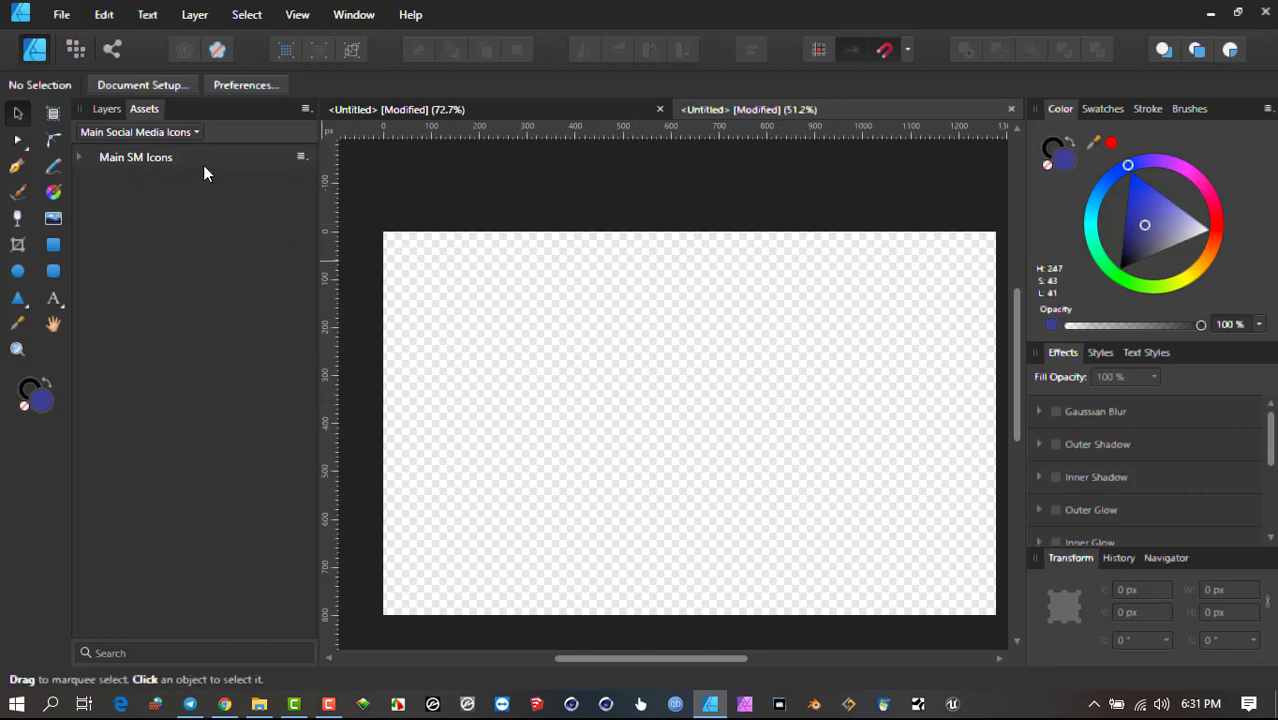
Place the Instagram icon from the Main SM Icons assets near the canvas's upper-left corner, scaled down to about 143 px square.
{"action": "left_click", "coordinate": [80, 155]}
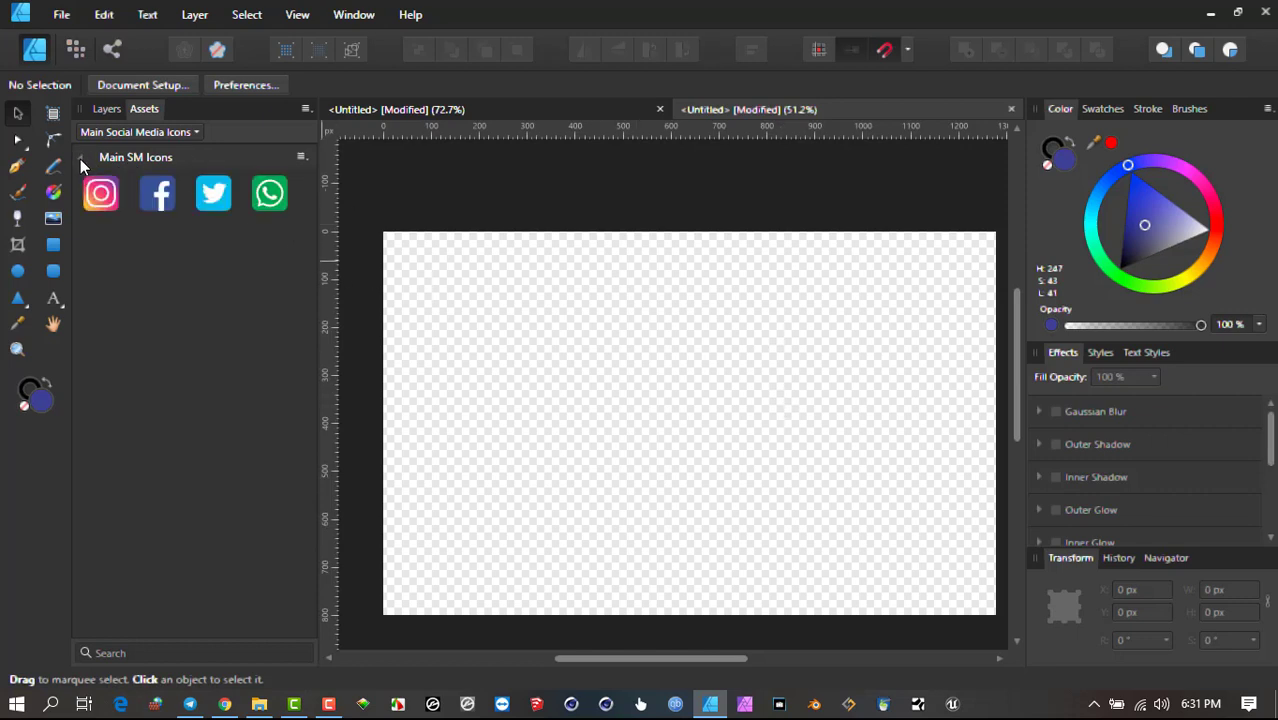
{"action": "left_click_drag", "start_coordinate": [102, 196], "coordinate": [570, 394]}
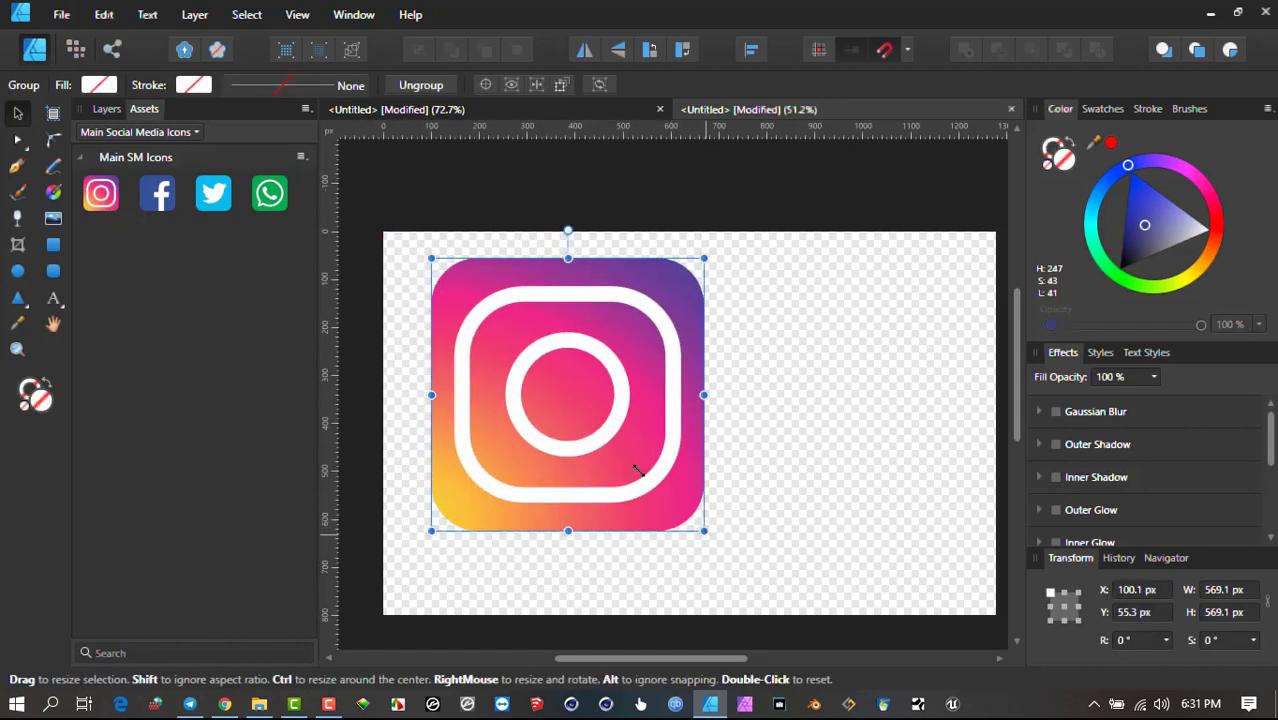
{"action": "left_click_drag", "start_coordinate": [705, 529], "coordinate": [491, 337]}
Place the Facebook icon from the assets beside the Instagram icon and scale it to about 143 px square, aligned at the same height.
{"action": "left_click_drag", "start_coordinate": [157, 193], "coordinate": [685, 422]}
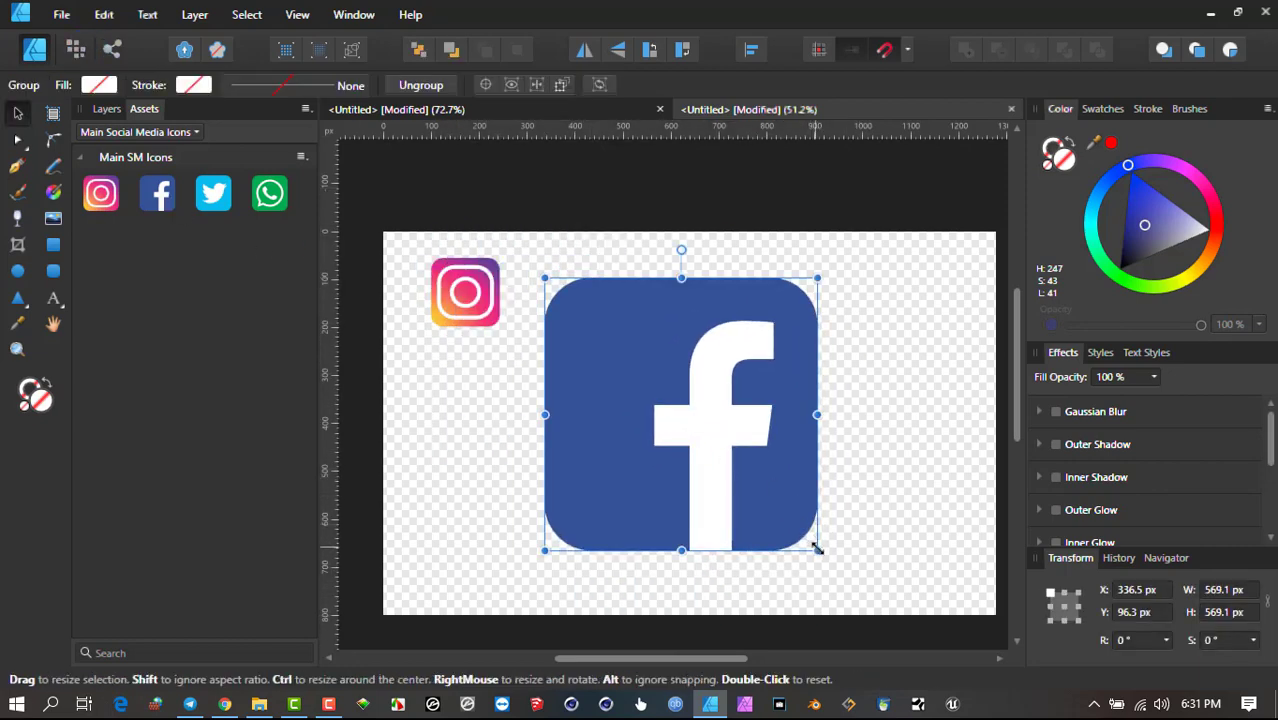
{"action": "left_click_drag", "start_coordinate": [819, 557], "coordinate": [583, 325]}
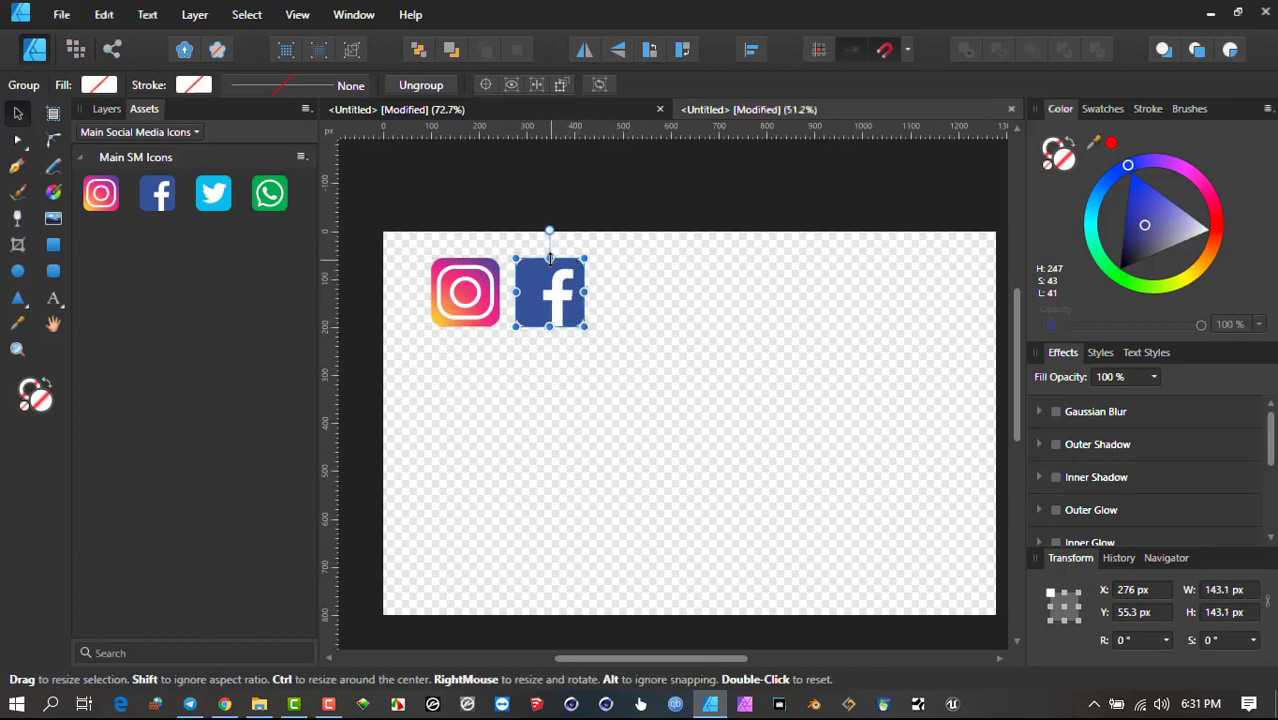
{"action": "scroll", "coordinate": [548, 288], "scroll_direction": "up", "scroll_amount": 2}
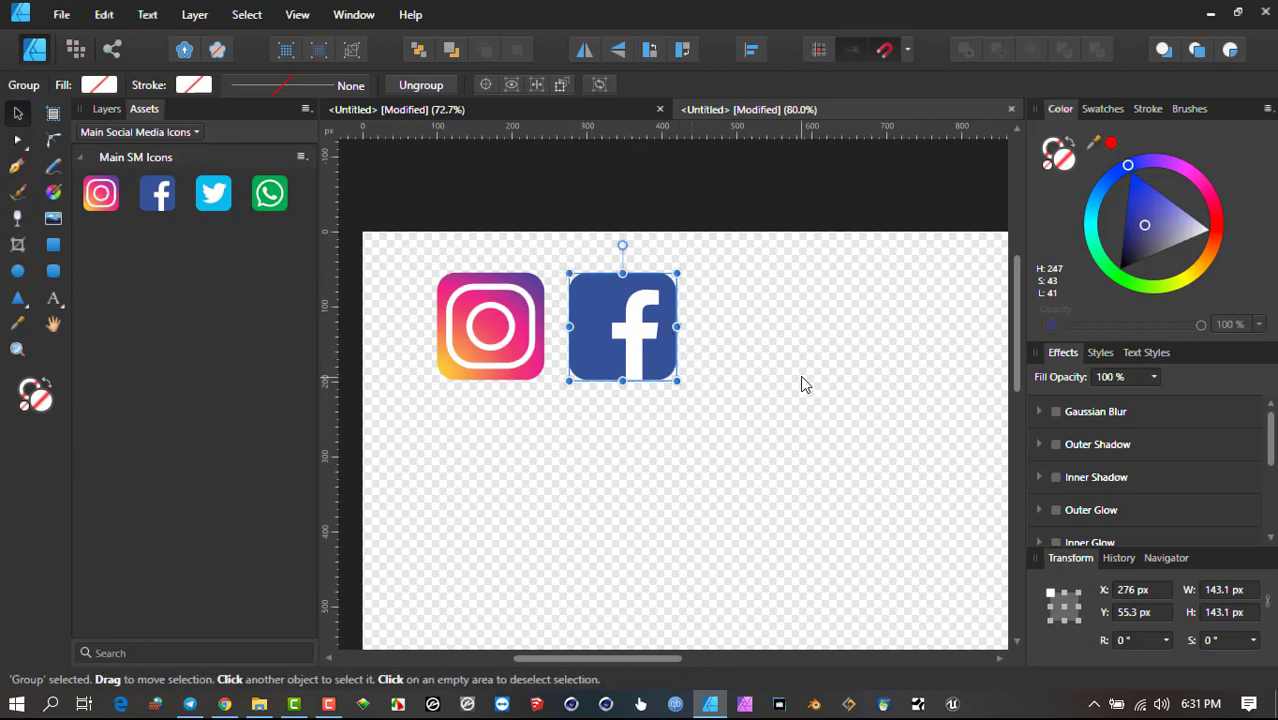
{"action": "scroll", "coordinate": [700, 300], "scroll_direction": "down", "scroll_amount": 2}
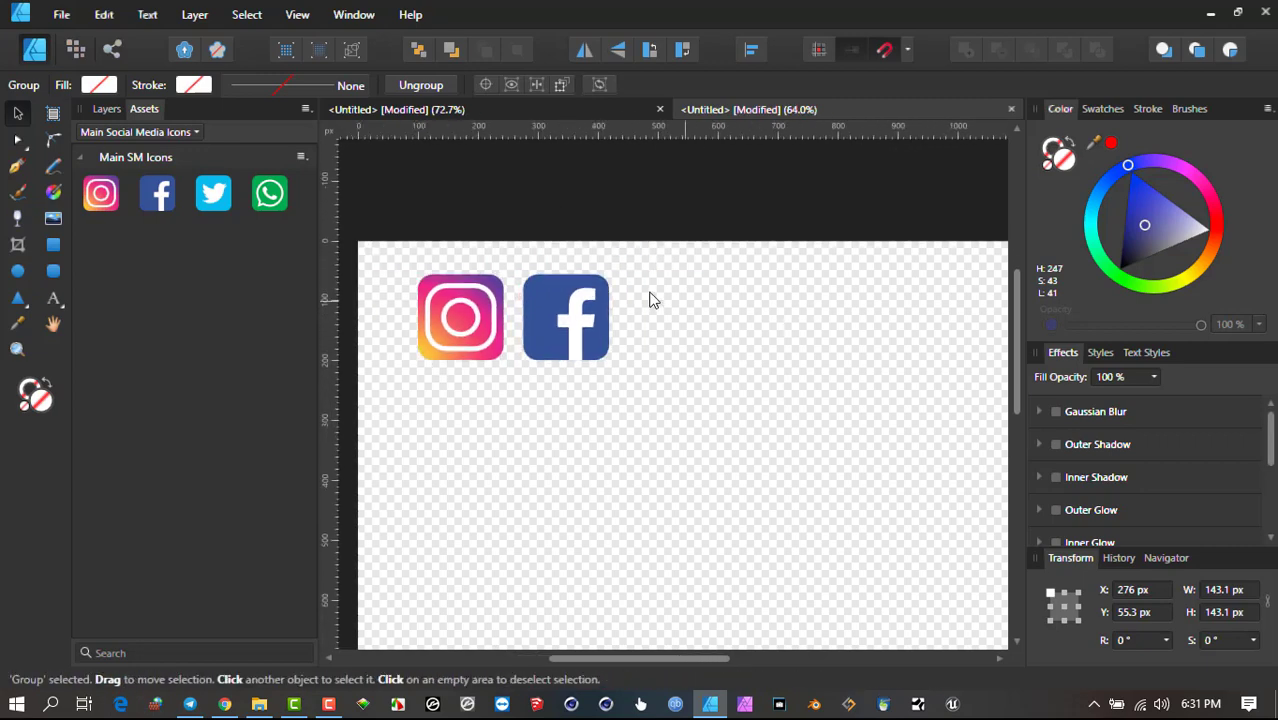
{"action": "left_click", "coordinate": [674, 291]}
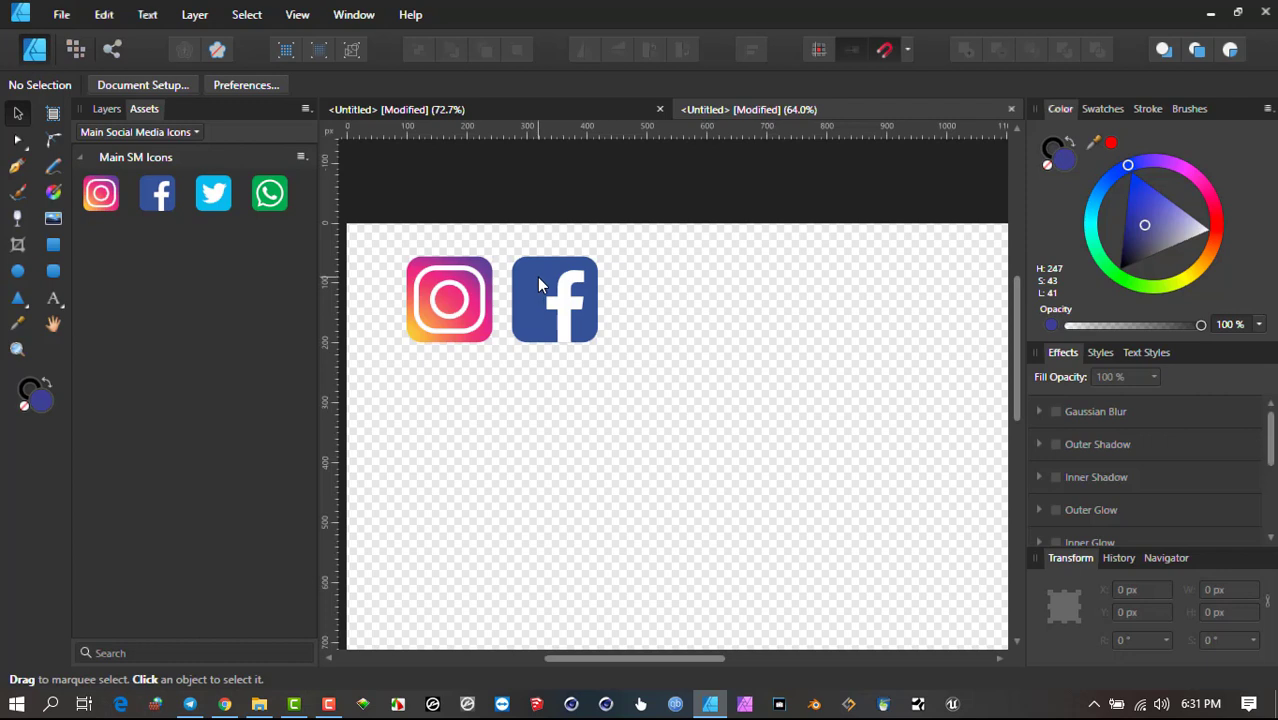
{"action": "left_click", "coordinate": [540, 284]}
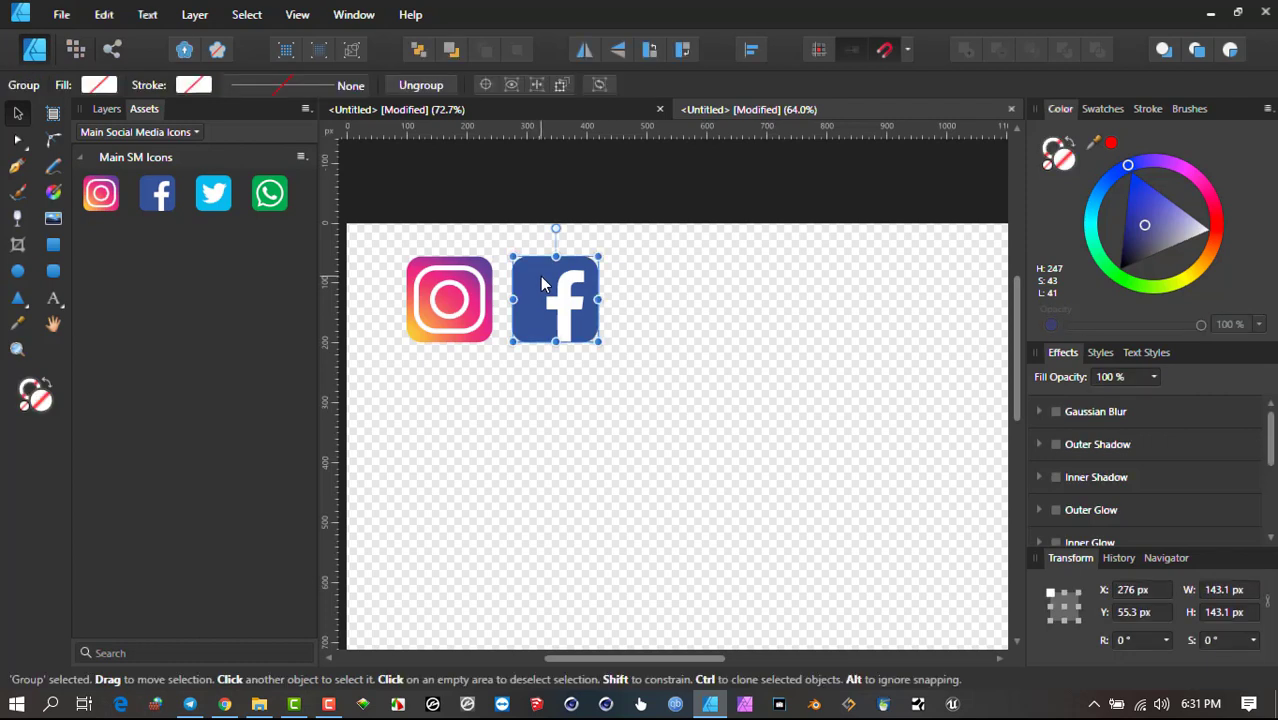
{"action": "scroll", "coordinate": [541, 284], "scroll_direction": "up", "scroll_amount": 1}
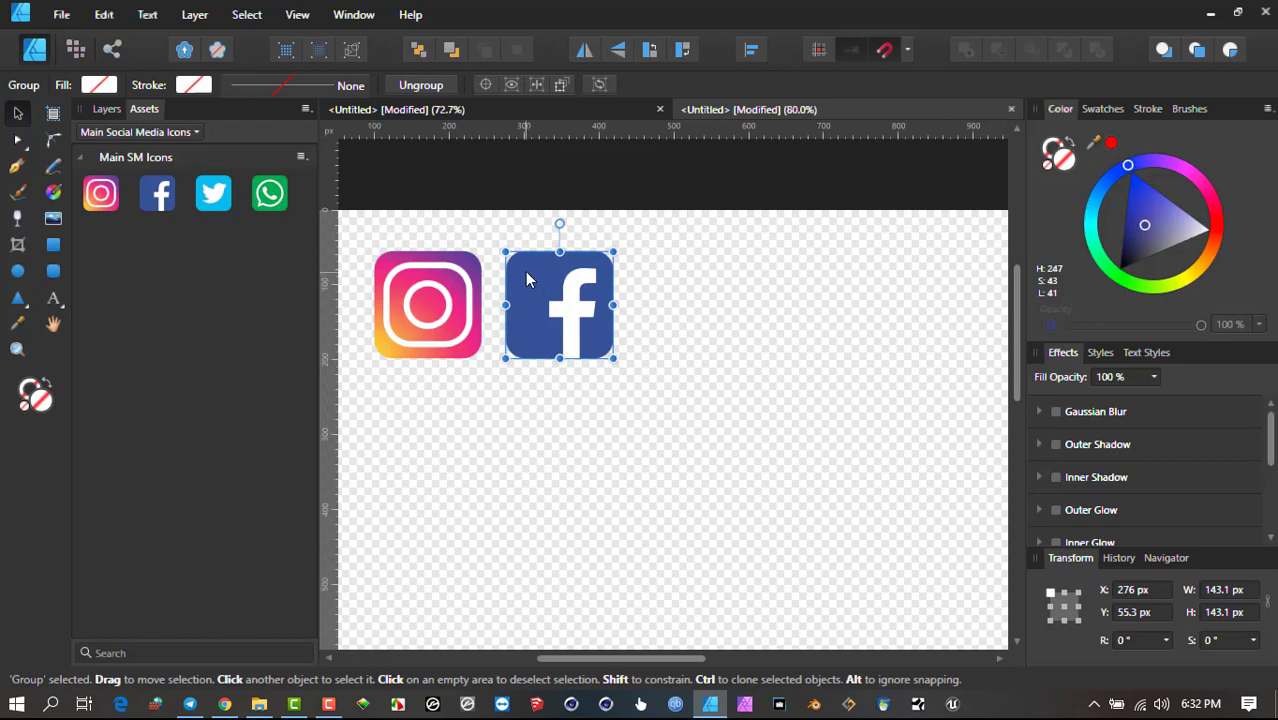
{"action": "left_click", "coordinate": [62, 15]}
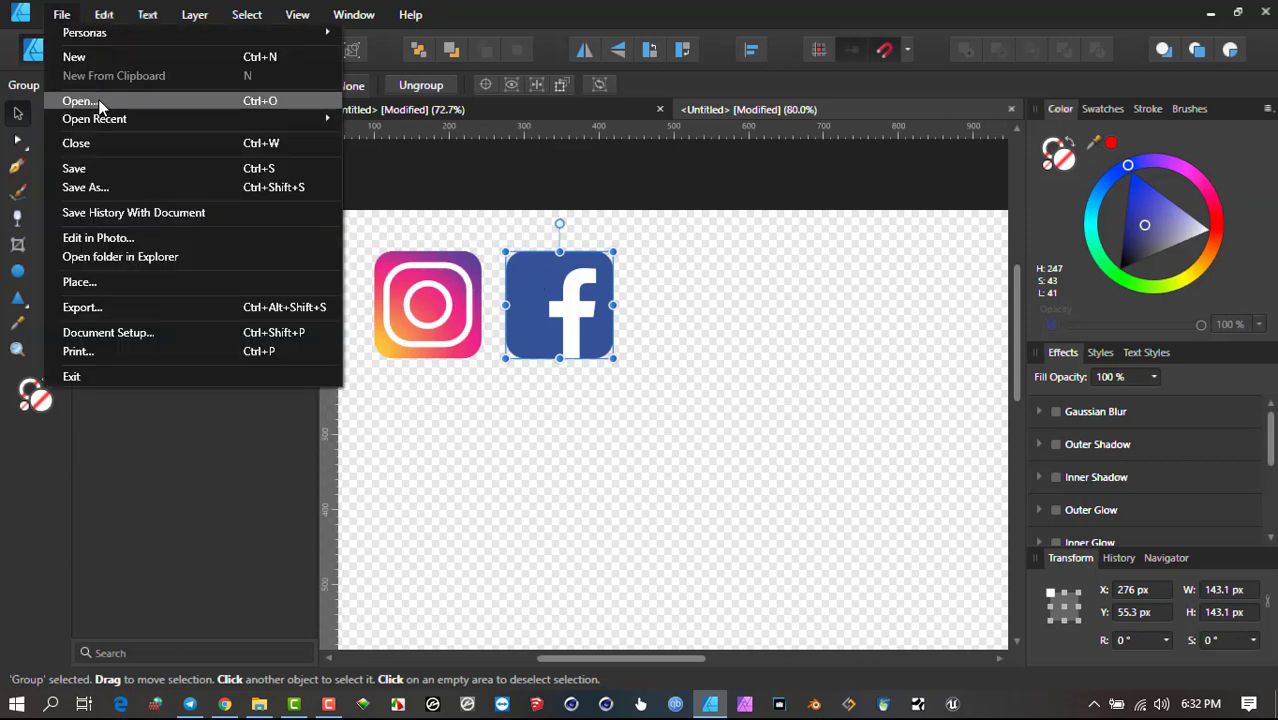
{"action": "left_click", "coordinate": [708, 305]}
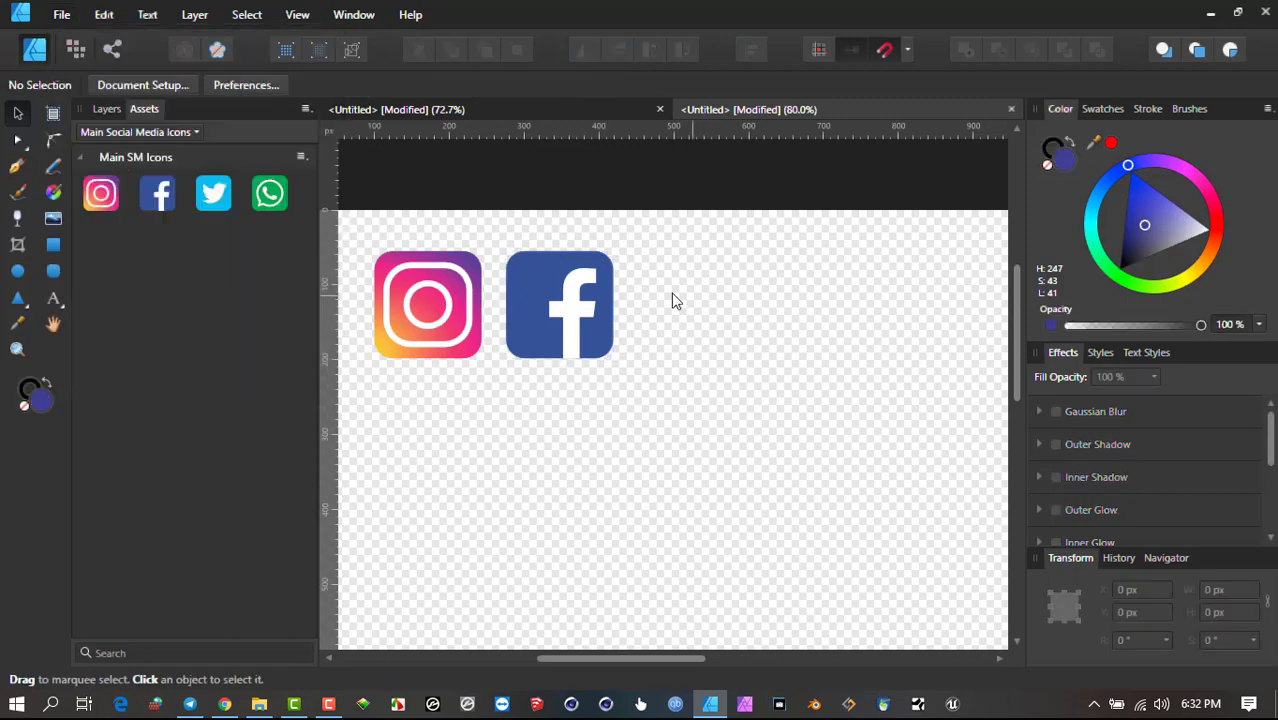
Try recolouring the whole grouped Facebook icon purple and undo the colour change.
{"action": "left_click", "coordinate": [541, 262]}
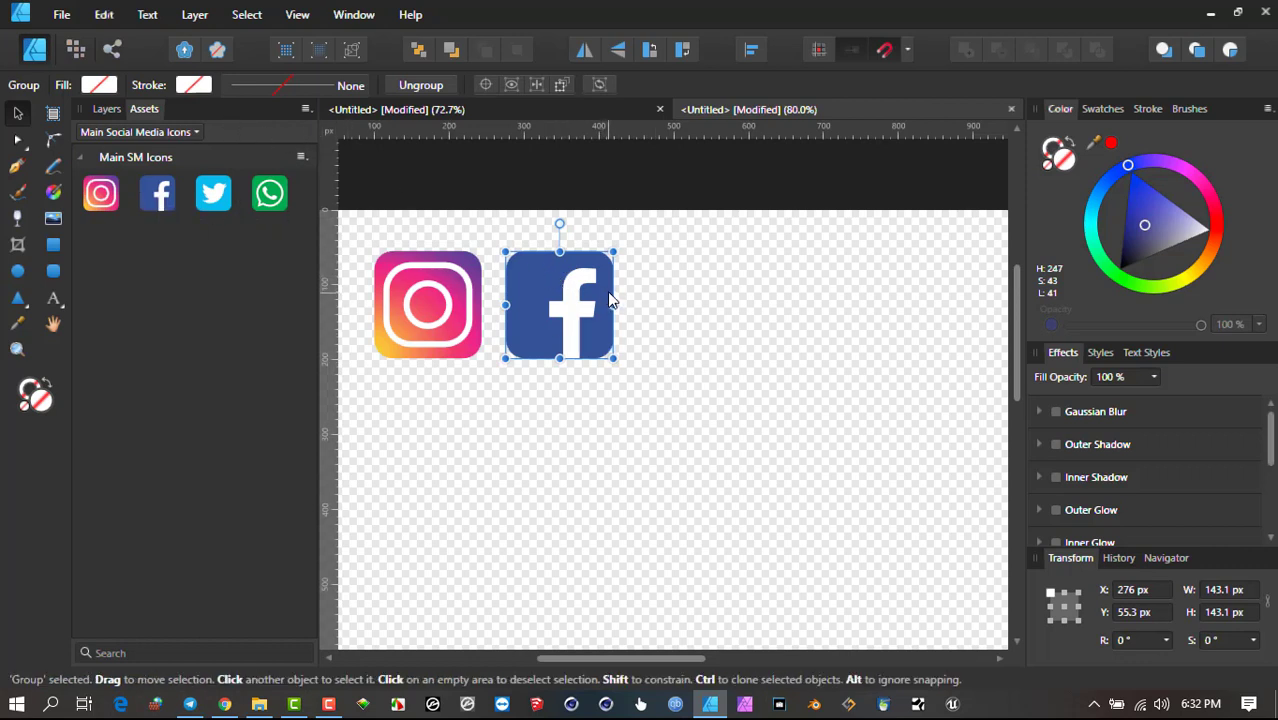
{"action": "scroll", "coordinate": [548, 304], "scroll_direction": "up", "scroll_amount": 2}
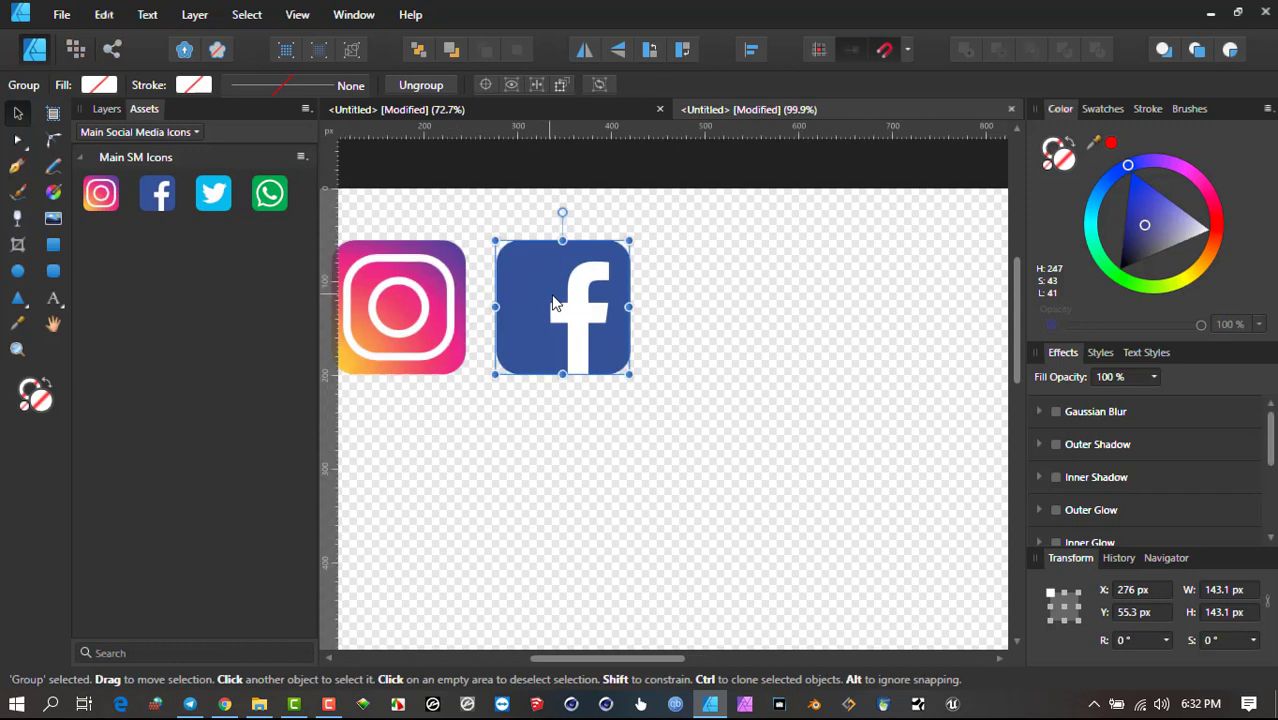
{"action": "left_click_drag", "start_coordinate": [556, 304], "coordinate": [605, 295]}
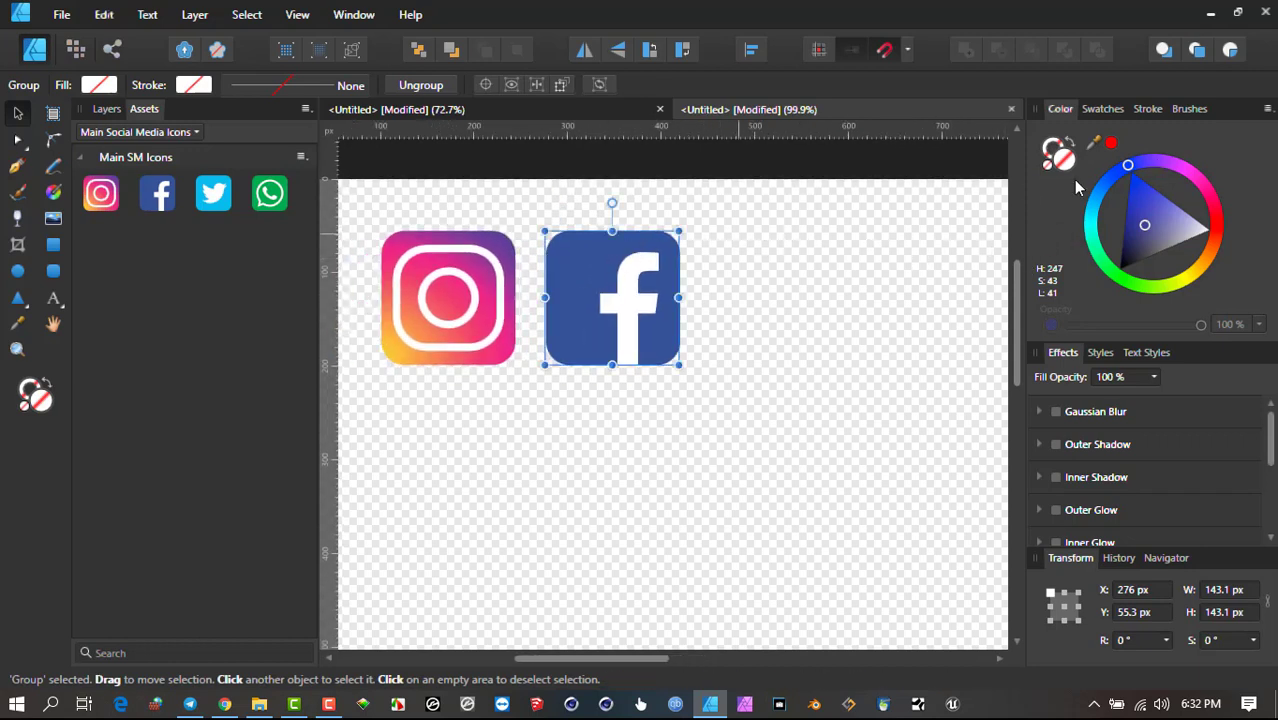
{"action": "left_click_drag", "start_coordinate": [1157, 168], "coordinate": [1190, 172]}
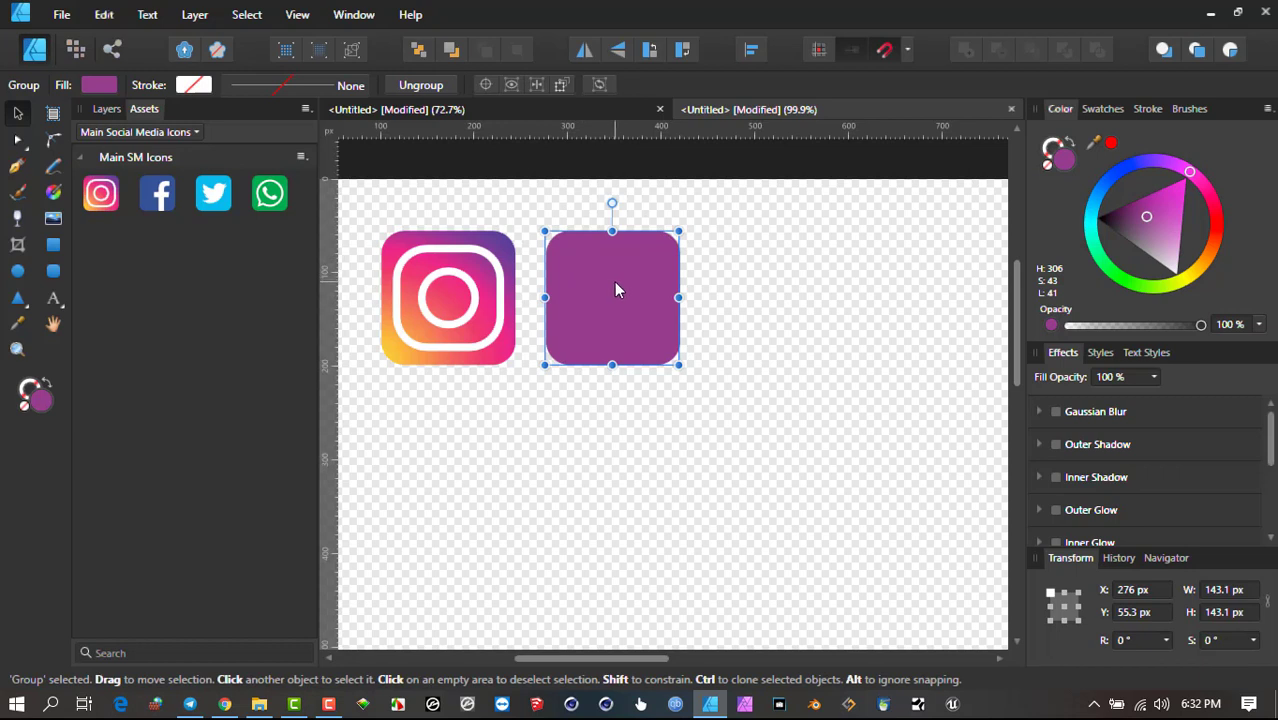
{"action": "key", "text": "ctrl+z"}
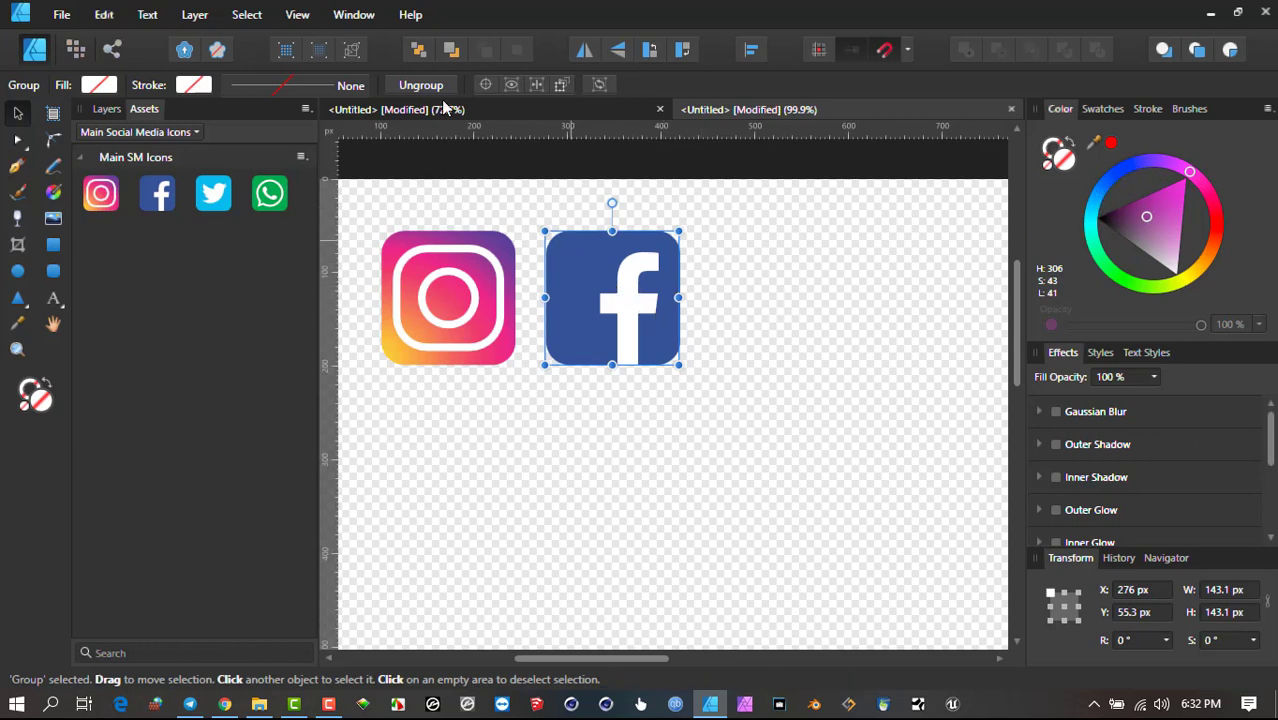
Ungroup the Facebook icon into its separate background and letter shapes.
{"action": "right_click", "coordinate": [604, 255]}
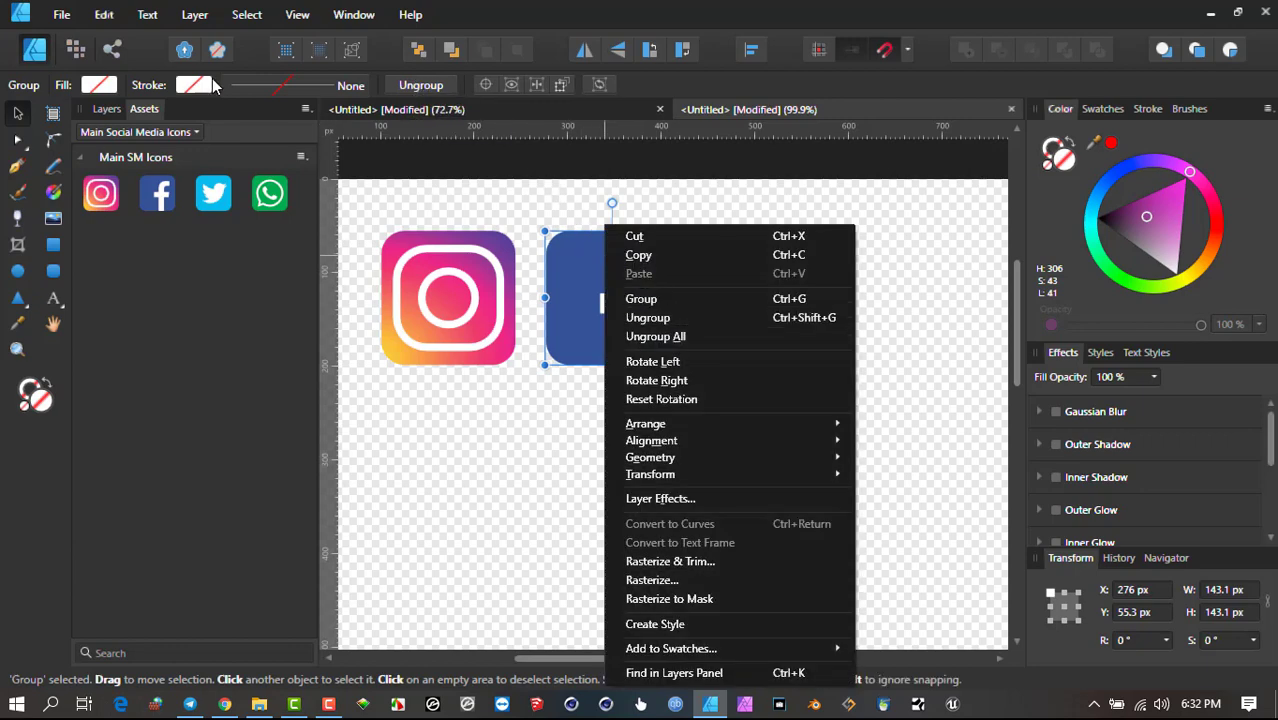
{"action": "left_click", "coordinate": [247, 15]}
{"action": "mouse_move", "coordinate": [216, 17]}
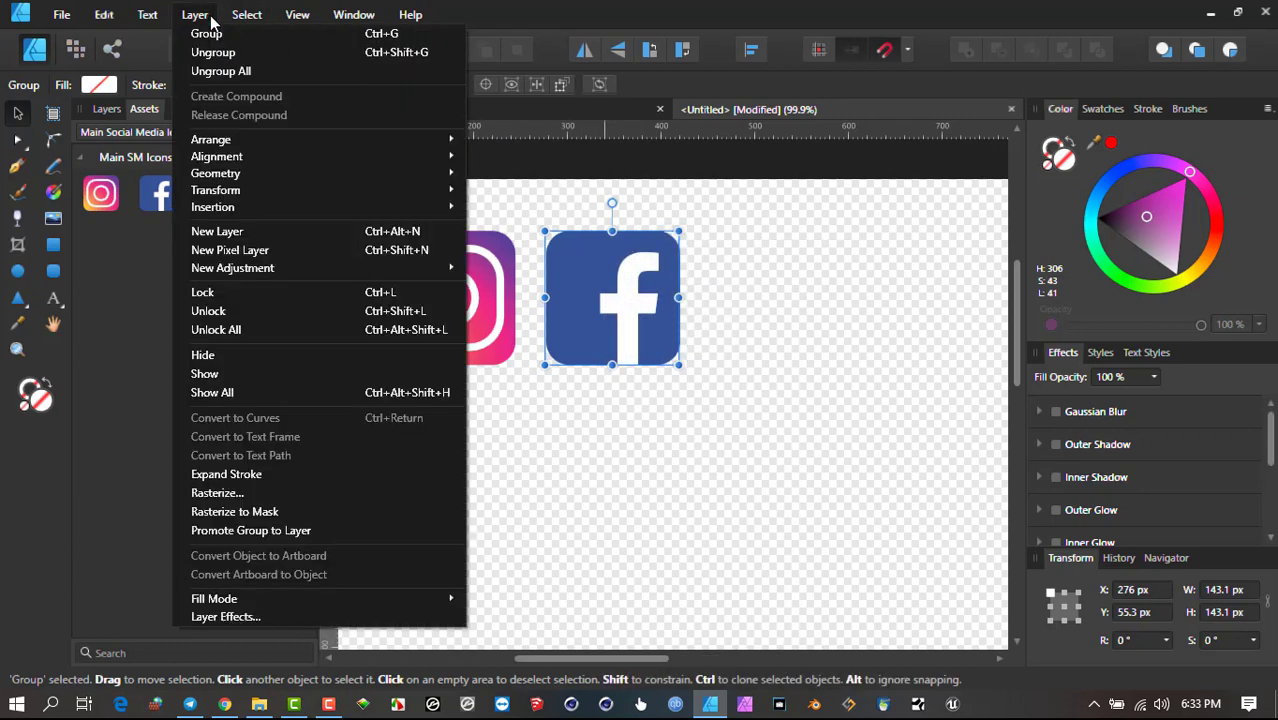
{"action": "left_click", "coordinate": [245, 53]}
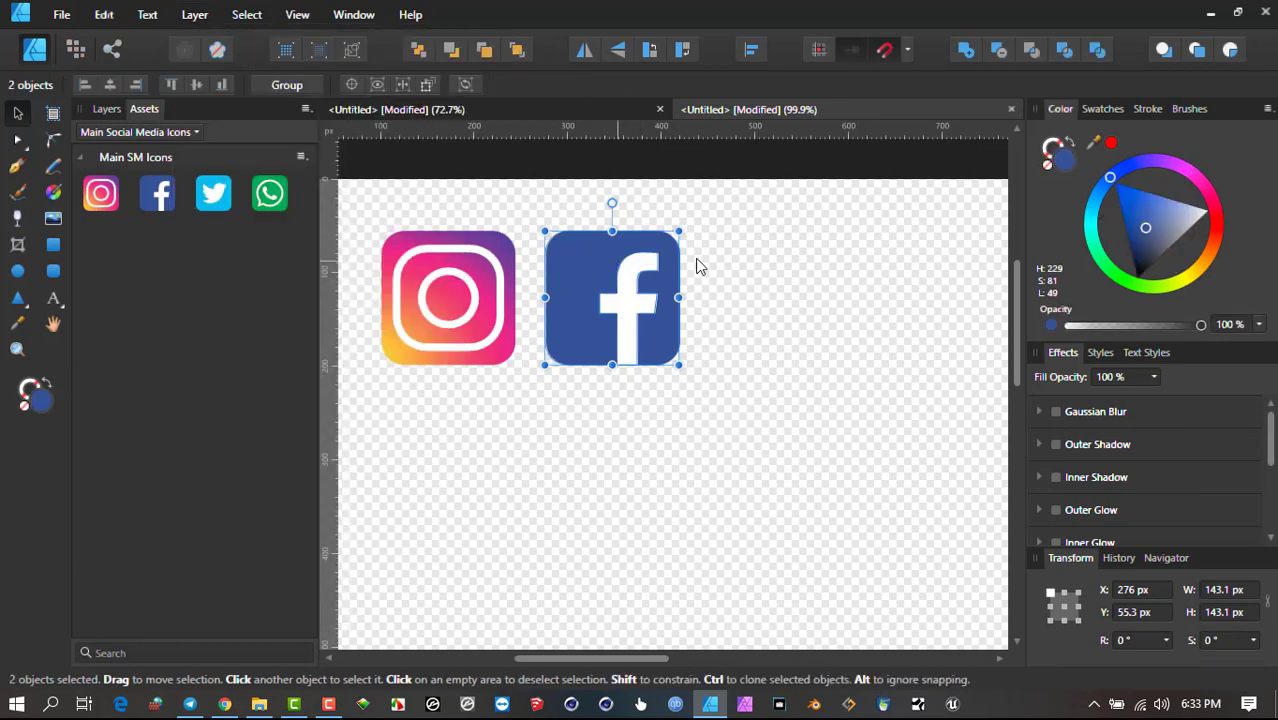
Recolour the Facebook icon's background teal (H 185, S 43, L 41) and its letter f magenta (H 300, S 100, L 50).
{"action": "key", "text": "ctrl+d"}
{"action": "left_click", "coordinate": [592, 264]}
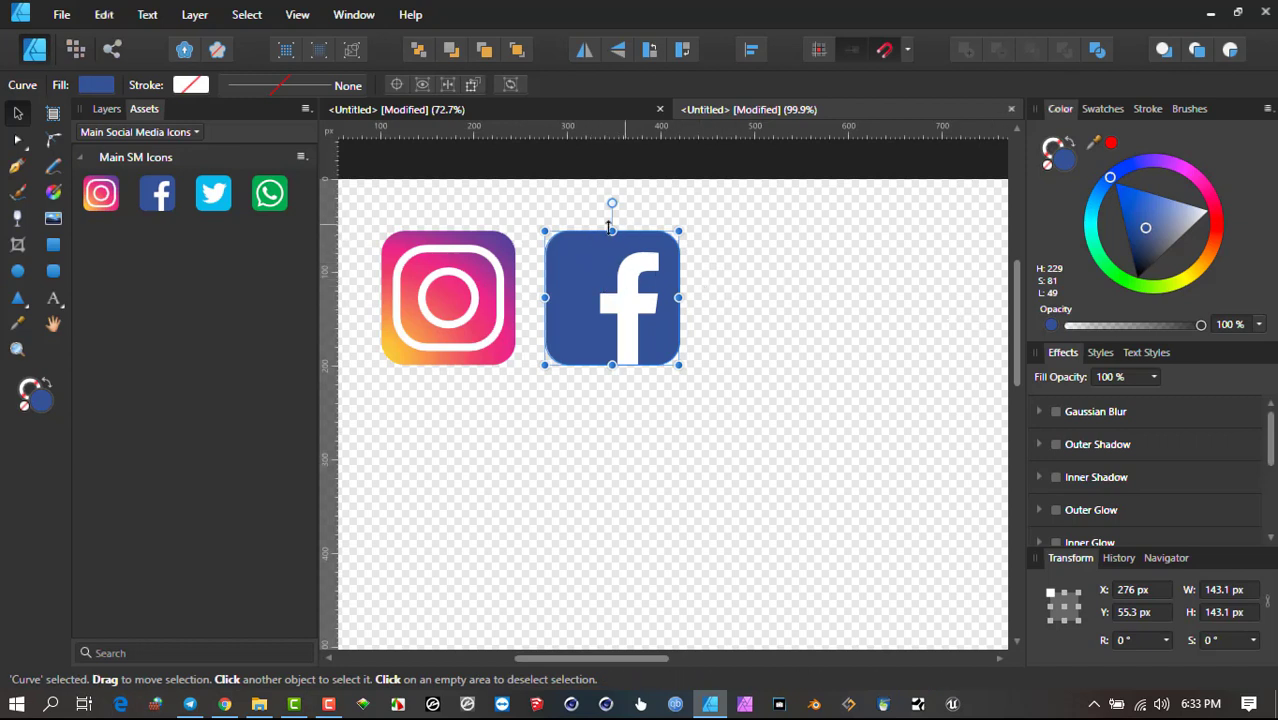
{"action": "left_click_drag", "start_coordinate": [1121, 282], "coordinate": [1069, 212]}
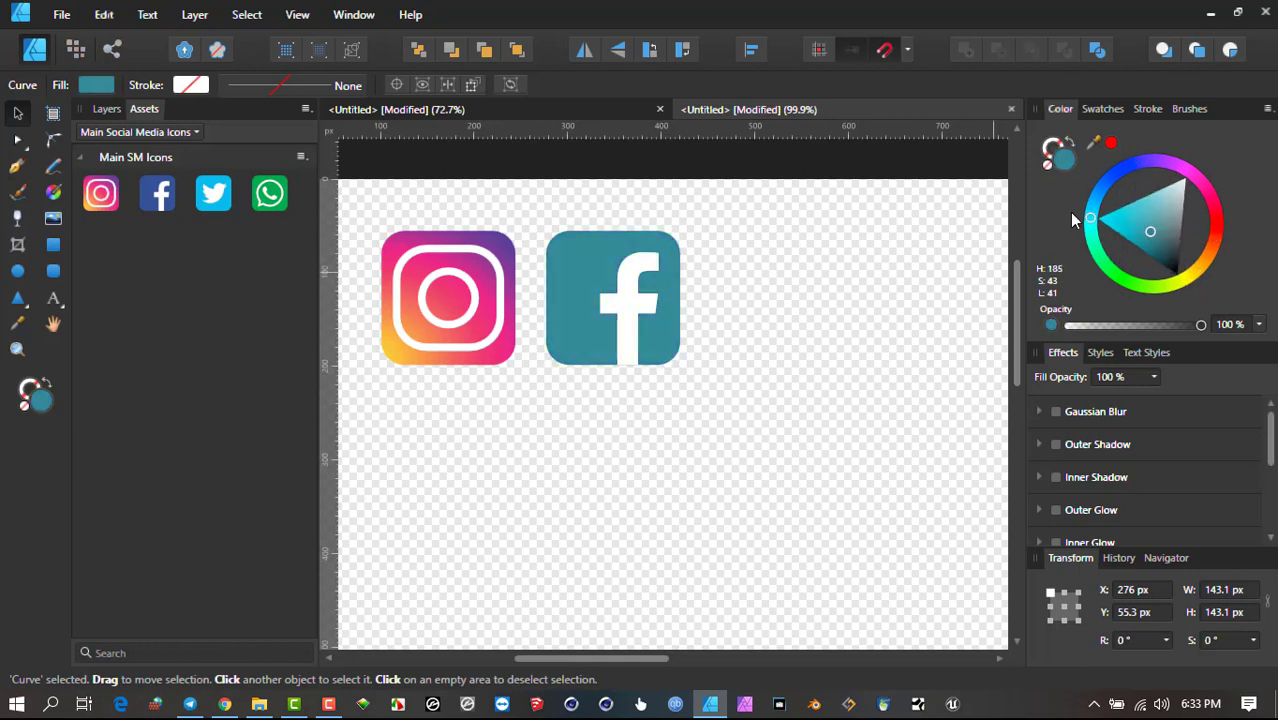
{"action": "left_click", "coordinate": [643, 265]}
{"action": "mouse_move", "coordinate": [1160, 228]}
{"action": "left_mouse_down"}
{"action": "mouse_move", "coordinate": [1225, 200]}
{"action": "mouse_move", "coordinate": [1172, 150]}
{"action": "left_mouse_up"}
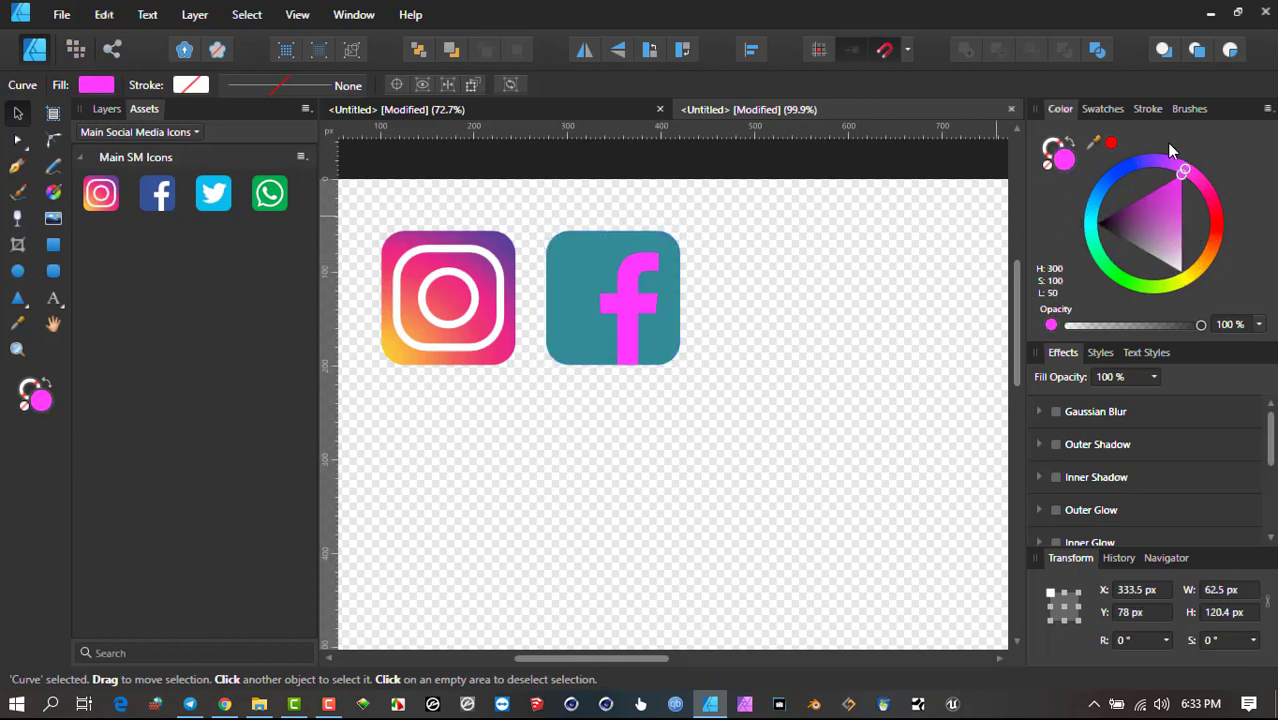
Select all the Instagram and Facebook icon objects on the canvas and delete them.
{"action": "left_click", "coordinate": [770, 282]}
{"action": "left_click_drag", "start_coordinate": [752, 432], "coordinate": [749, 420]}
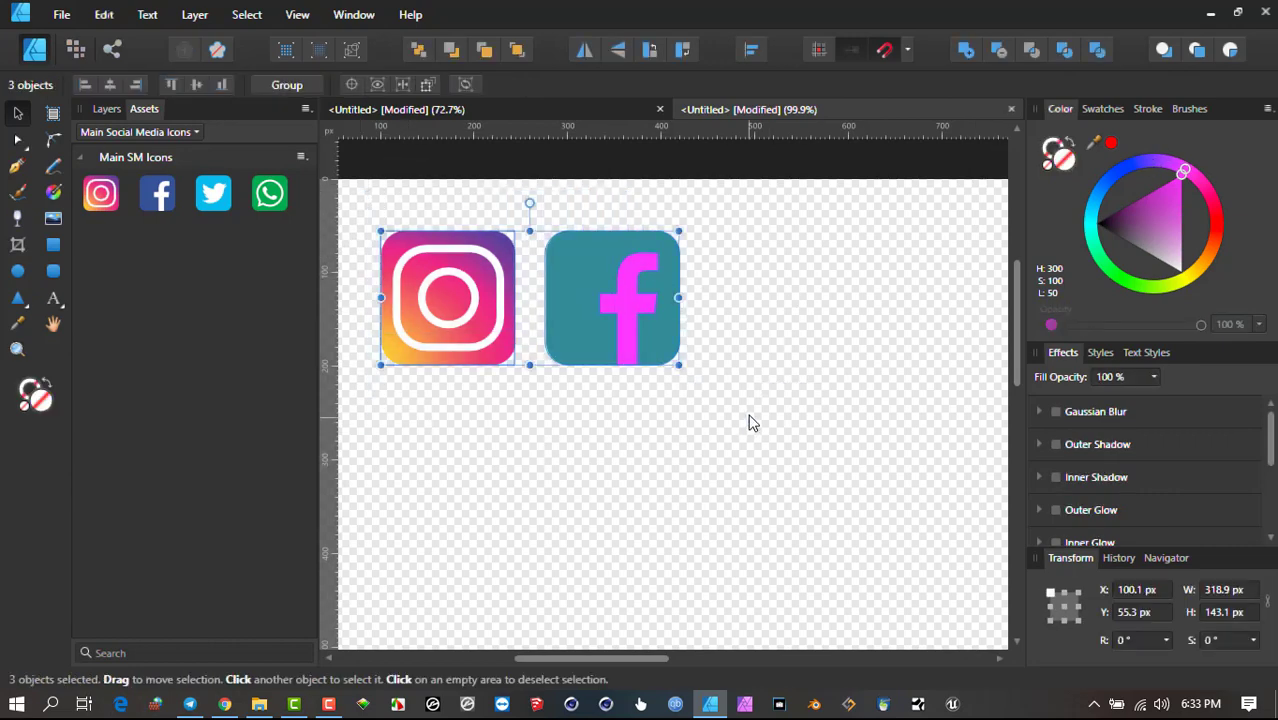
{"action": "key", "text": "Delete"}
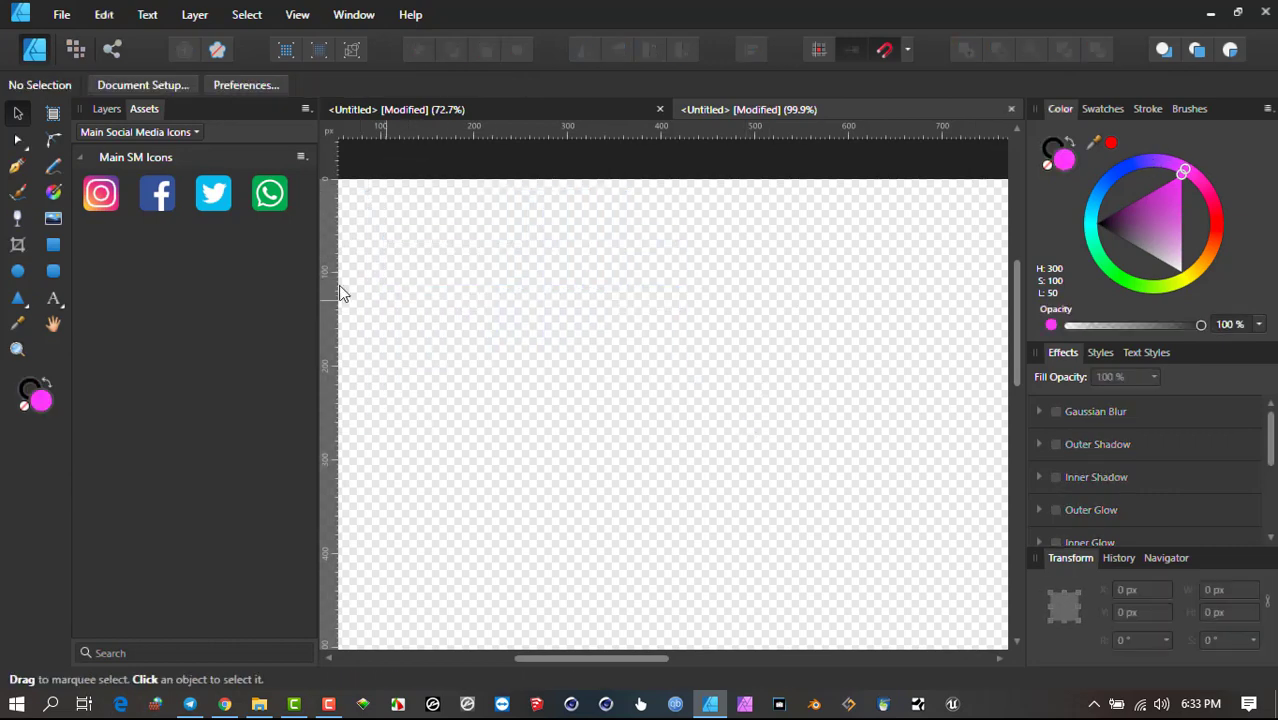
Create a new asset category and rename it YouTube Assets.
{"action": "left_click", "coordinate": [178, 132]}
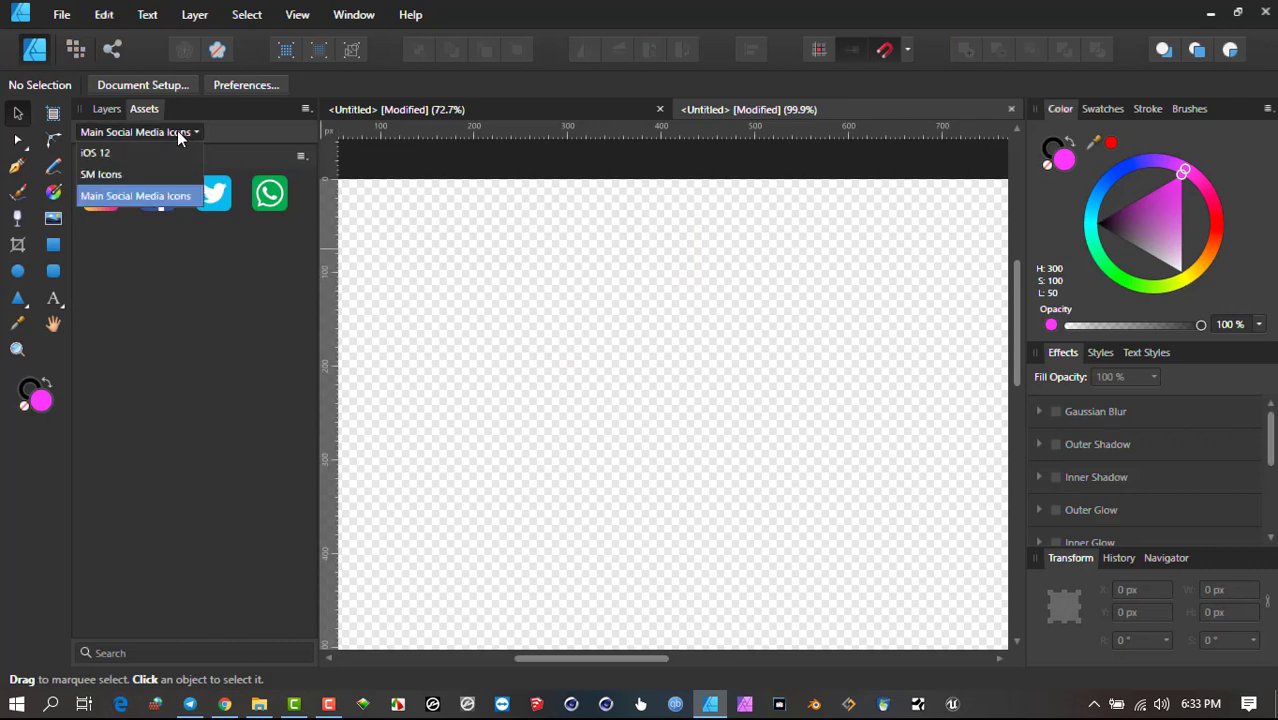
{"action": "left_click", "coordinate": [150, 134]}
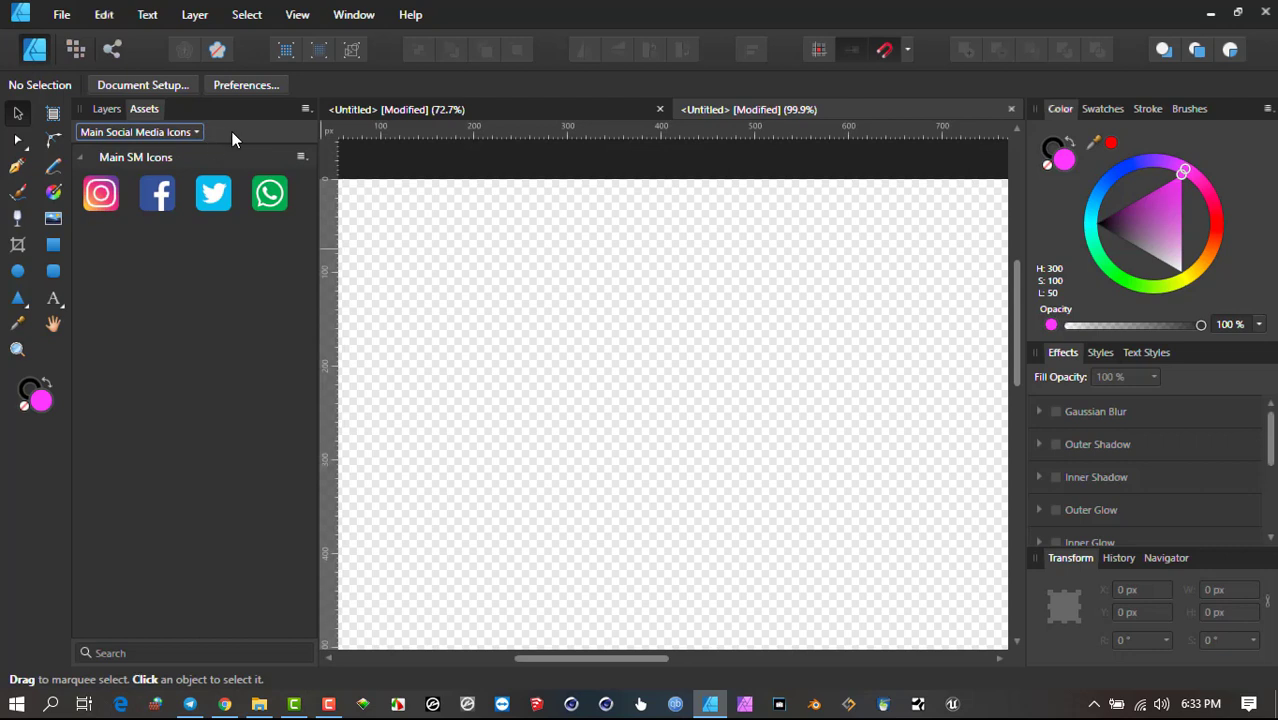
{"action": "left_click", "coordinate": [306, 109]}
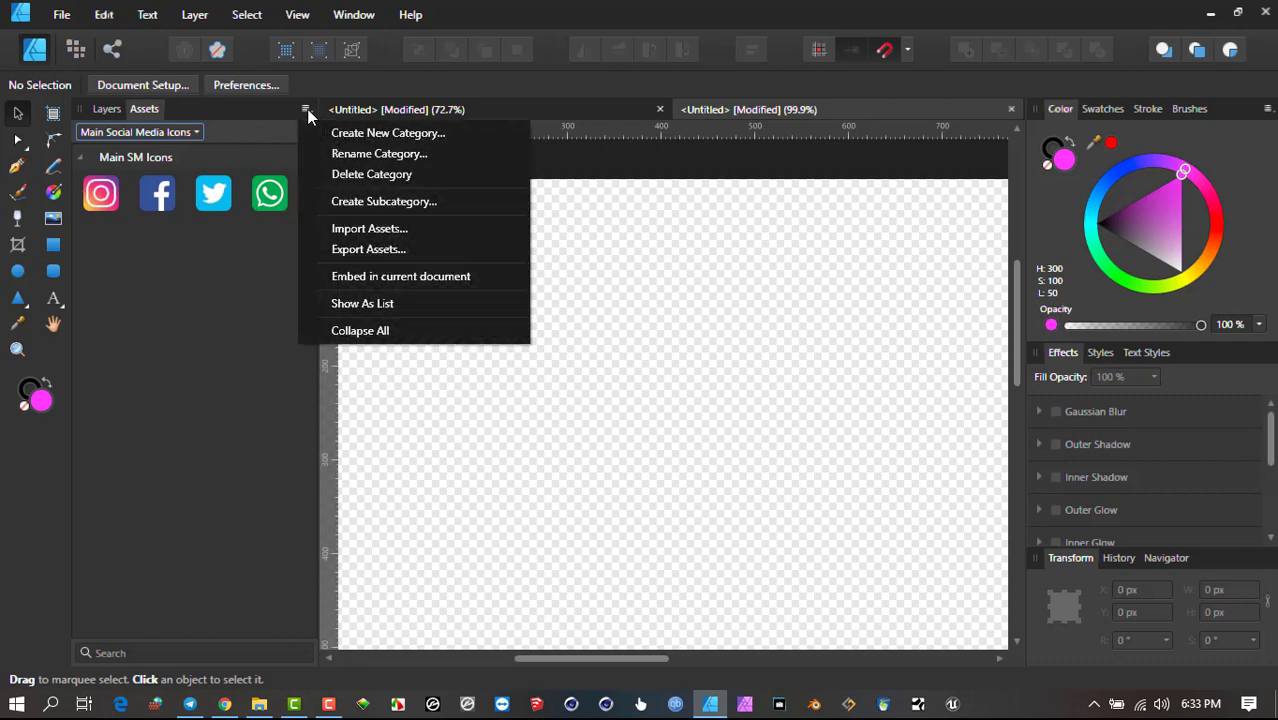
{"action": "left_click", "coordinate": [352, 134]}
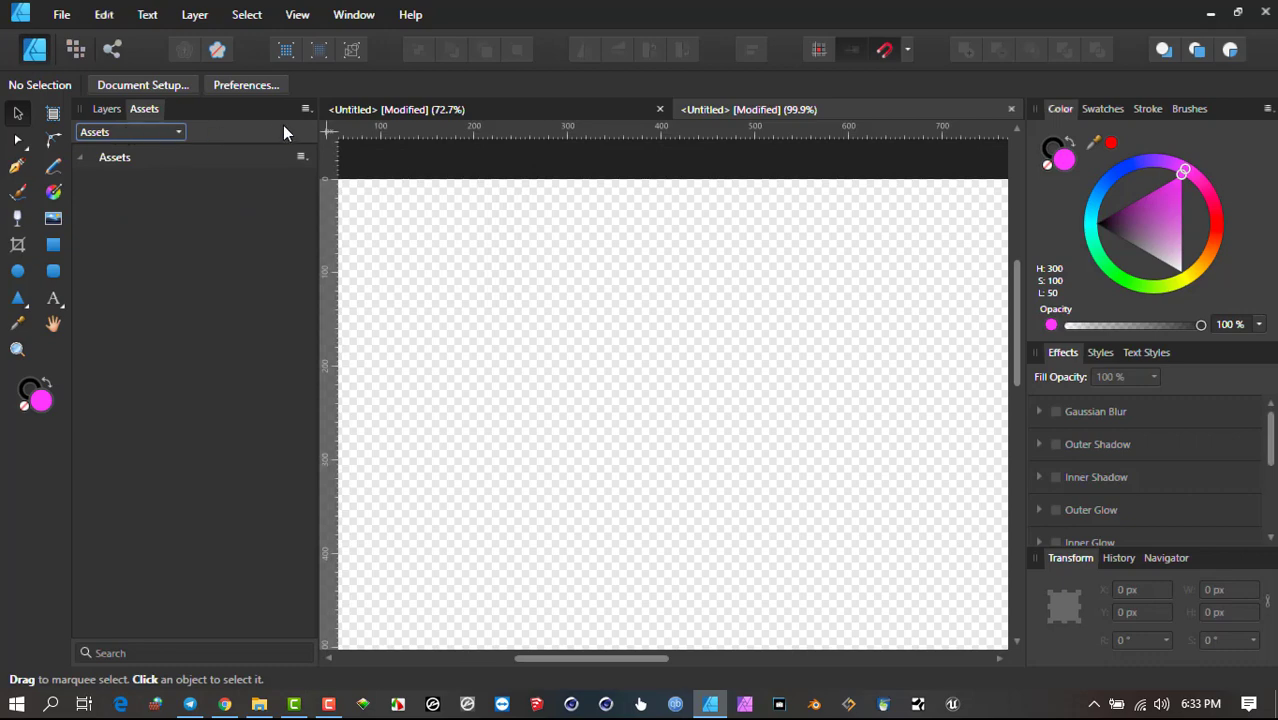
{"action": "left_click", "coordinate": [306, 109]}
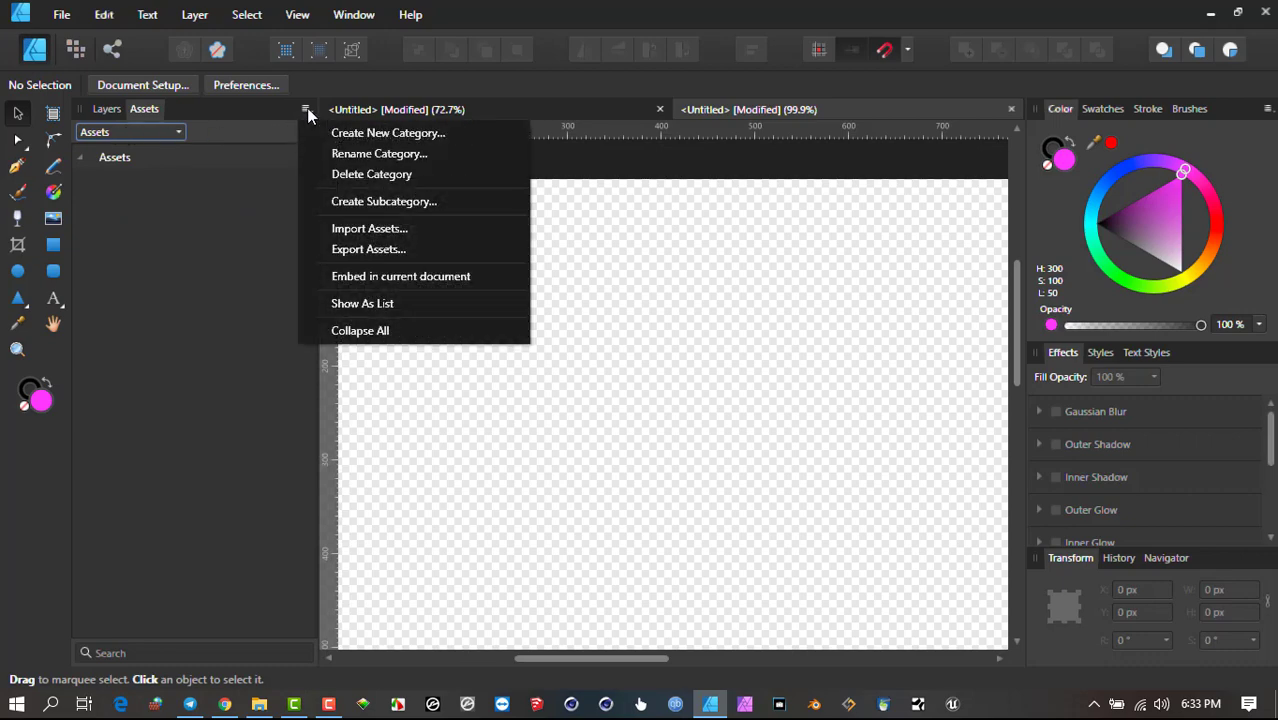
{"action": "left_click", "coordinate": [362, 155]}
{"action": "key", "text": "ctrl+a"}
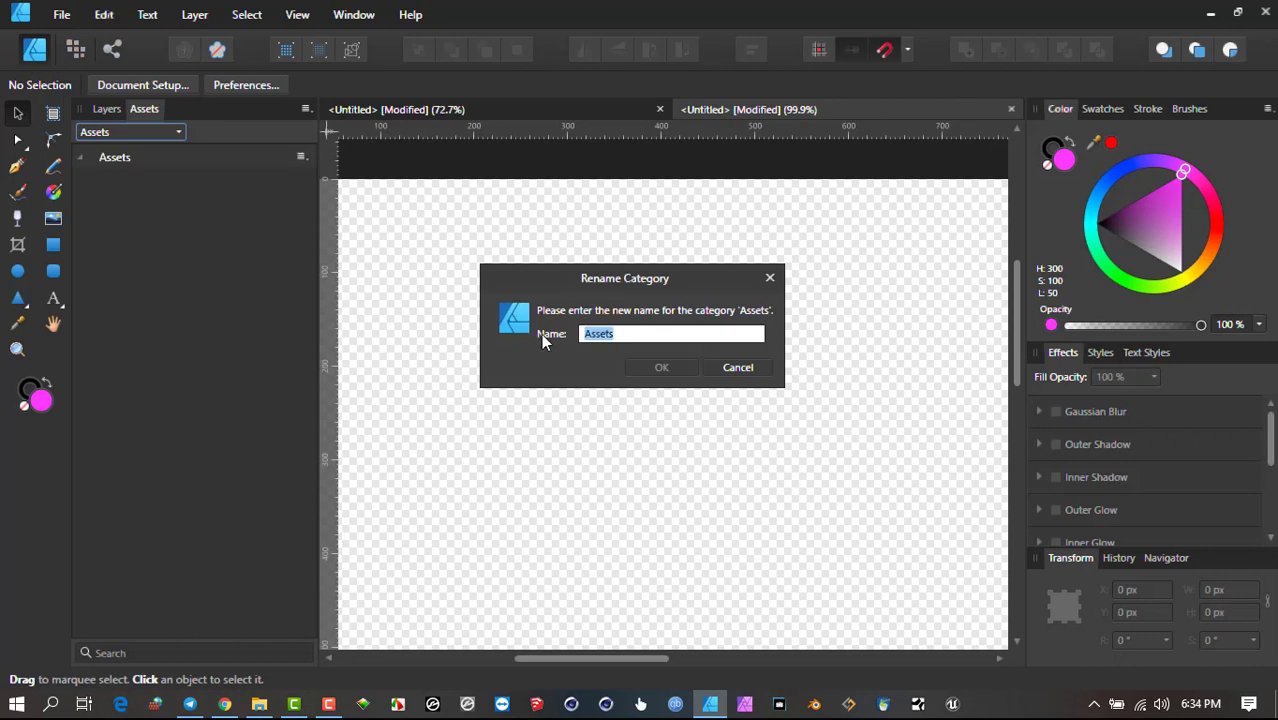
{"action": "type", "text": "YouTube Assets"}
{"action": "key", "text": "Return"}
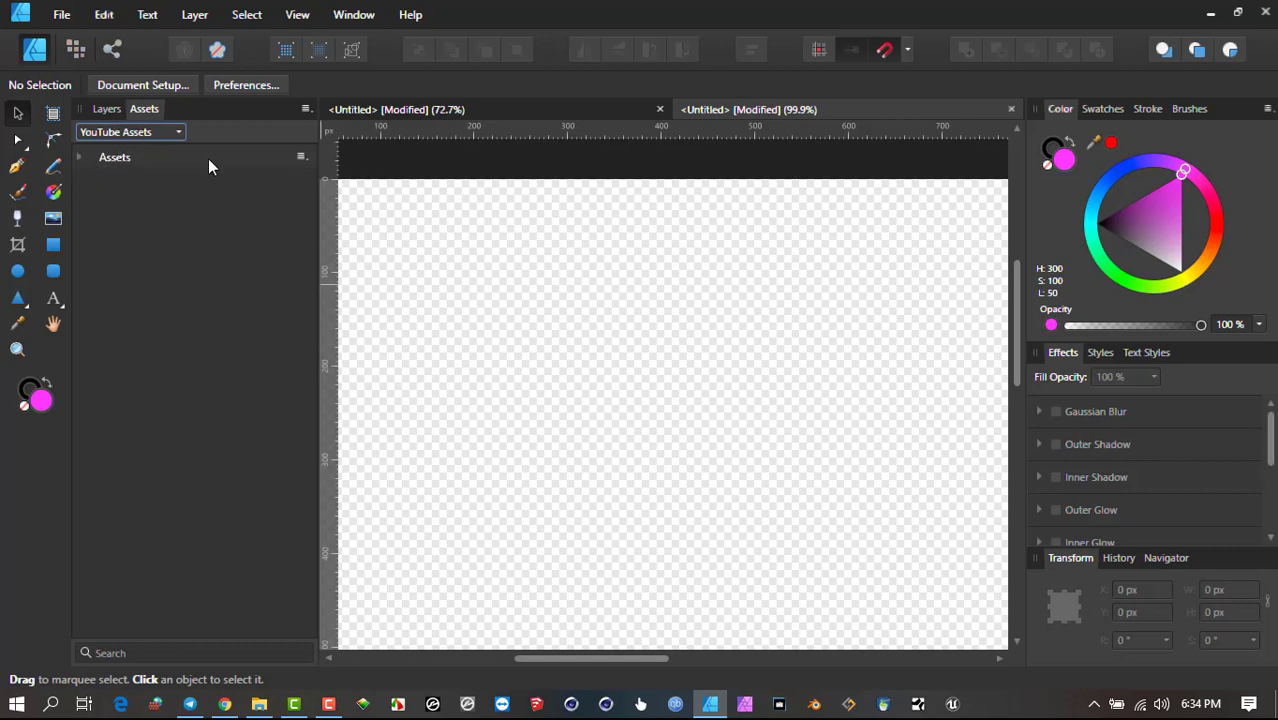
Rename the Assets subcategory in the YouTube Assets category to YouTube.
{"action": "left_click", "coordinate": [299, 156]}
{"action": "left_click", "coordinate": [331, 177]}
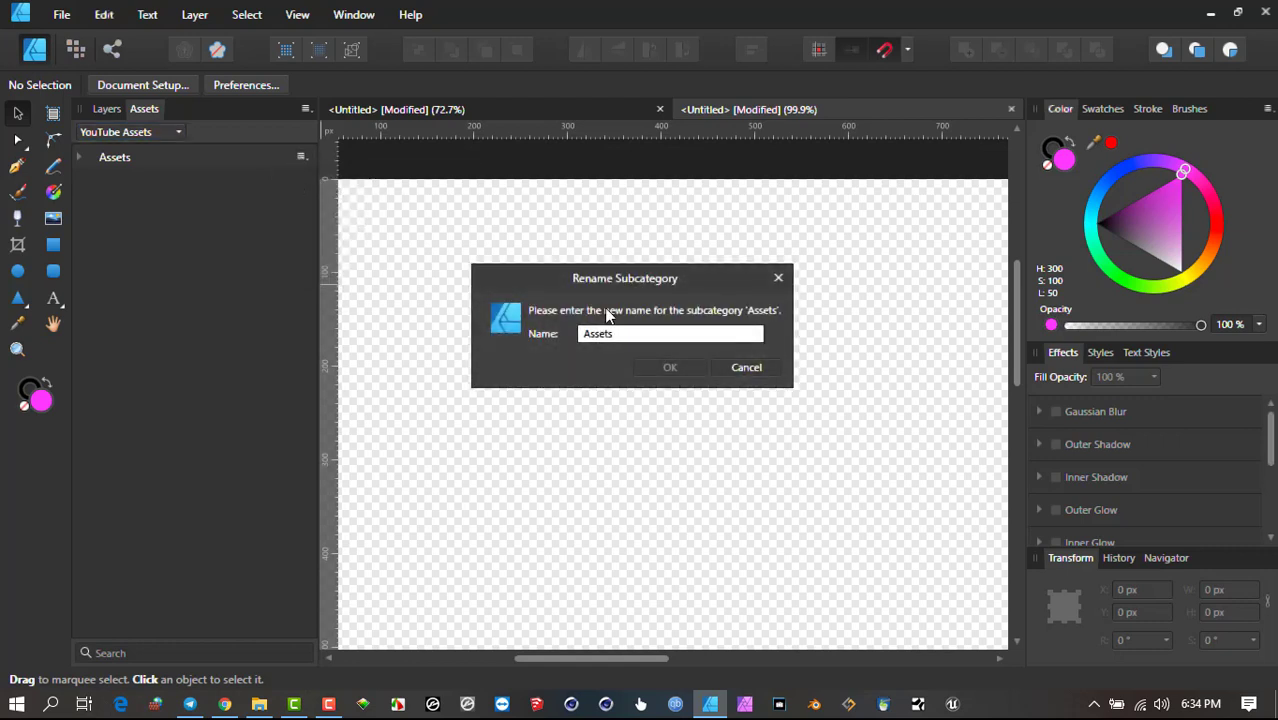
{"action": "left_click_drag", "start_coordinate": [633, 332], "coordinate": [562, 332]}
{"action": "type", "text": "Youtu"}
{"action": "key", "text": "BackSpace"}
{"action": "key", "text": "BackSpace"}
{"action": "type", "text": "Tube"}
{"action": "key", "text": "Return"}
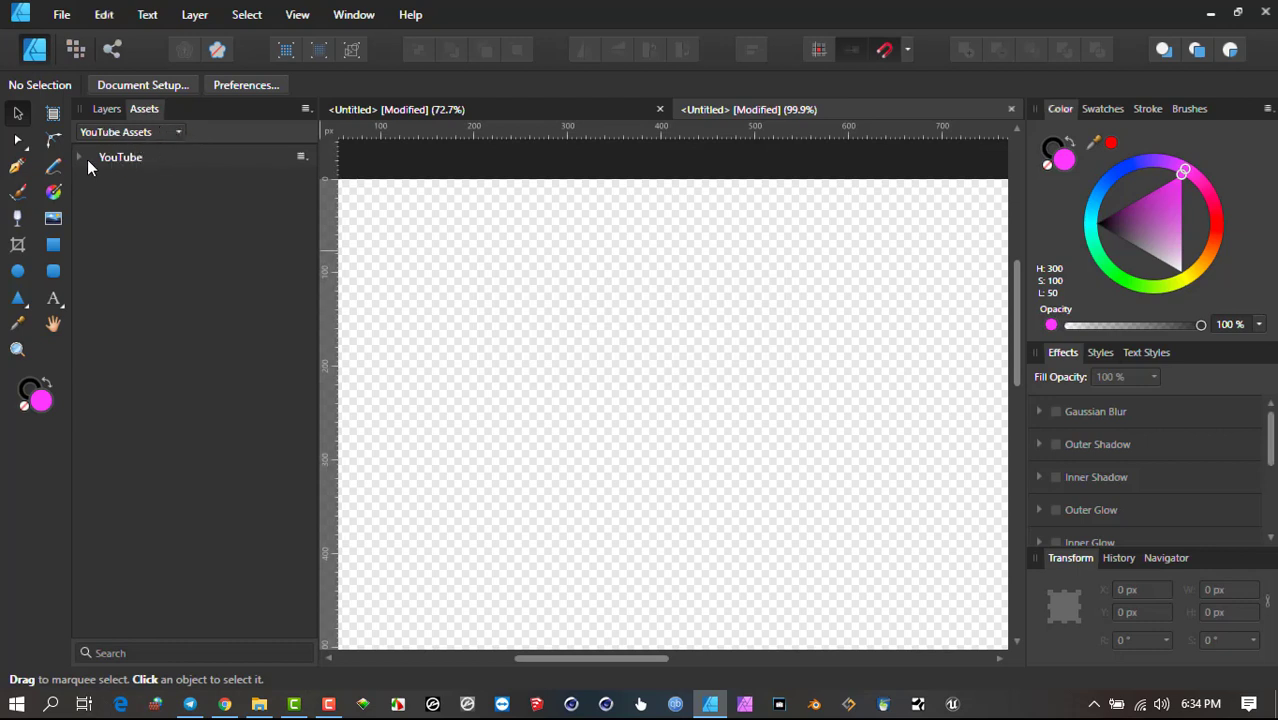
Create a second subcategory in the YouTube Assets category and rename it Twitter.
{"action": "left_click", "coordinate": [306, 108]}
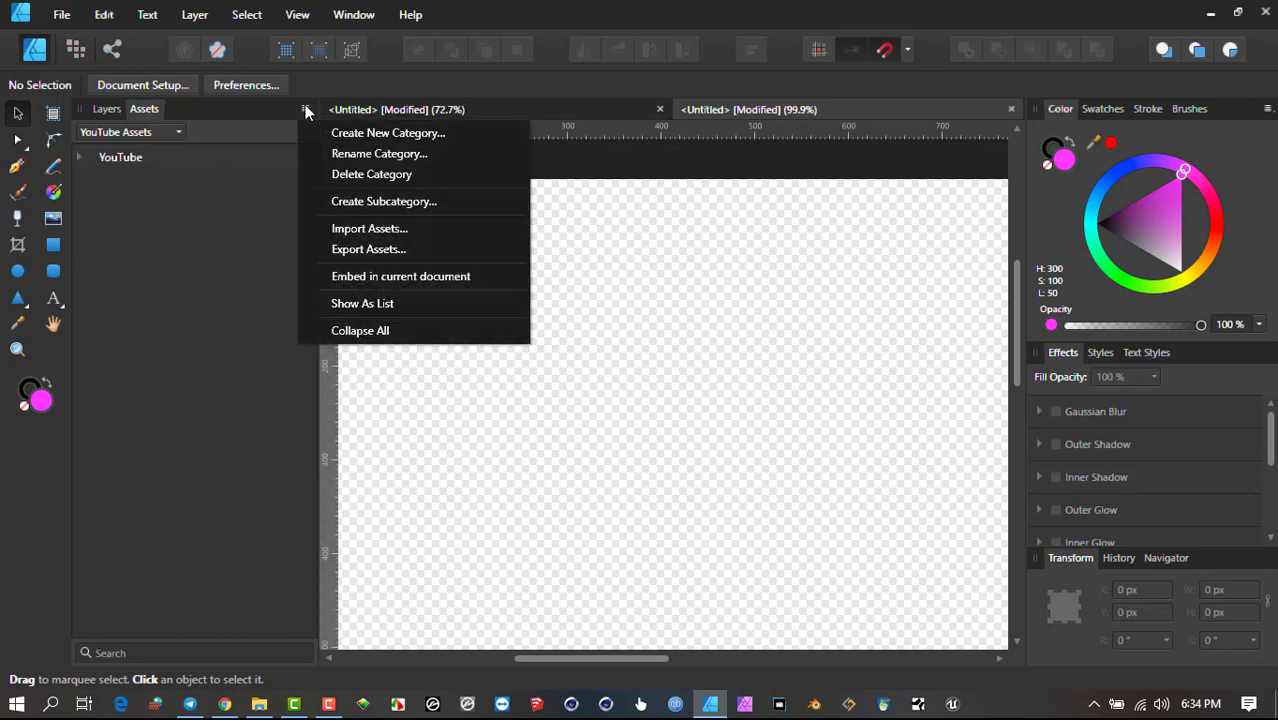
{"action": "left_click", "coordinate": [375, 200]}
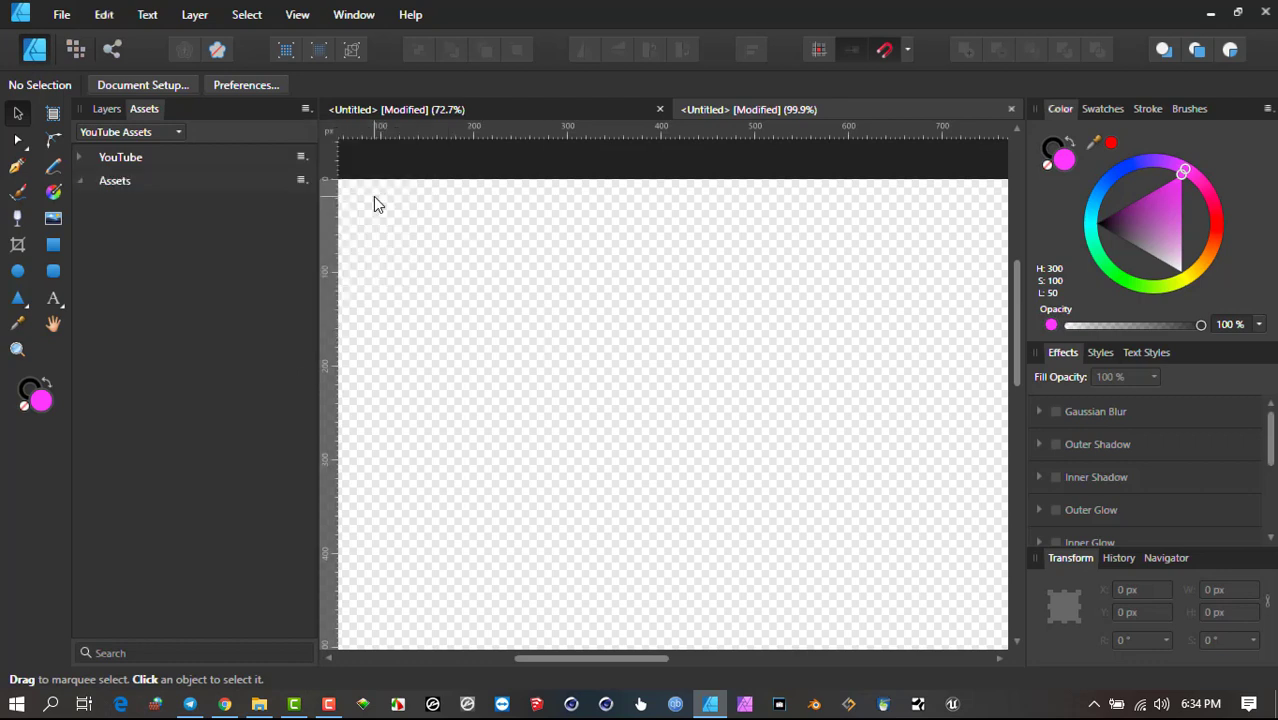
{"action": "left_click", "coordinate": [299, 181]}
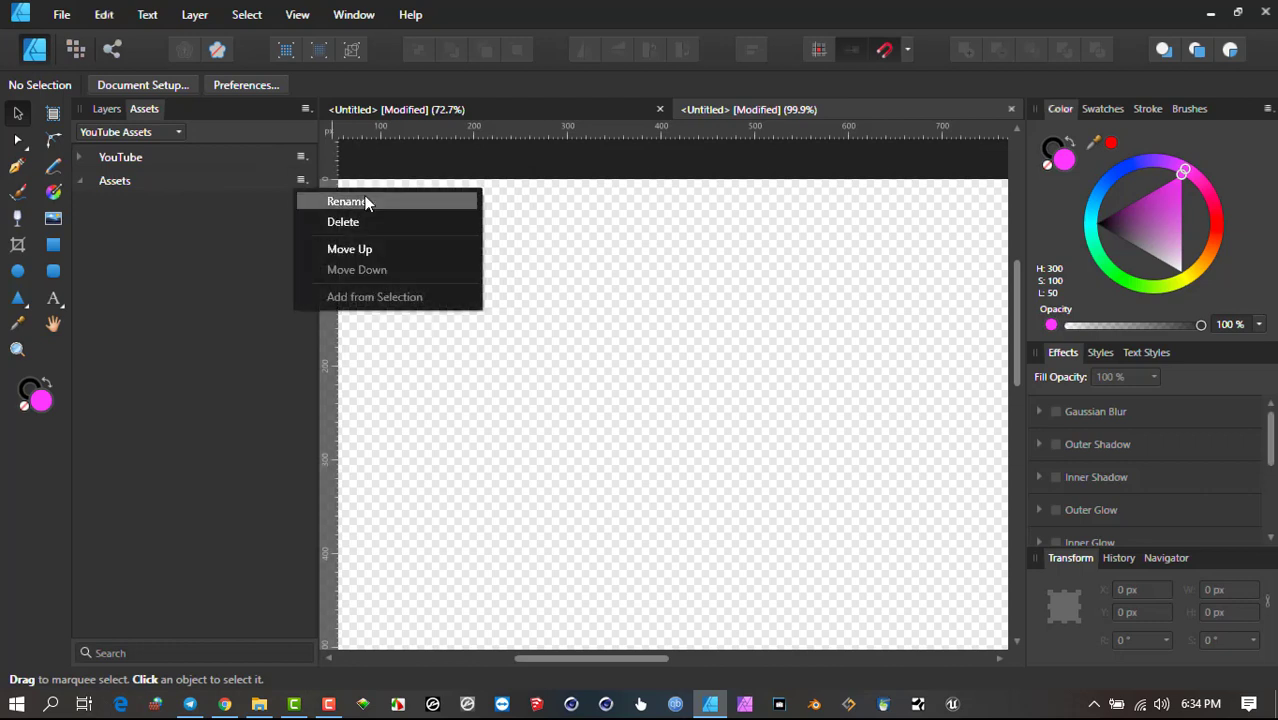
{"action": "left_click", "coordinate": [364, 200]}
{"action": "left_click_drag", "start_coordinate": [633, 331], "coordinate": [530, 336]}
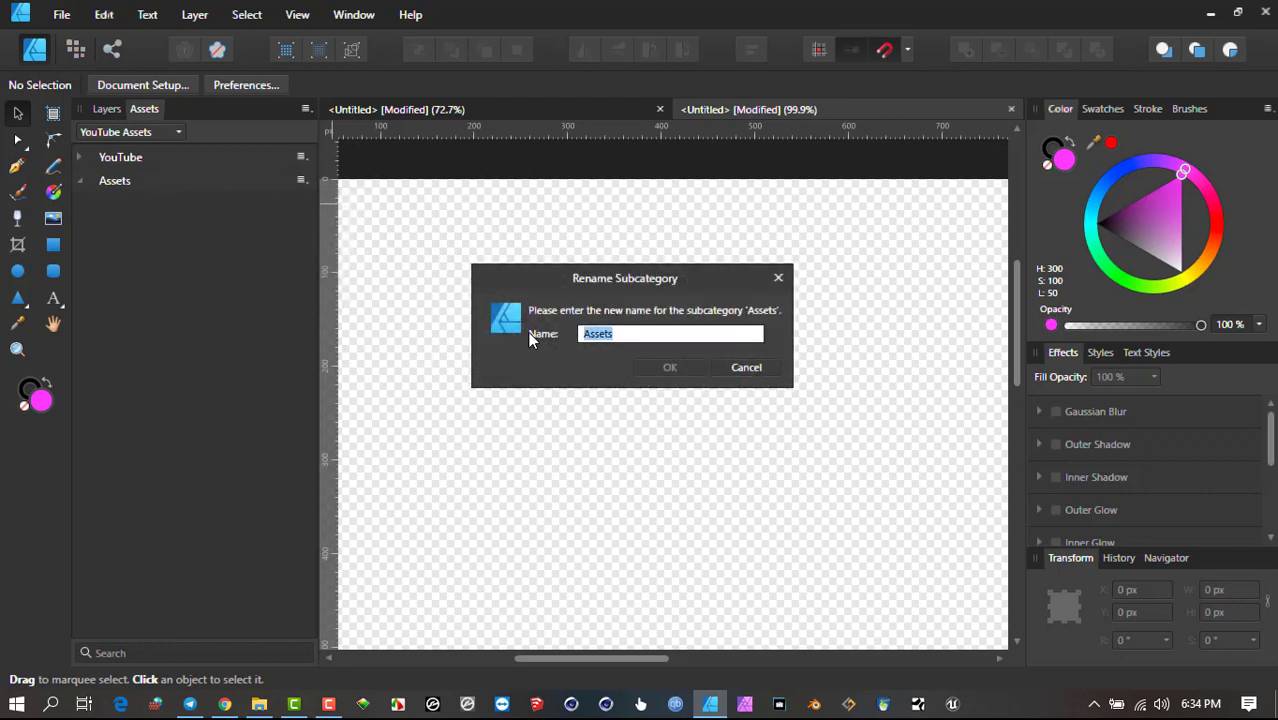
{"action": "type", "text": "Twitter"}
{"action": "key", "text": "Return"}
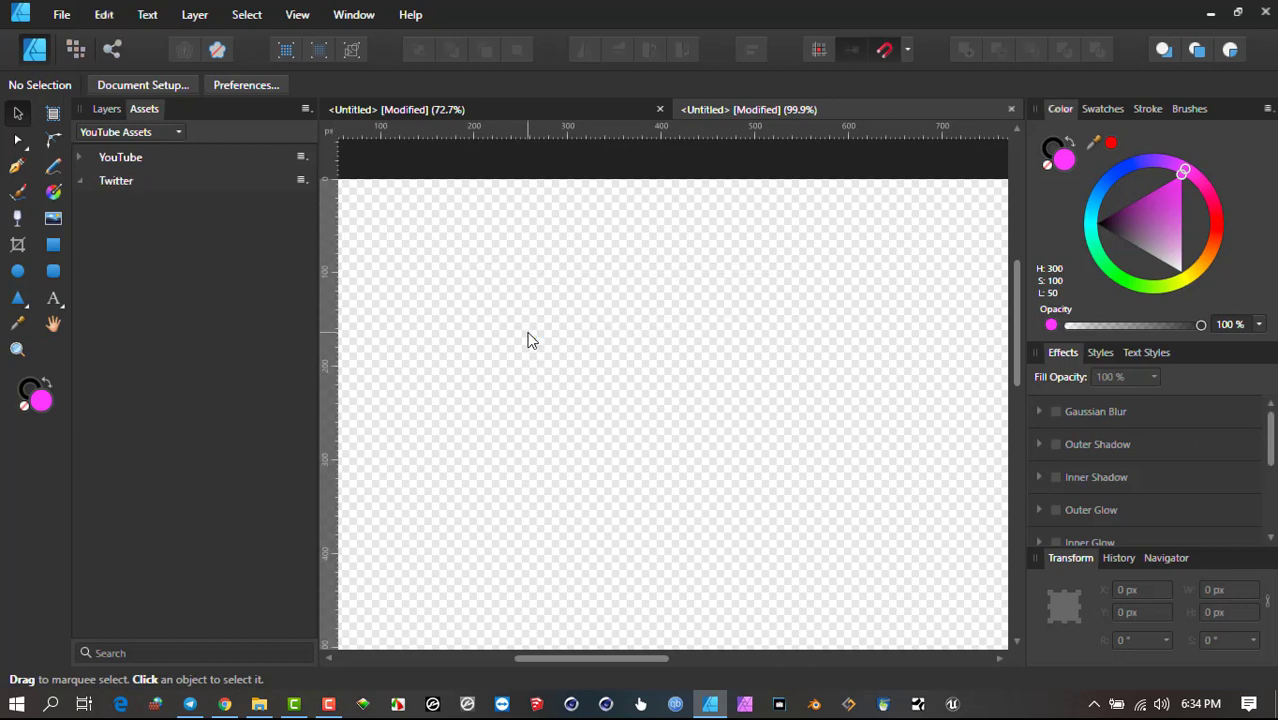
Draw a rounded rectangle about 263 by 145 px on the canvas and fill it red (H 10, S 100, L 50).
{"action": "left_click", "coordinate": [130, 158]}
{"action": "left_click", "coordinate": [18, 271]}
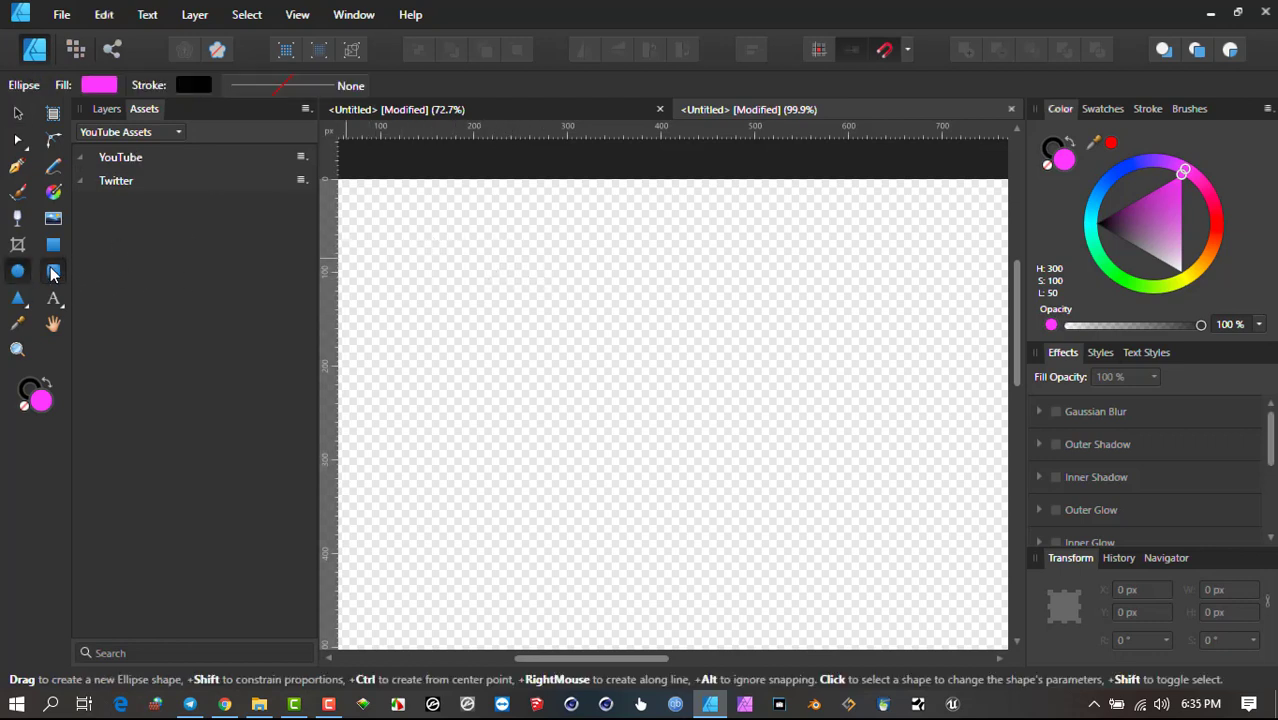
{"action": "left_click", "coordinate": [53, 272]}
{"action": "left_click_drag", "start_coordinate": [524, 293], "coordinate": [770, 428]}
{"action": "left_click_drag", "start_coordinate": [1214, 212], "coordinate": [1213, 233]}
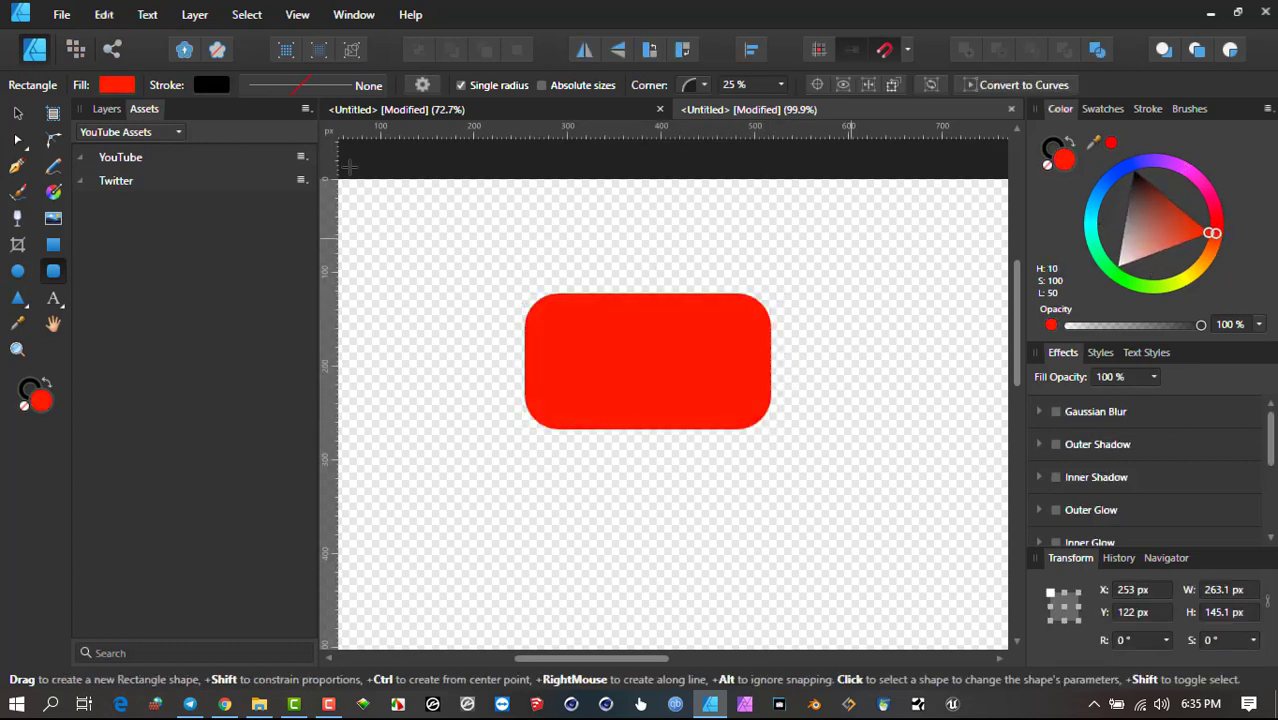
Draw a triangle about 105 by 114 px beside the red rectangle and fill it white.
{"action": "left_click", "coordinate": [18, 298]}
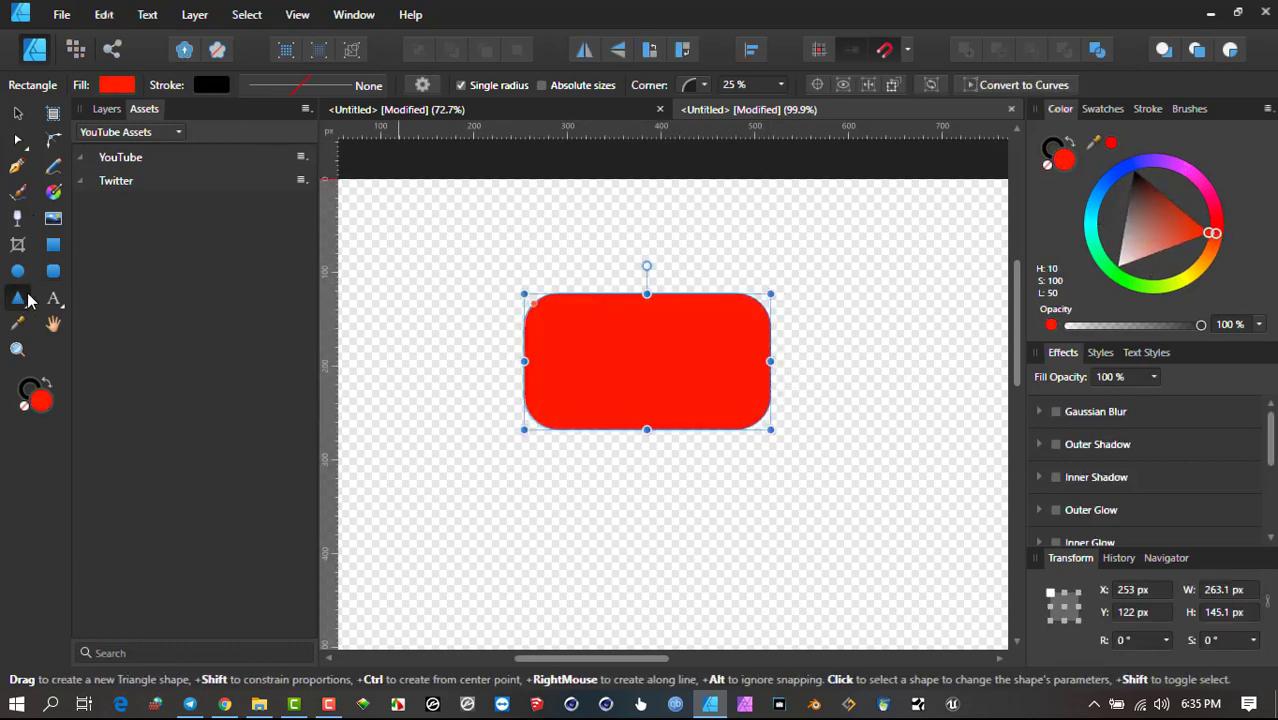
{"action": "mouse_move", "coordinate": [397, 236]}
{"action": "left_mouse_down"}
{"action": "mouse_move", "coordinate": [465, 334]}
{"action": "mouse_move", "coordinate": [480, 326]}
{"action": "mouse_move", "coordinate": [494, 342]}
{"action": "left_mouse_up"}
{"action": "left_click_drag", "start_coordinate": [1170, 244], "coordinate": [1062, 340]}
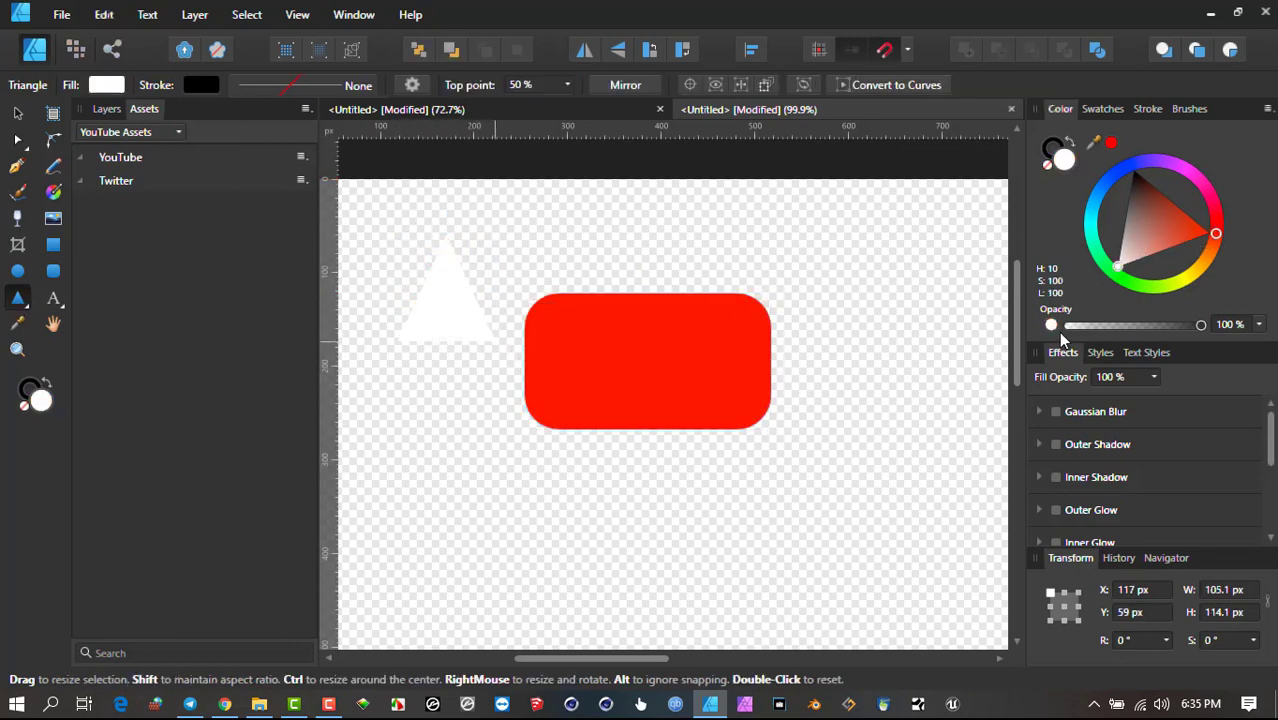
Move the white triangle onto the red rectangle and rotate it to -90° like a play symbol.
{"action": "key", "text": "v"}
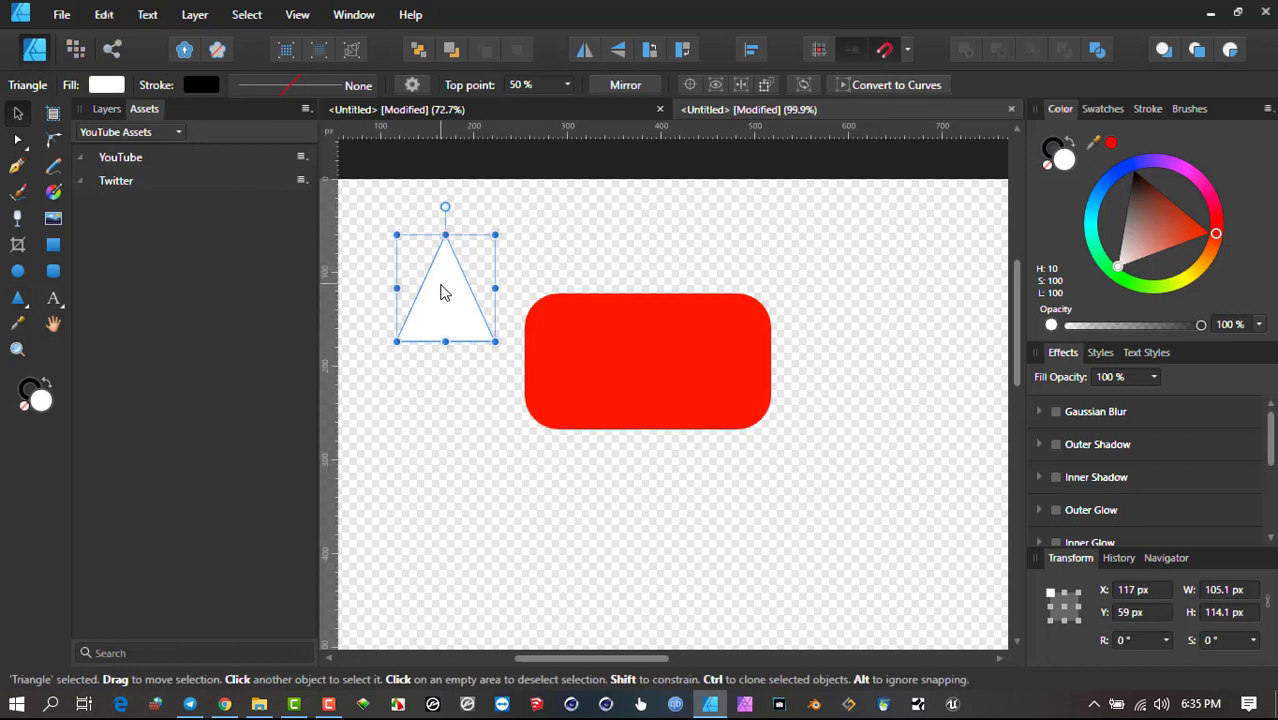
{"action": "left_click_drag", "start_coordinate": [445, 292], "coordinate": [651, 355]}
{"action": "left_click_drag", "start_coordinate": [648, 265], "coordinate": [779, 342]}
{"action": "left_click_drag", "start_coordinate": [605, 348], "coordinate": [638, 362]}
Select the rectangle and triangle and align their centres horizontally and vertically to the selection bounds.
{"action": "left_click_drag", "start_coordinate": [471, 234], "coordinate": [856, 491]}
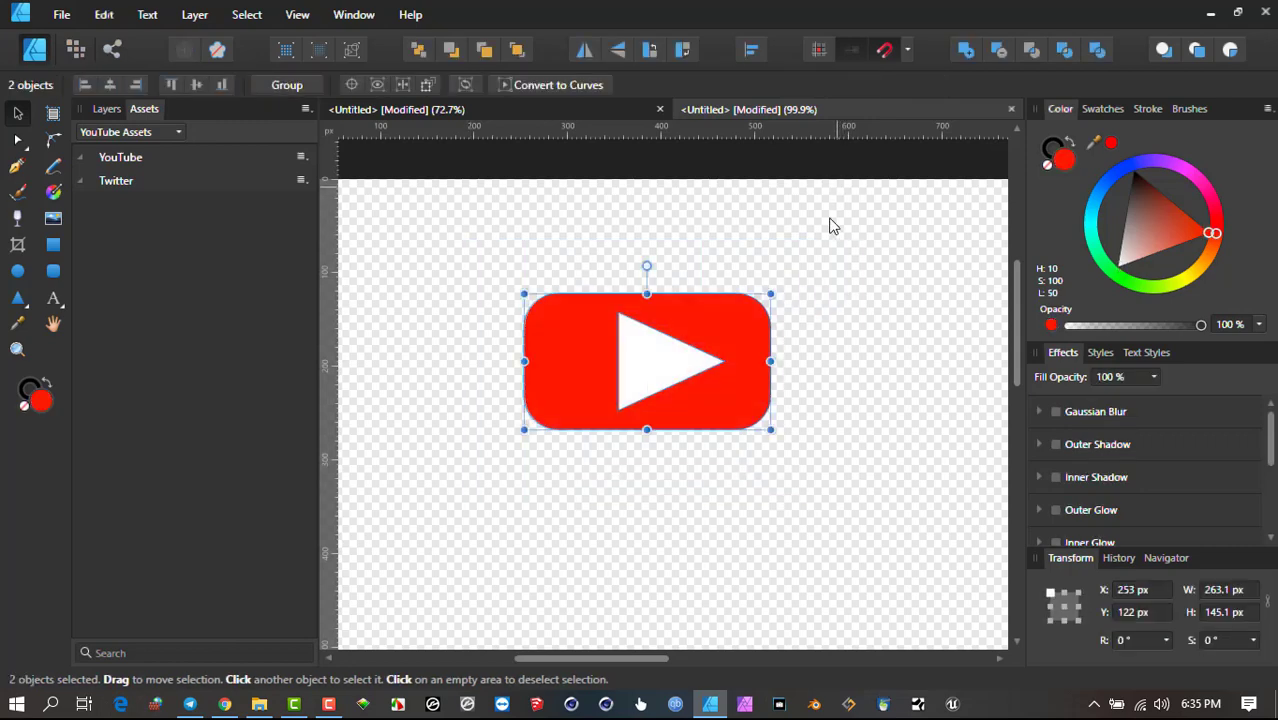
{"action": "left_click", "coordinate": [753, 50]}
{"action": "left_click", "coordinate": [789, 111]}
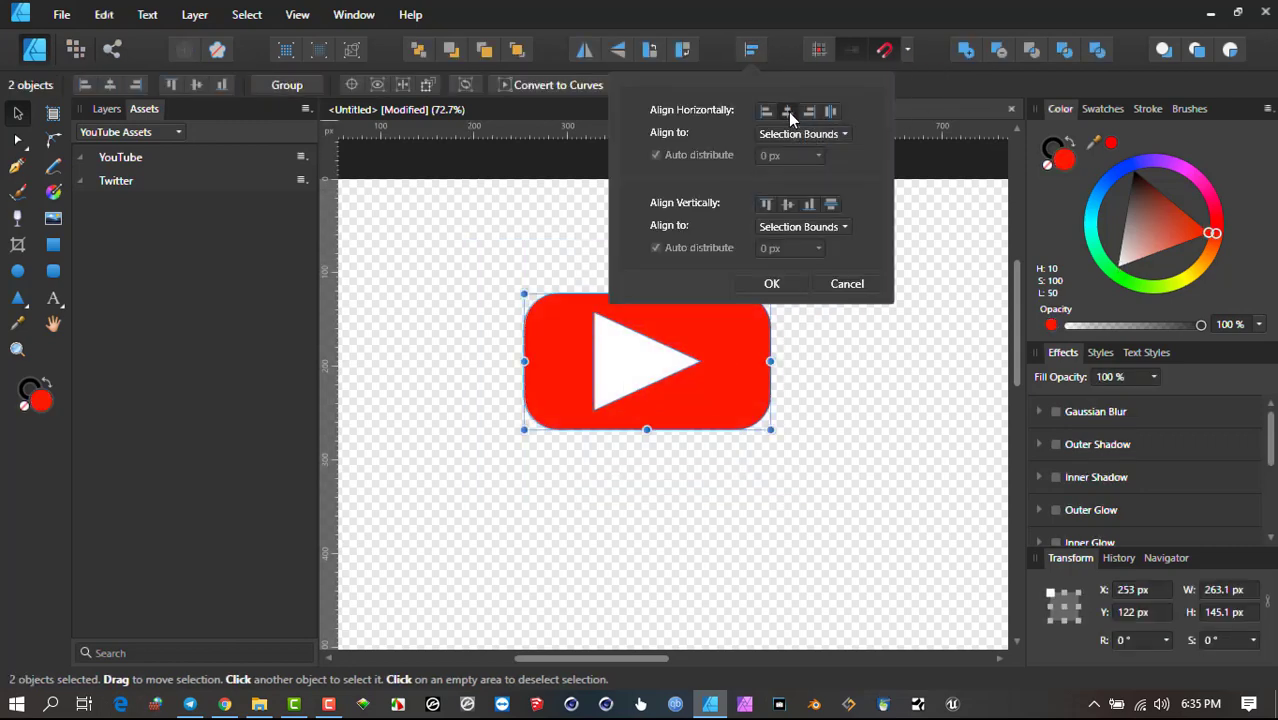
{"action": "left_click", "coordinate": [787, 204]}
{"action": "left_click", "coordinate": [772, 283]}
Shrink the triangle's height to about 77 px, place it slightly right of the rectangle's centre, and select both shapes.
{"action": "left_click", "coordinate": [622, 358]}
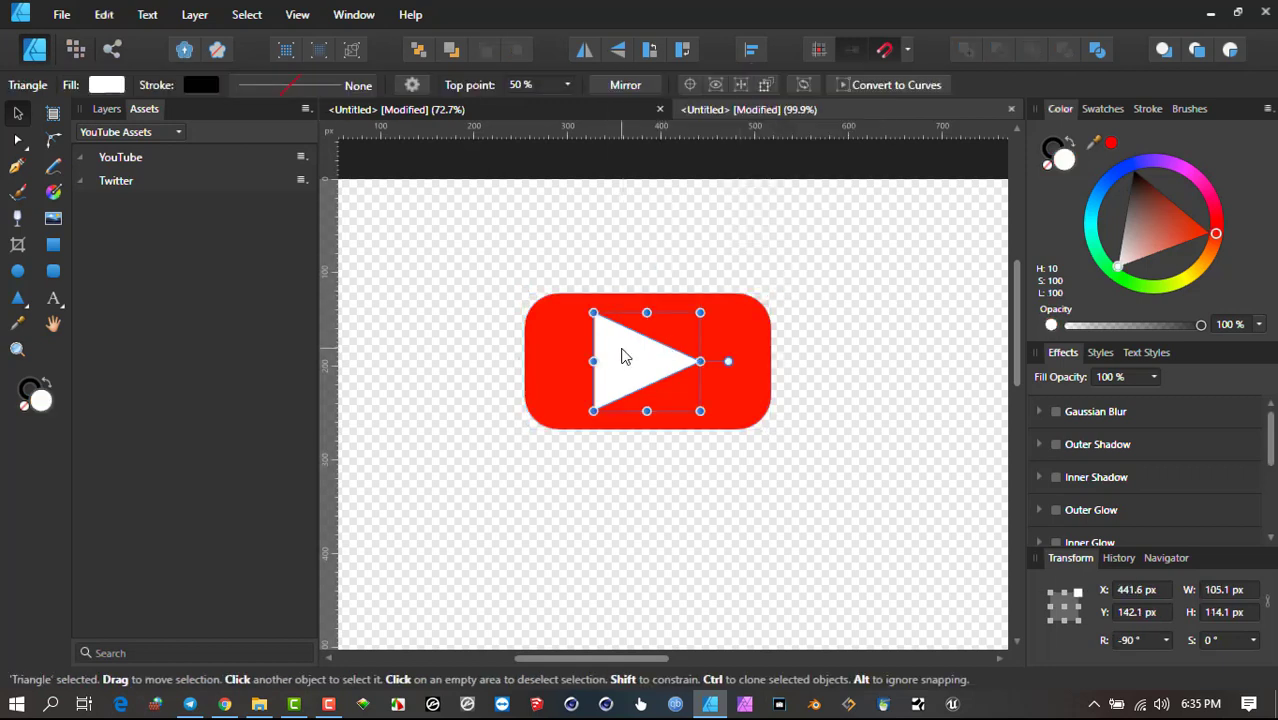
{"action": "left_click_drag", "start_coordinate": [622, 360], "coordinate": [704, 362]}
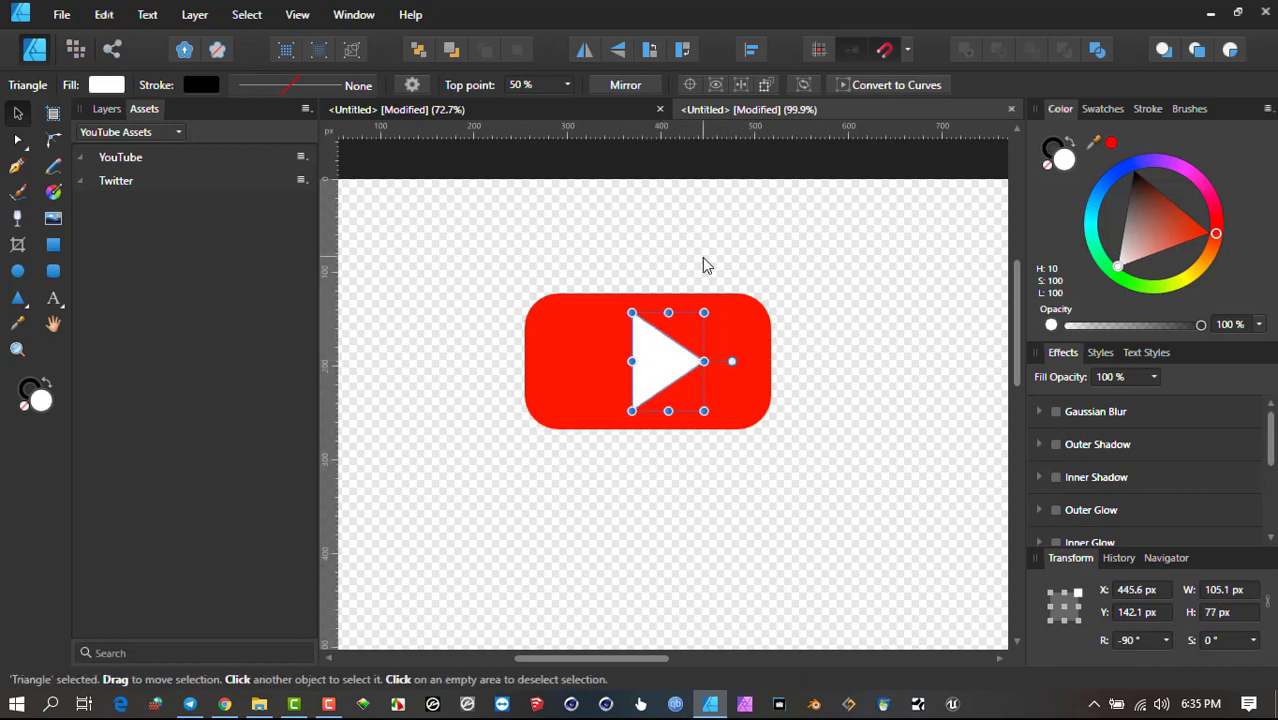
{"action": "left_click", "coordinate": [702, 257]}
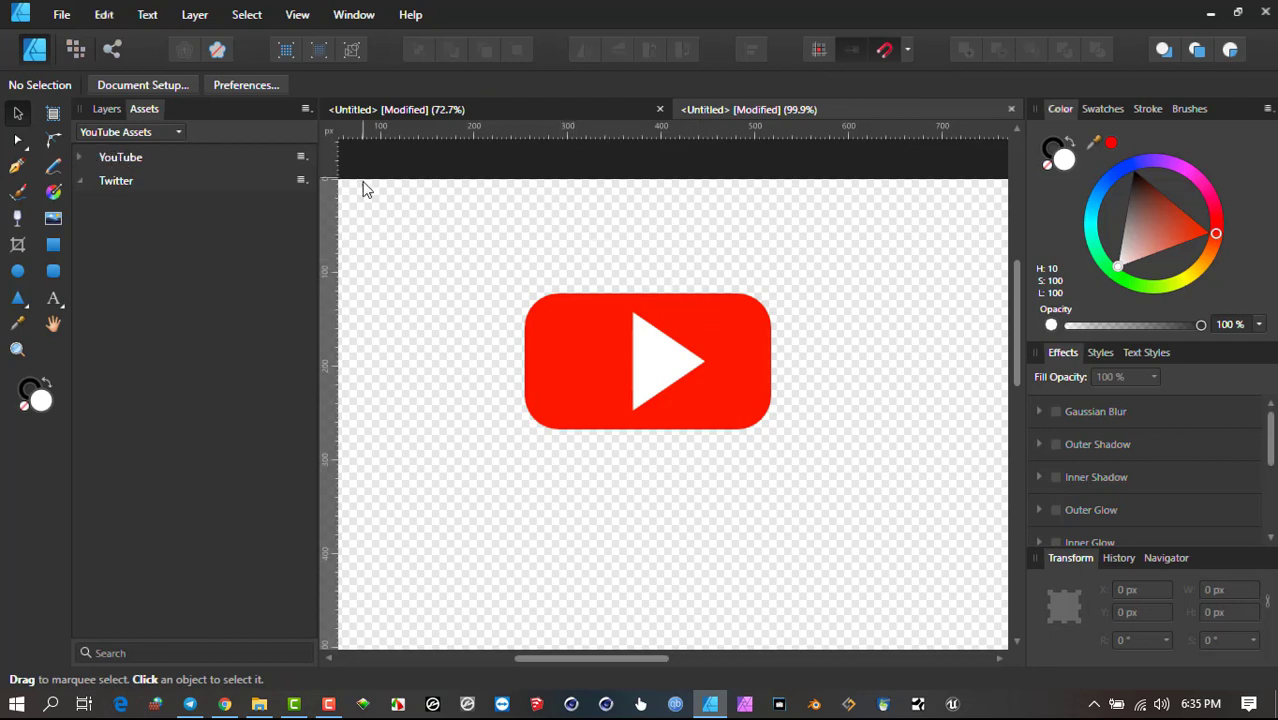
{"action": "left_click_drag", "start_coordinate": [482, 216], "coordinate": [862, 485]}
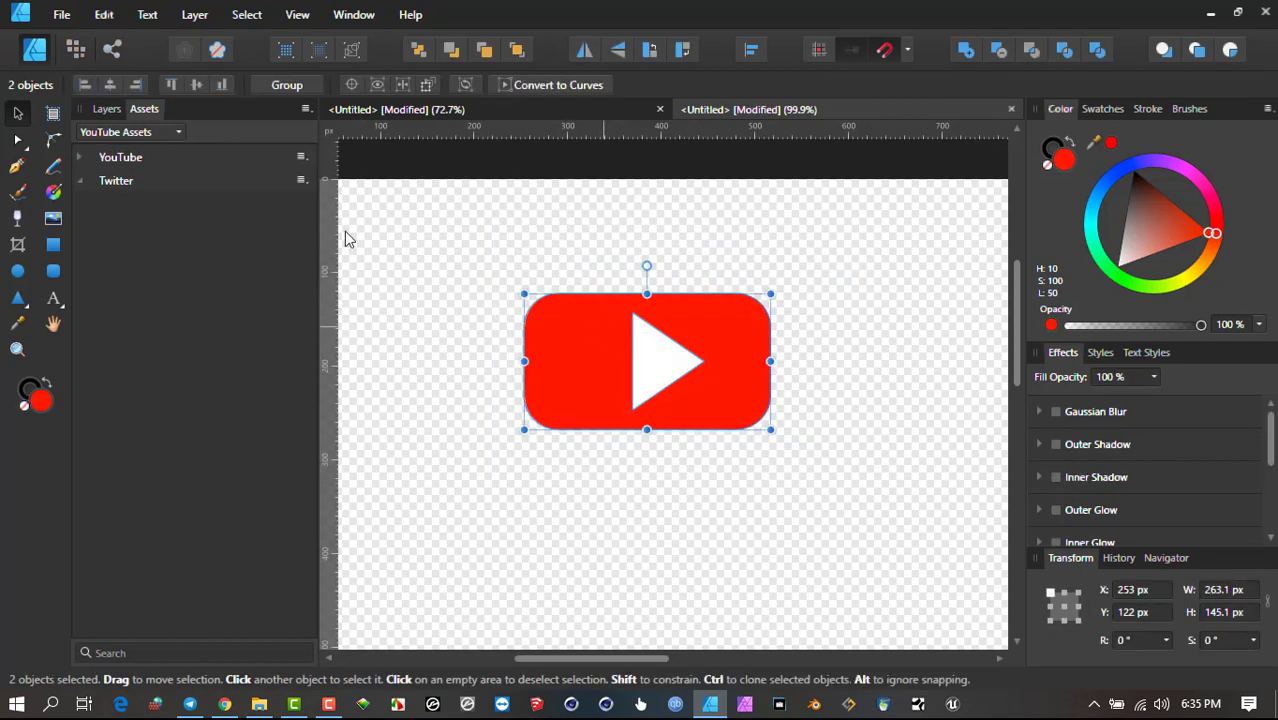
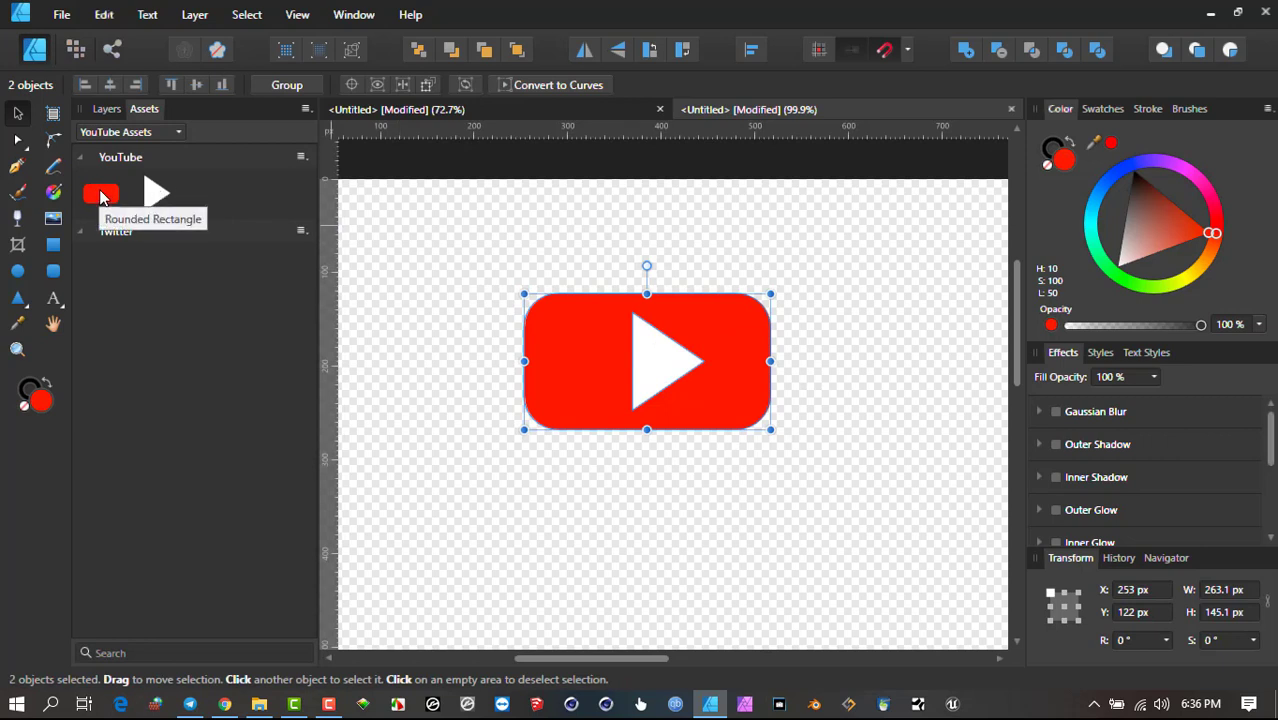
Delete the separate Triangle and Rounded Rectangle assets from the YouTube subcategory.
{"action": "right_click", "coordinate": [152, 193]}
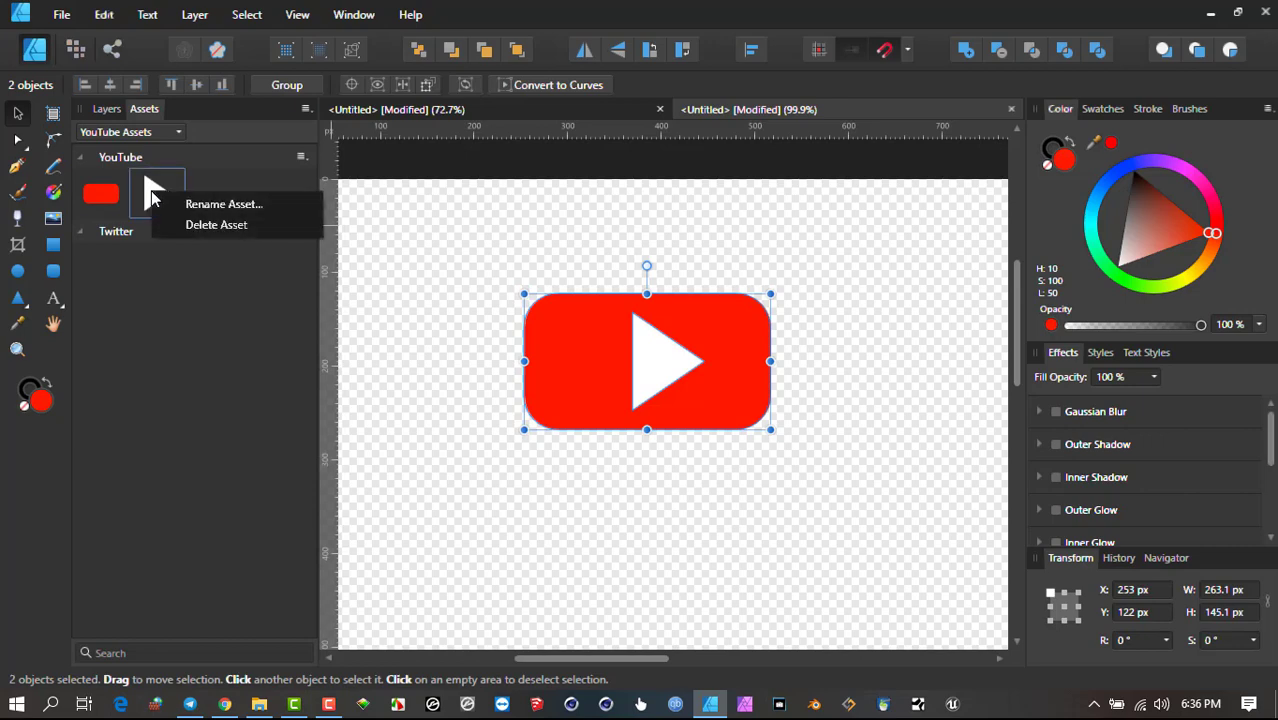
{"action": "left_click", "coordinate": [212, 226]}
{"action": "left_click", "coordinate": [598, 364]}
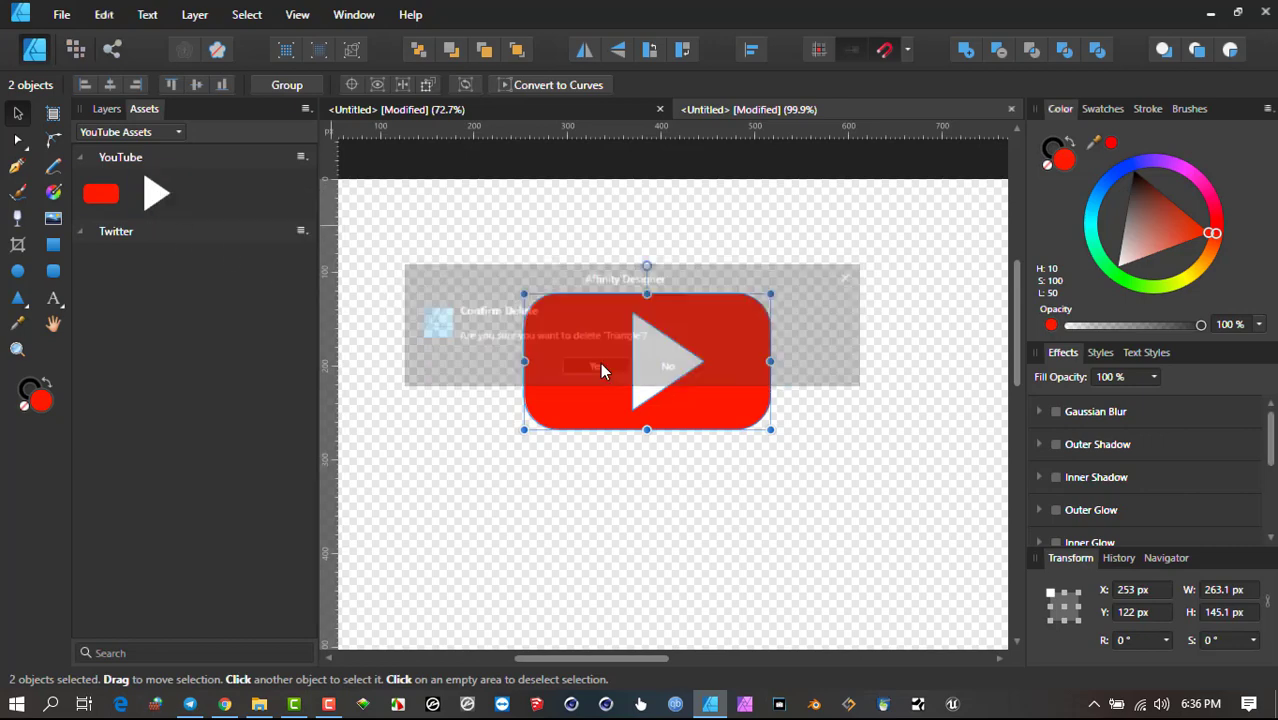
{"action": "right_click", "coordinate": [99, 194]}
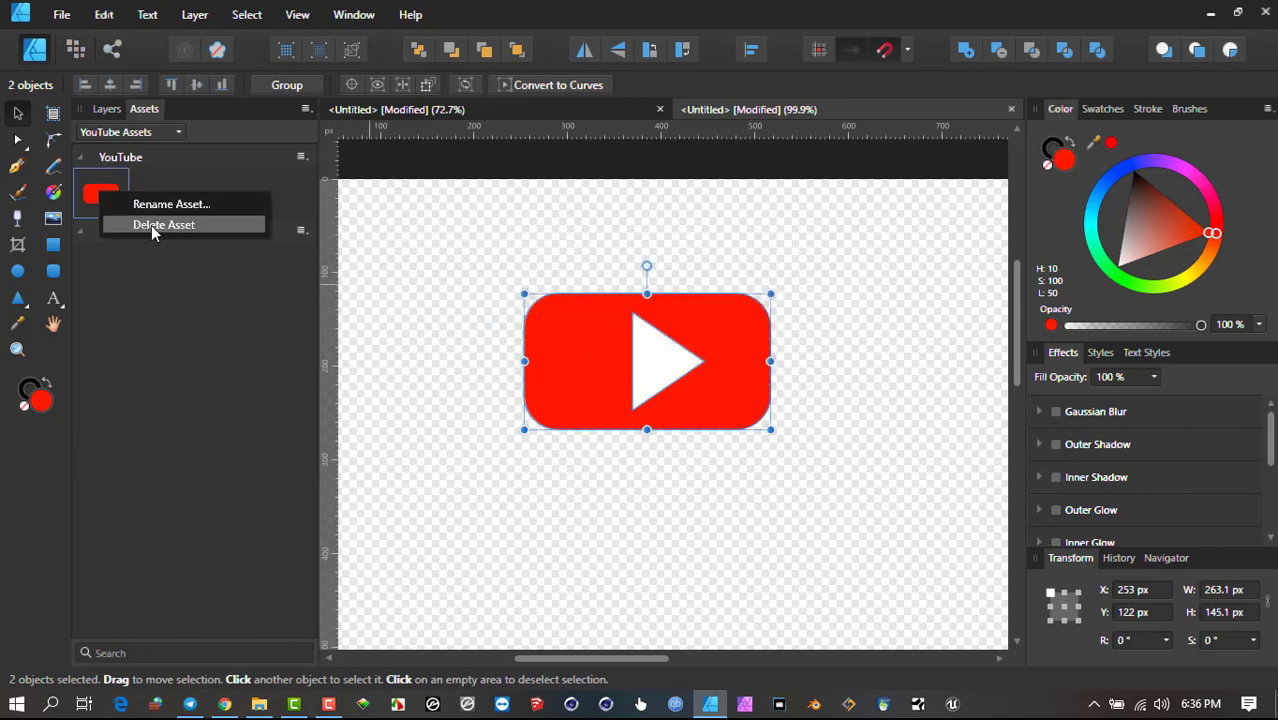
{"action": "left_click", "coordinate": [152, 225]}
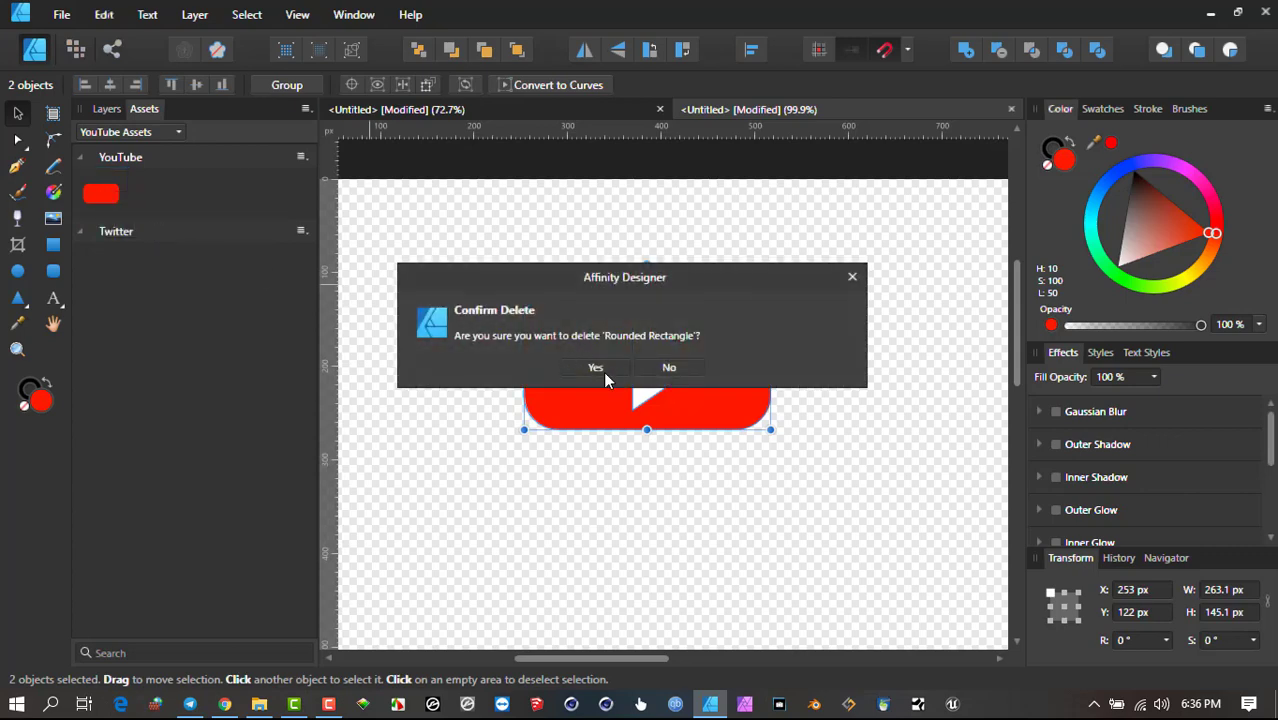
{"action": "left_click", "coordinate": [596, 368]}
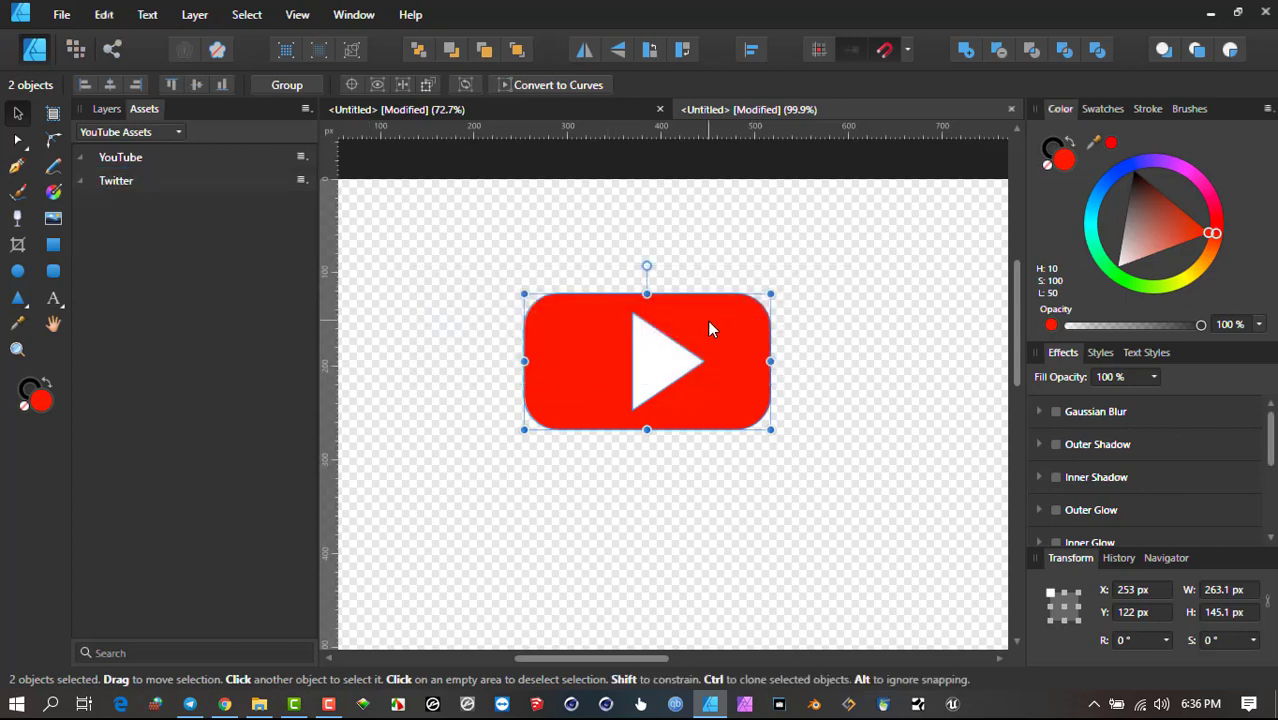
Group the red rounded rectangle and white triangle into a single icon and leave the group selected.
{"action": "right_click", "coordinate": [579, 305]}
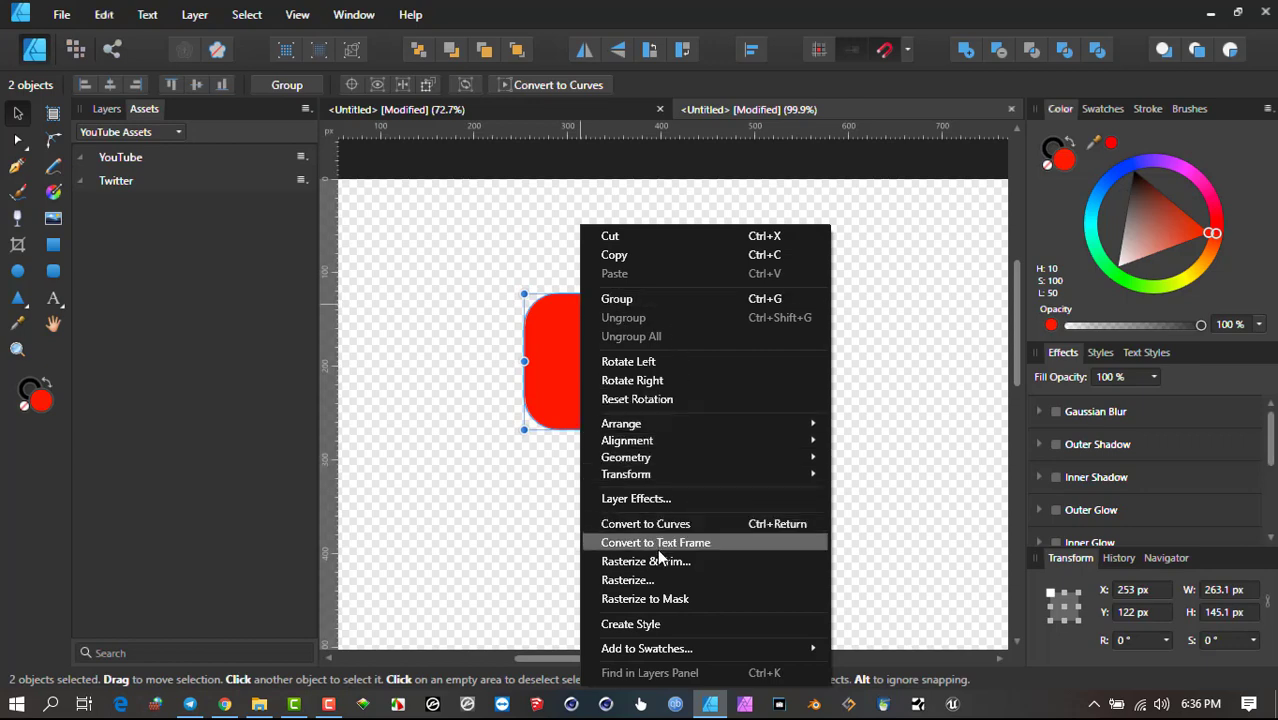
{"action": "left_click", "coordinate": [645, 299]}
{"action": "left_click", "coordinate": [245, 15]}
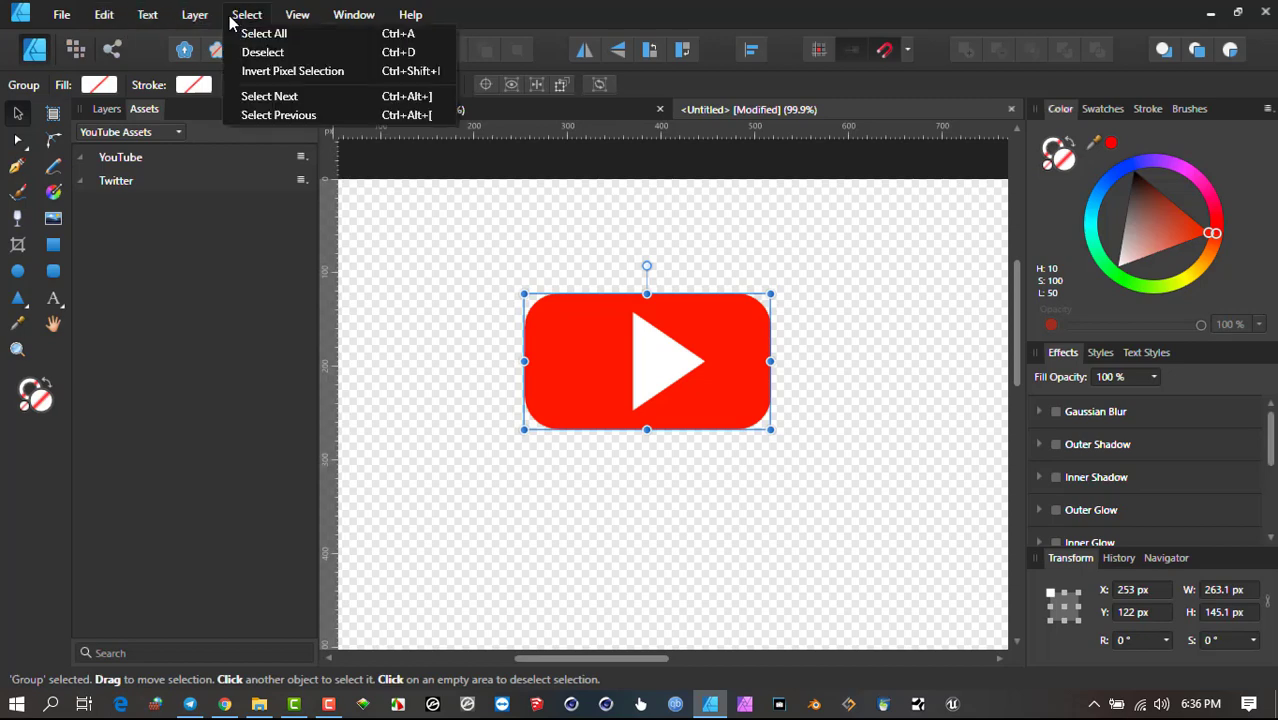
{"action": "mouse_move", "coordinate": [207, 18]}
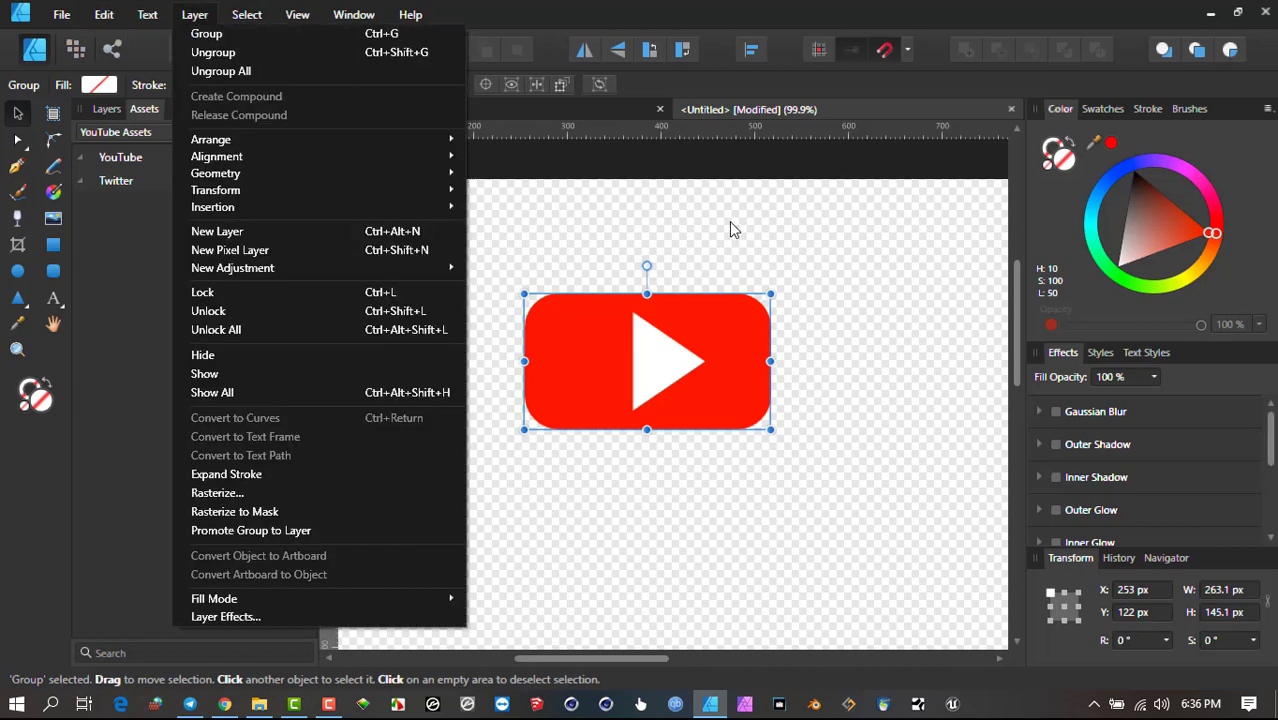
{"action": "left_click", "coordinate": [727, 222]}
{"action": "left_click", "coordinate": [598, 341]}
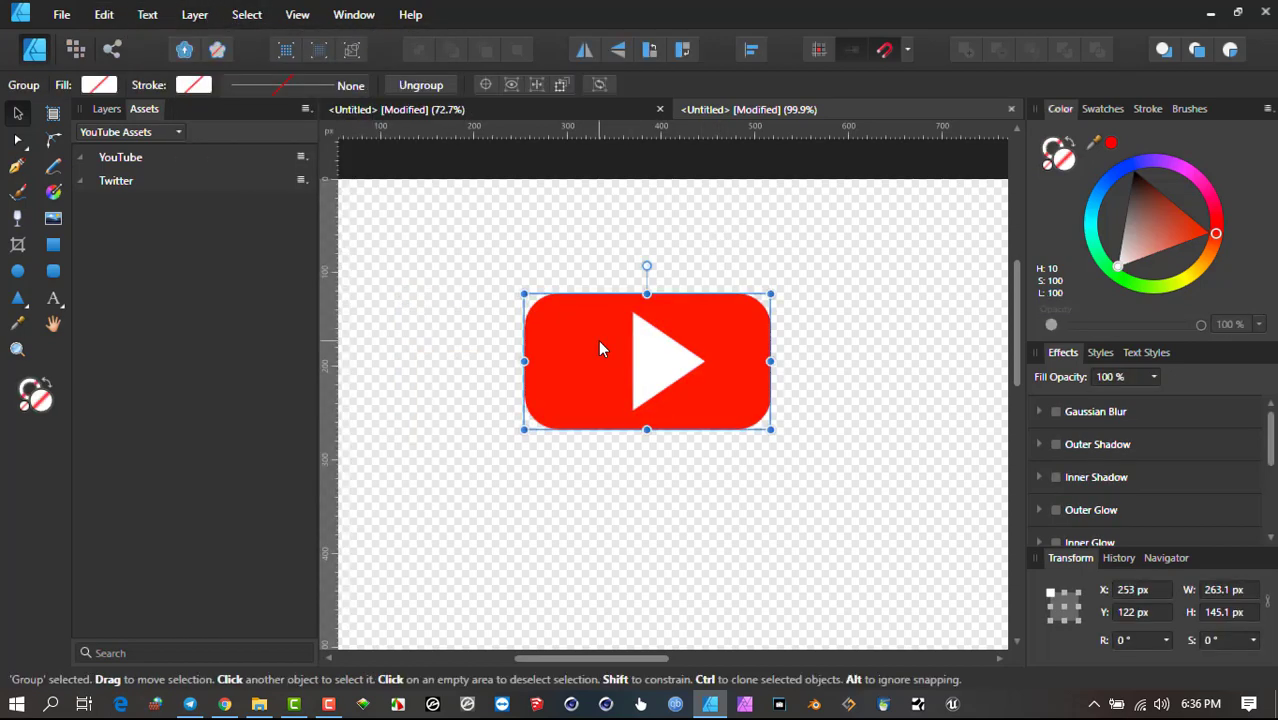
Shrink the grouped play-button icon to about 158 × 87 px and add it to the YouTube subcategory as an asset.
{"action": "left_click_drag", "start_coordinate": [771, 430], "coordinate": [673, 377]}
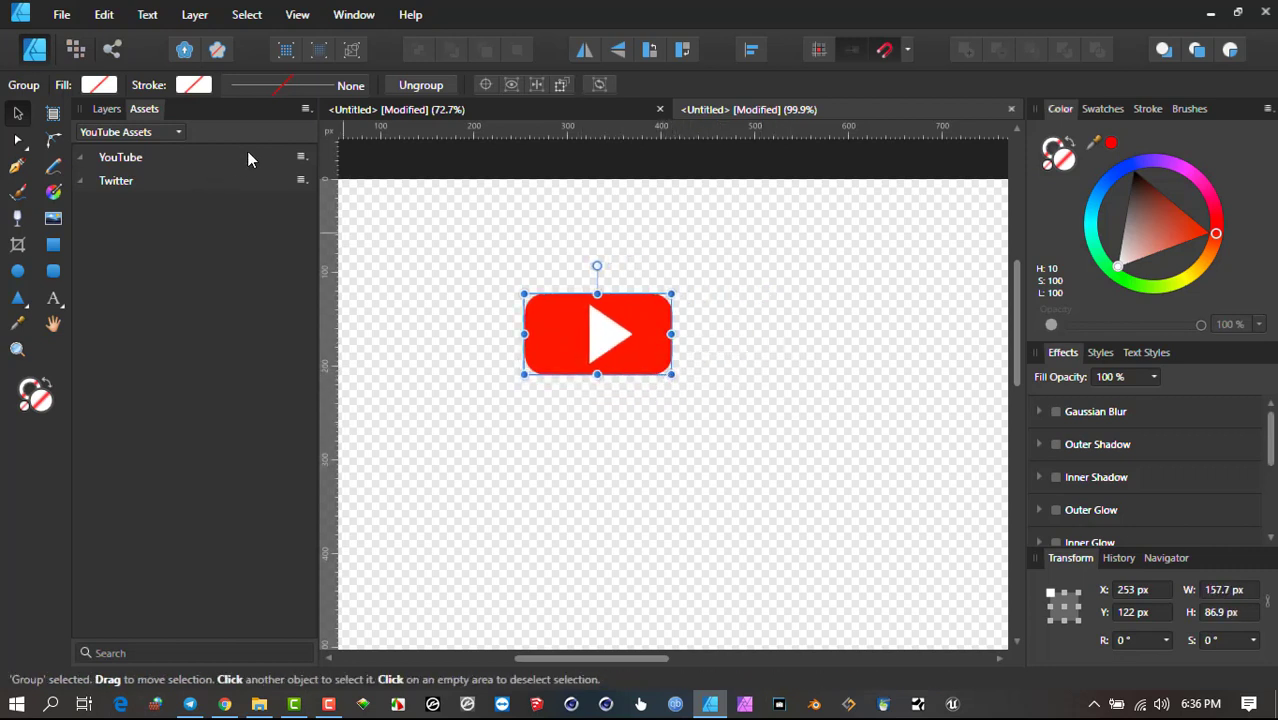
{"action": "left_click", "coordinate": [302, 157]}
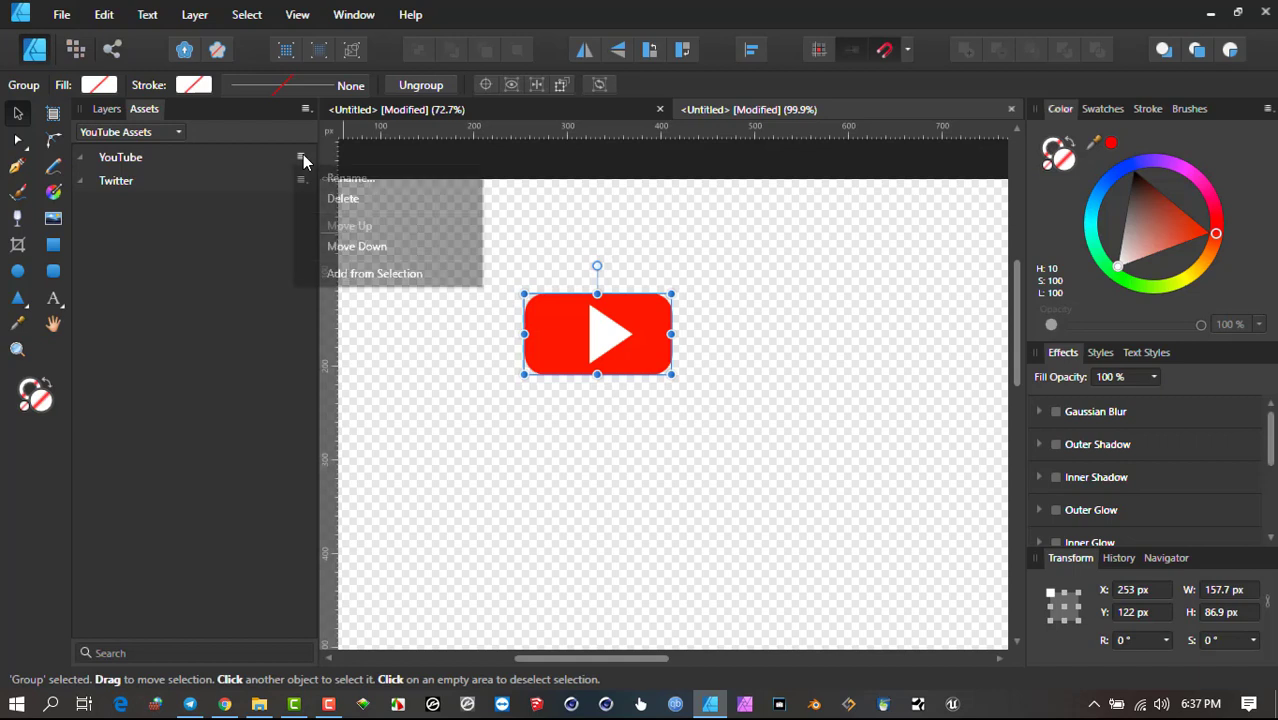
{"action": "left_click", "coordinate": [363, 274]}
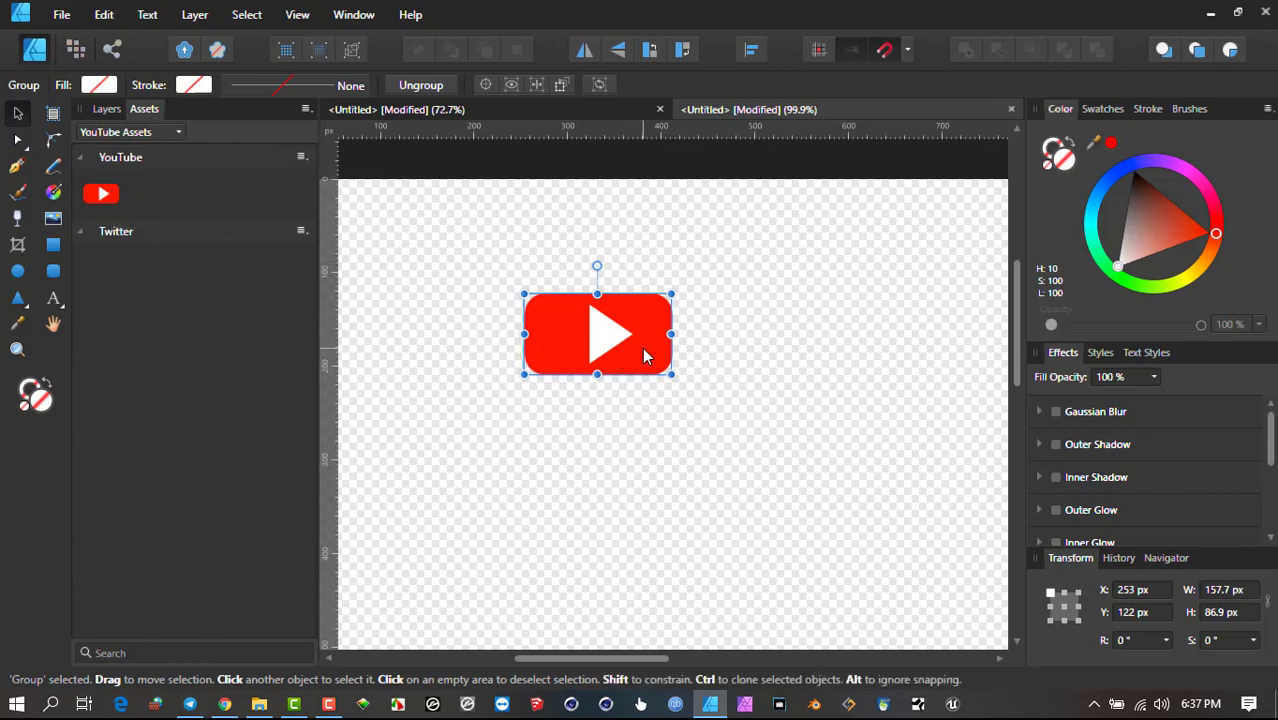
Replace the drawn icon on the canvas with the saved YouTube asset and duplicate it about 256 px to the right.
{"action": "key", "text": "Delete"}
{"action": "left_click_drag", "start_coordinate": [100, 196], "coordinate": [518, 318]}
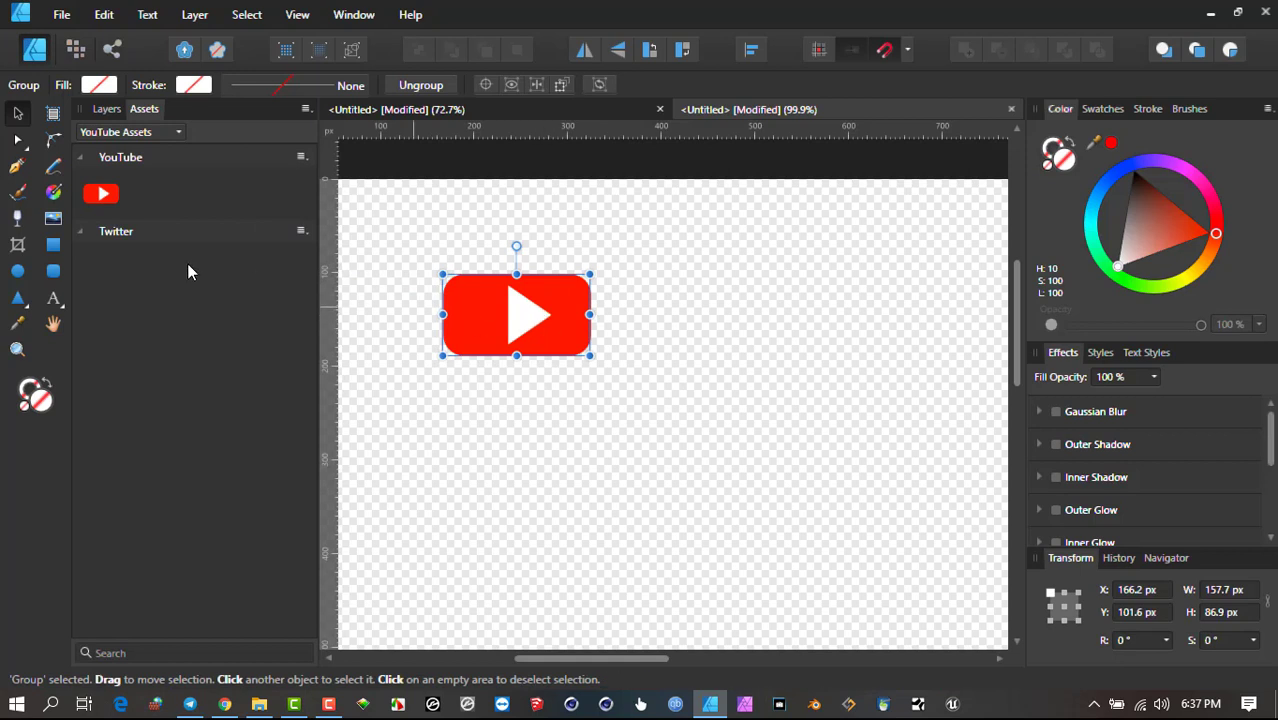
{"action": "mouse_move", "coordinate": [523, 325]}
{"action": "left_mouse_down"}
{"action": "mouse_move", "coordinate": [712, 384]}
{"action": "mouse_move", "coordinate": [747, 358]}
{"action": "mouse_move", "coordinate": [744, 320]}
{"action": "mouse_move", "coordinate": [737, 332]}
{"action": "mouse_move", "coordinate": [750, 335]}
{"action": "left_mouse_up"}
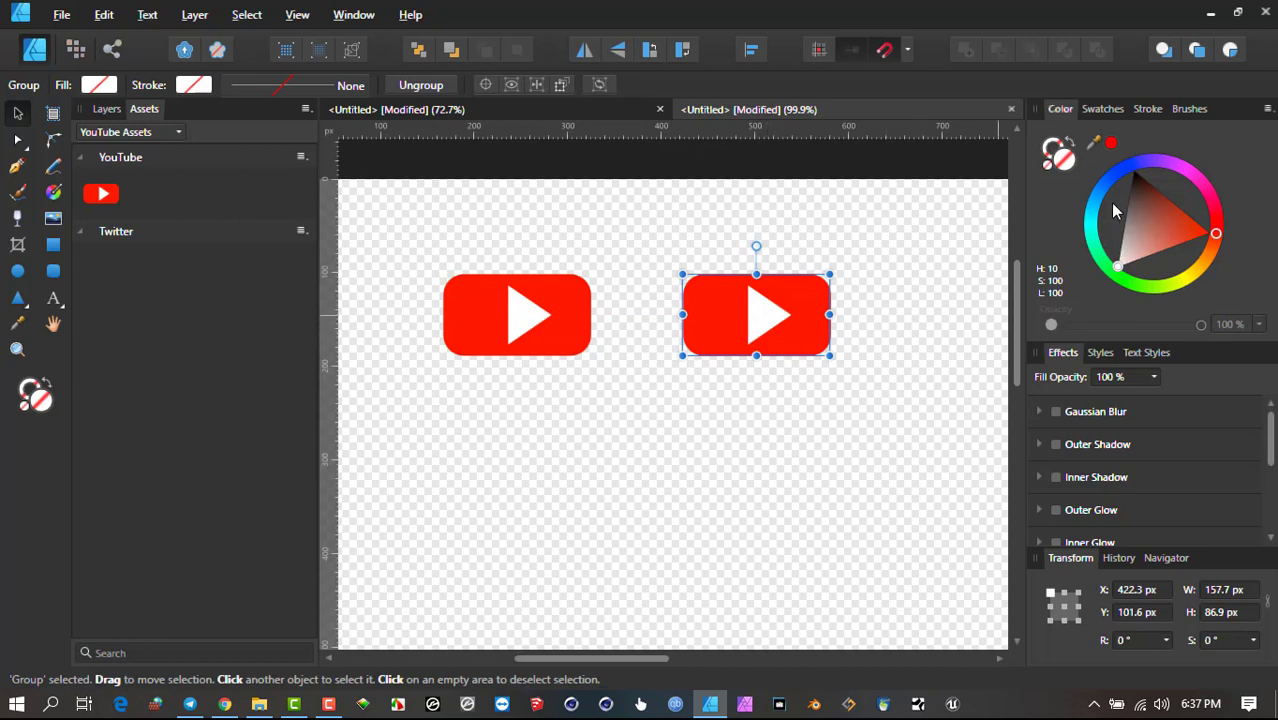
Ungroup the right-hand icon copy and recolour only its rounded rectangle blue, keeping the triangle white.
{"action": "left_click", "coordinate": [1110, 183]}
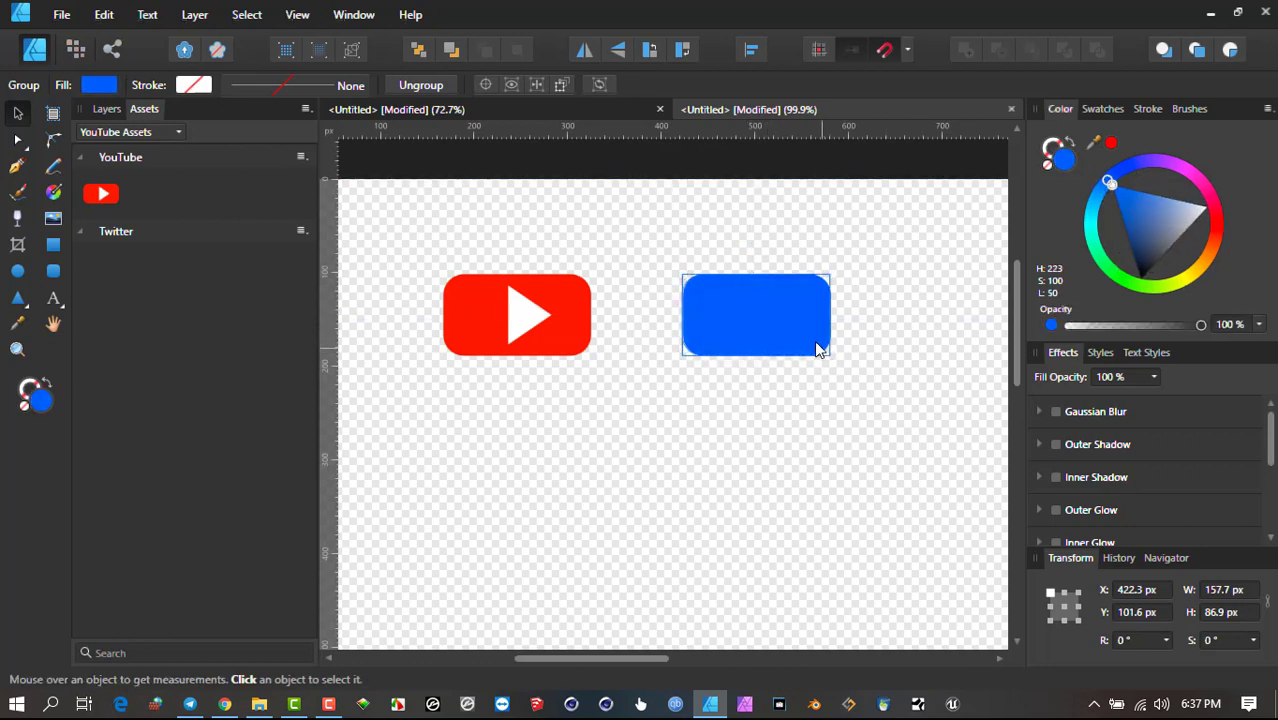
{"action": "key", "text": "ctrl+z"}
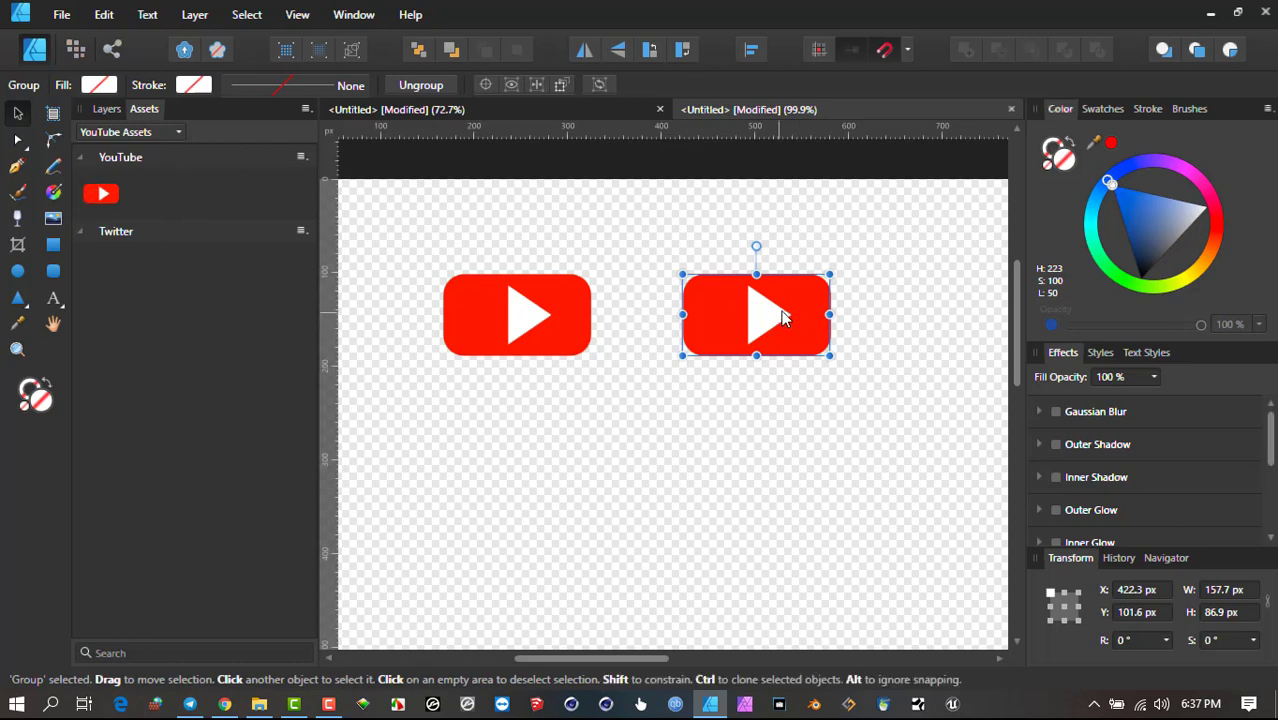
{"action": "left_click", "coordinate": [419, 85]}
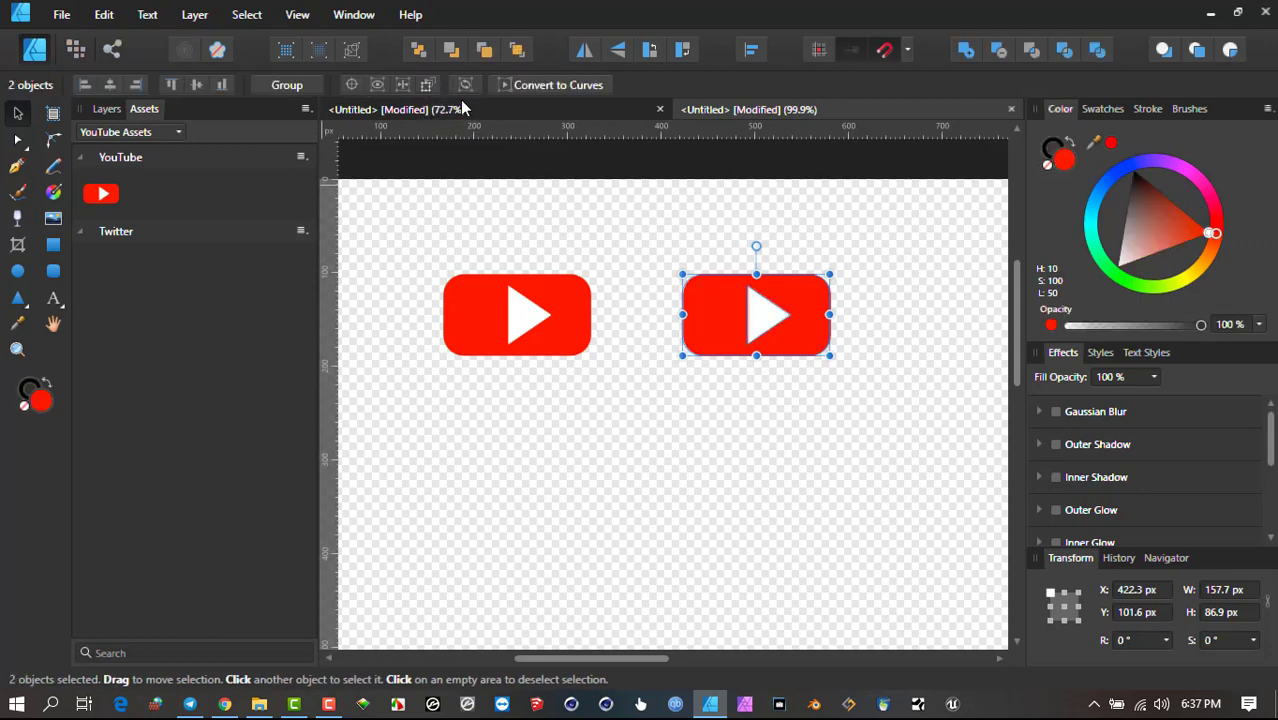
{"action": "left_click", "coordinate": [728, 237]}
{"action": "left_click", "coordinate": [726, 308]}
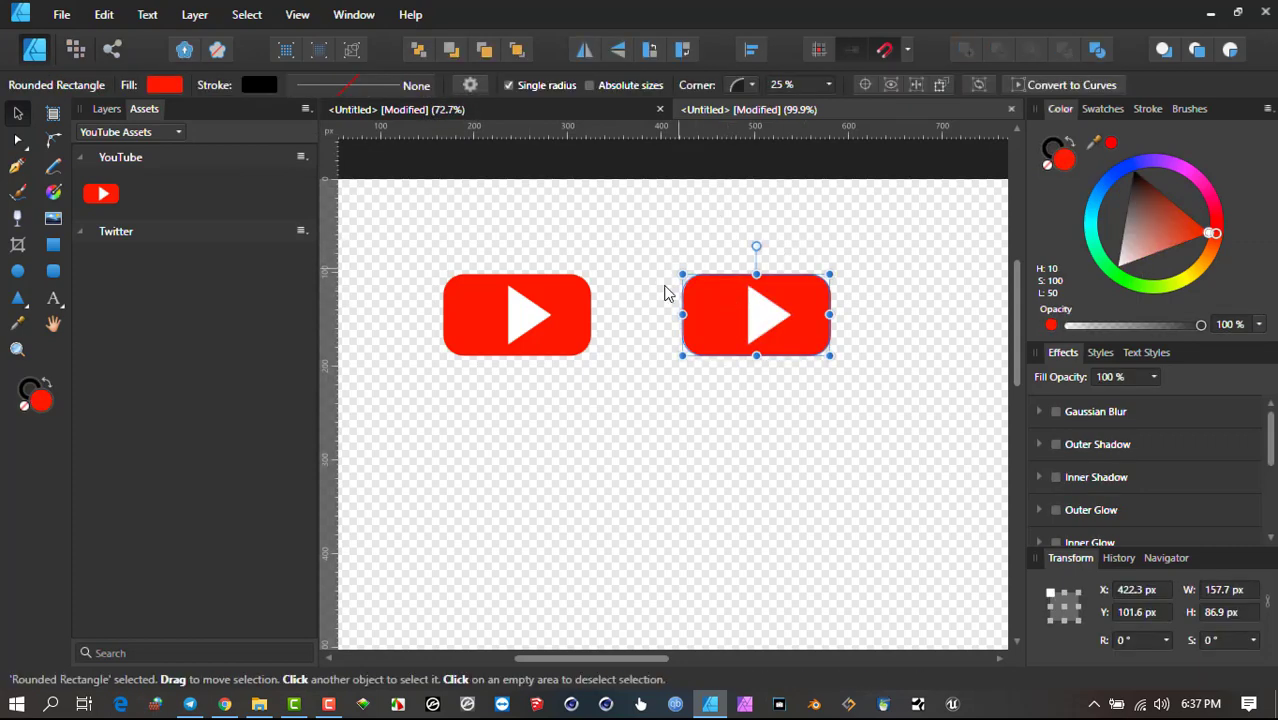
{"action": "left_click_drag", "start_coordinate": [1155, 165], "coordinate": [1110, 181]}
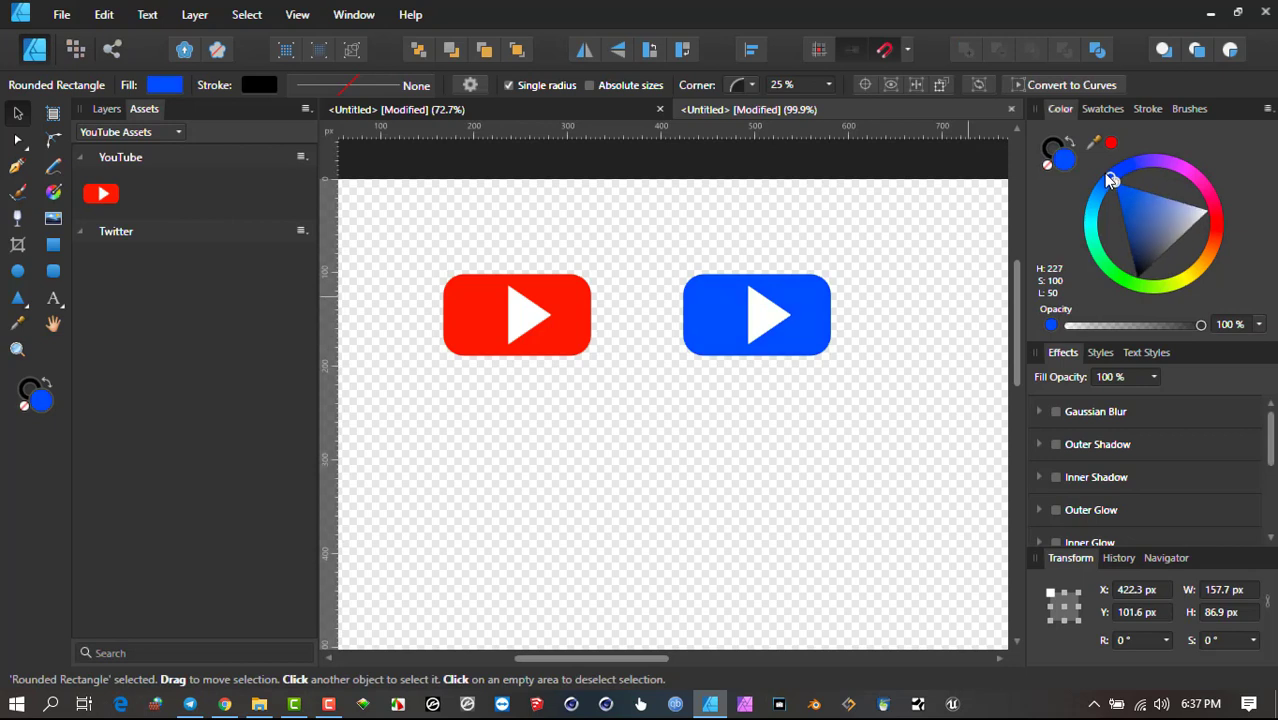
{"action": "left_click", "coordinate": [902, 303]}
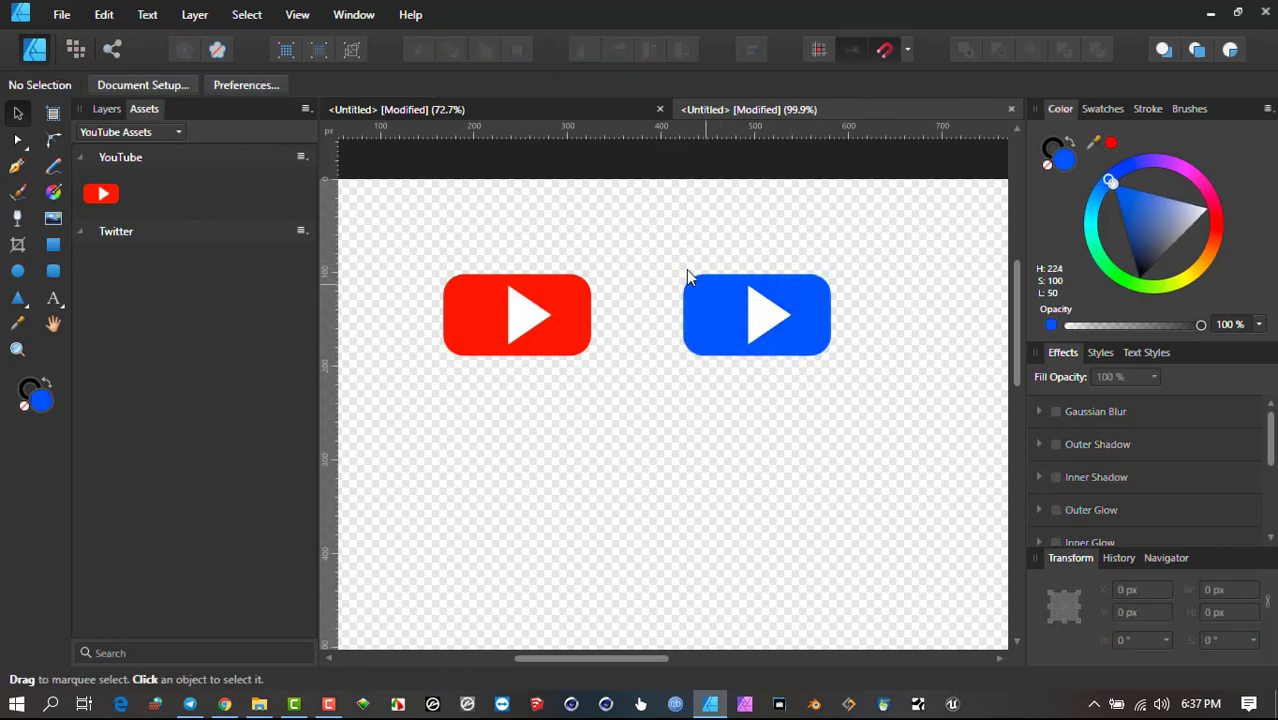
Group the blue rectangle with its white triangle and add the group to the Twitter subcategory as an asset.
{"action": "left_click_drag", "start_coordinate": [655, 245], "coordinate": [899, 391]}
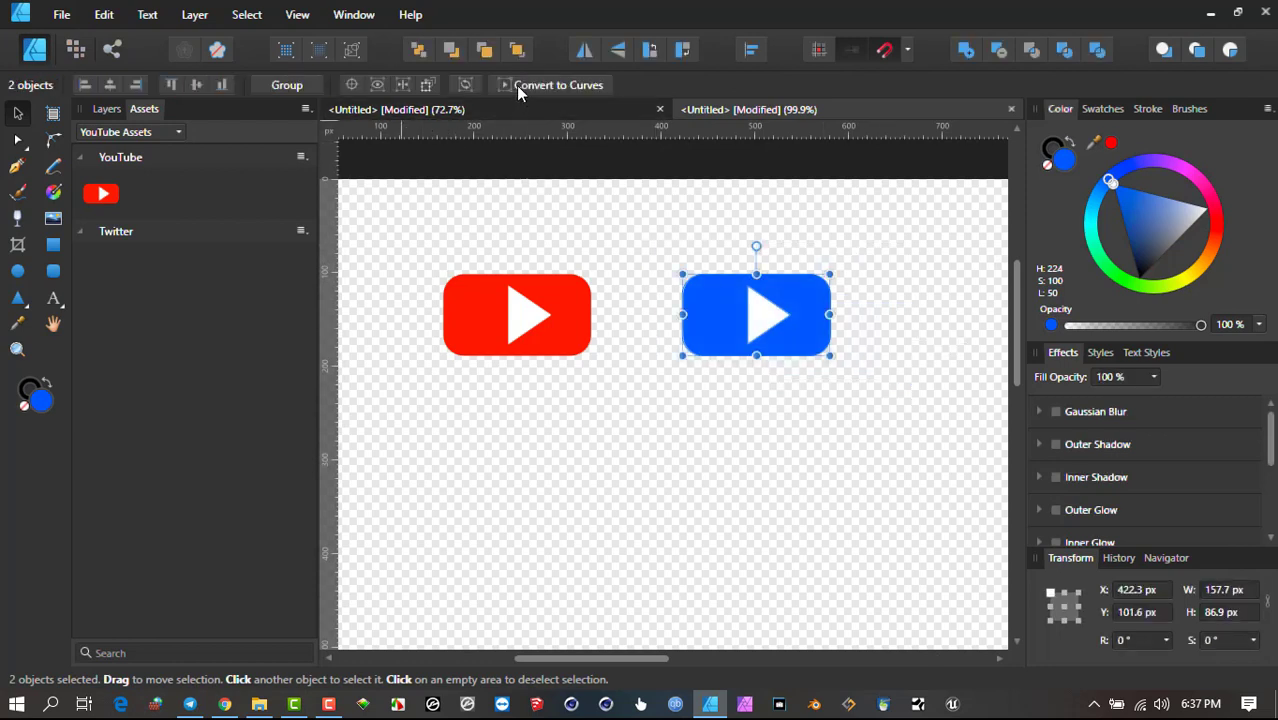
{"action": "left_click", "coordinate": [300, 88]}
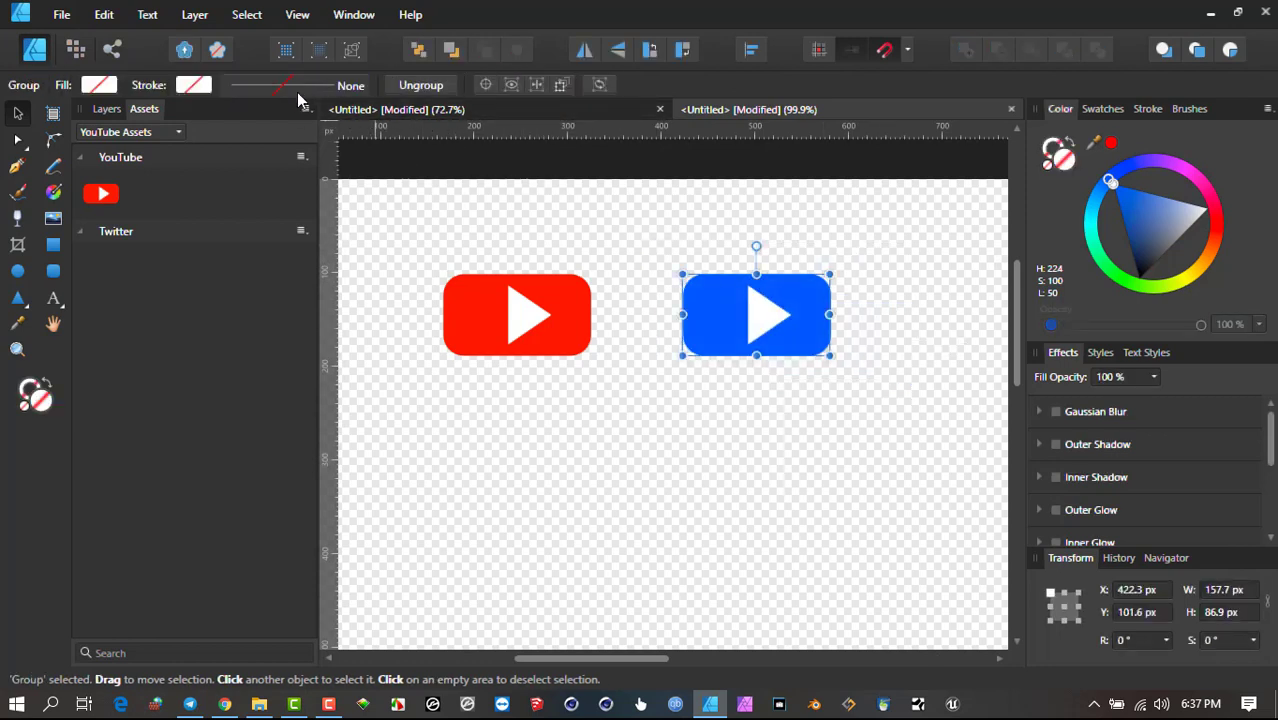
{"action": "left_click", "coordinate": [301, 232]}
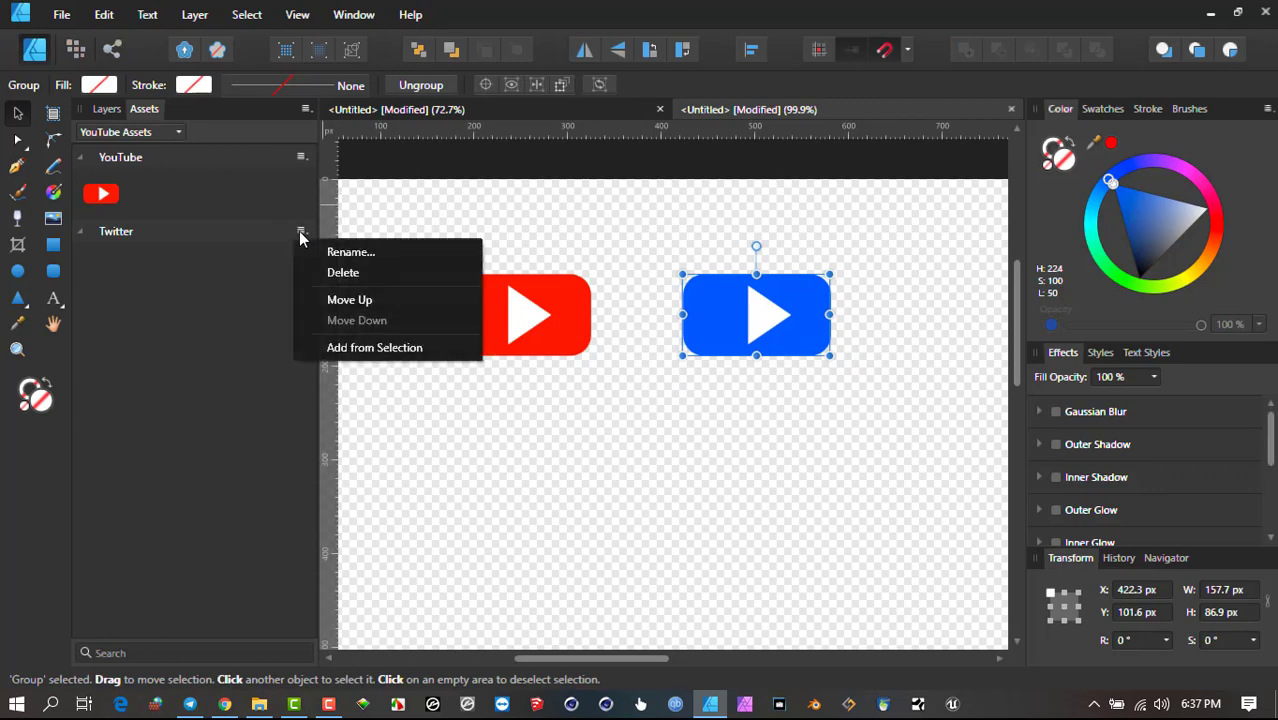
{"action": "left_click", "coordinate": [362, 350]}
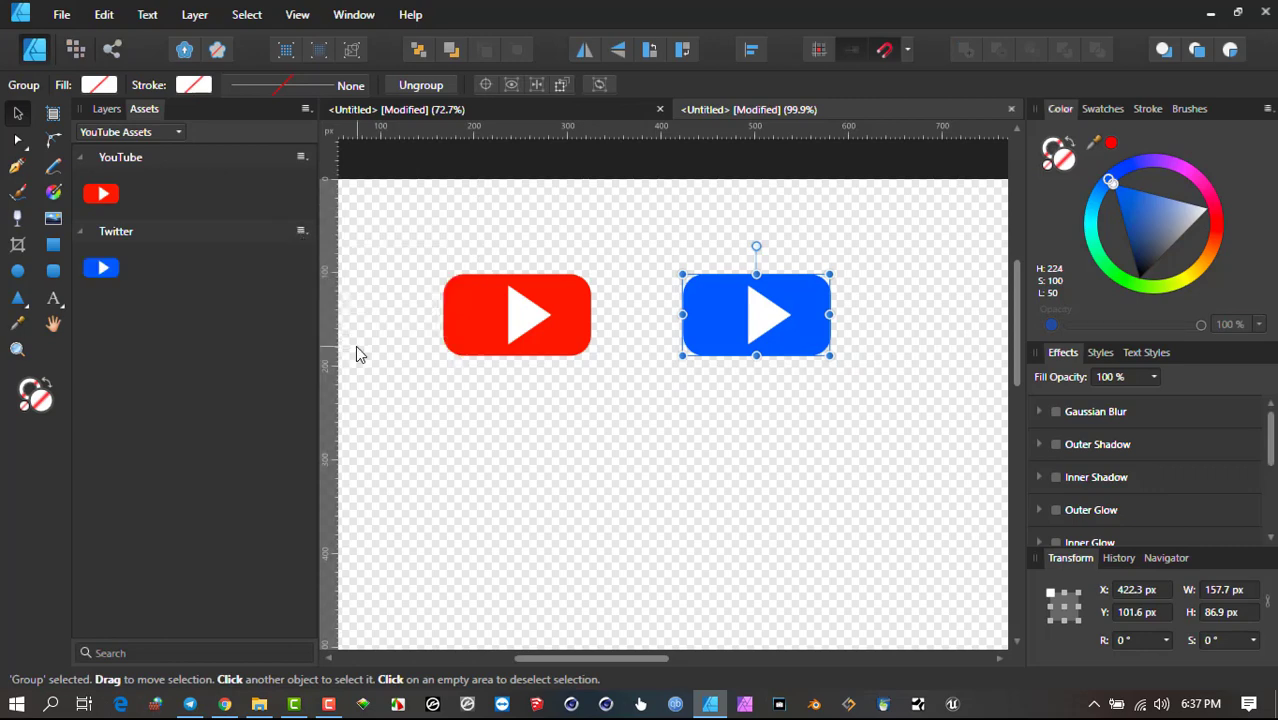
Clear both icons from the canvas and place the red YouTube and blue Twitter assets side by side near the page top.
{"action": "left_click_drag", "start_coordinate": [409, 223], "coordinate": [893, 420]}
{"action": "key", "text": "Delete"}
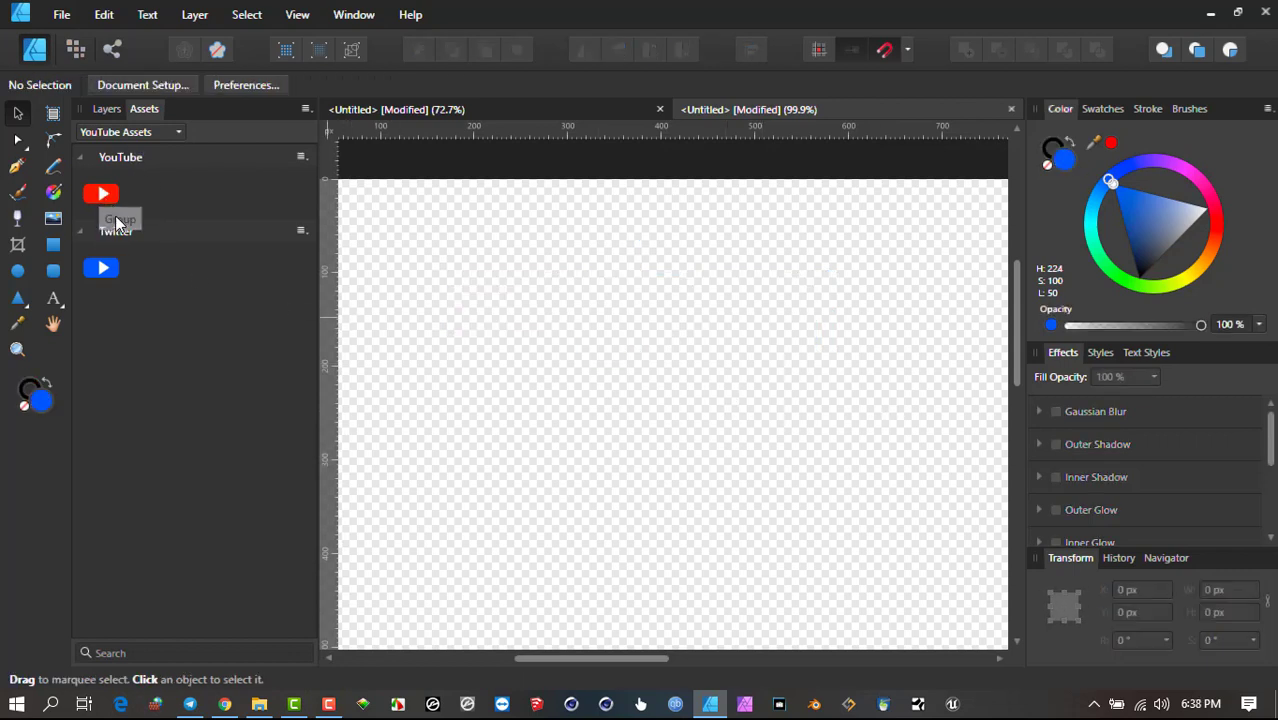
{"action": "left_click_drag", "start_coordinate": [103, 194], "coordinate": [540, 265]}
{"action": "left_click_drag", "start_coordinate": [101, 267], "coordinate": [687, 258]}
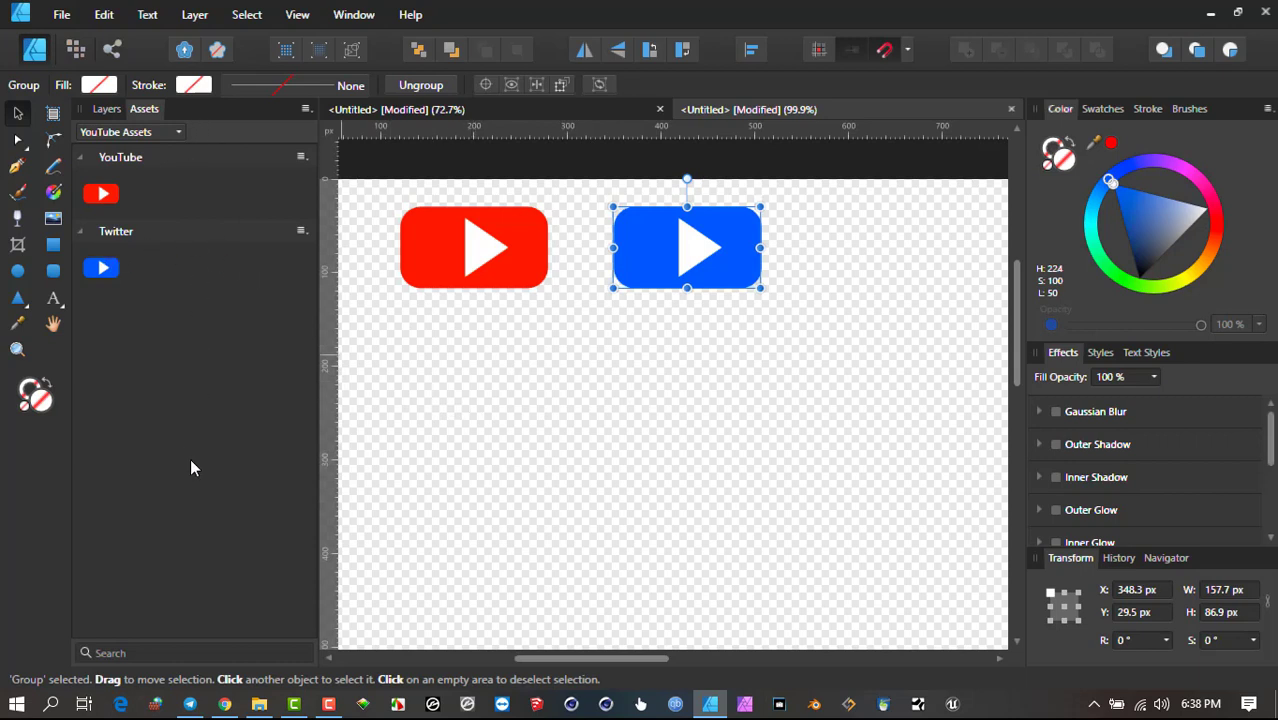
Browse the icons in the Main Social Media Icons and SM Icons asset categories.
{"action": "left_click", "coordinate": [168, 134]}
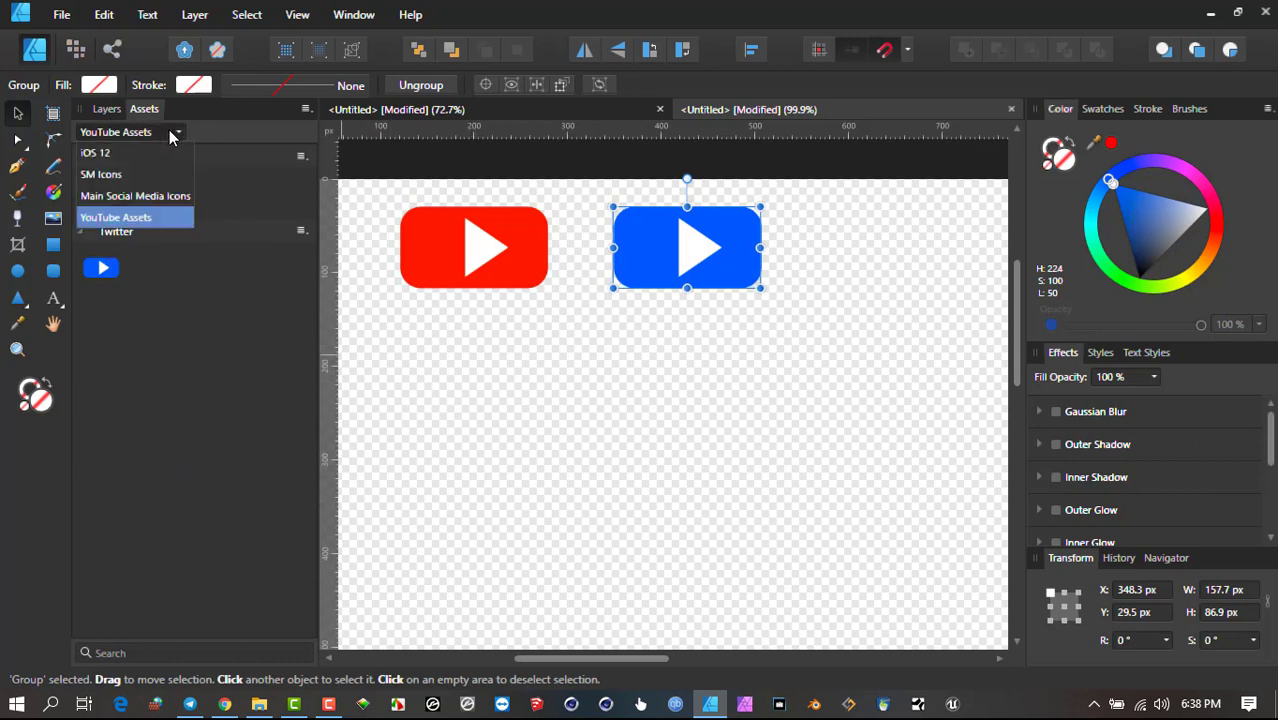
{"action": "left_click", "coordinate": [138, 196]}
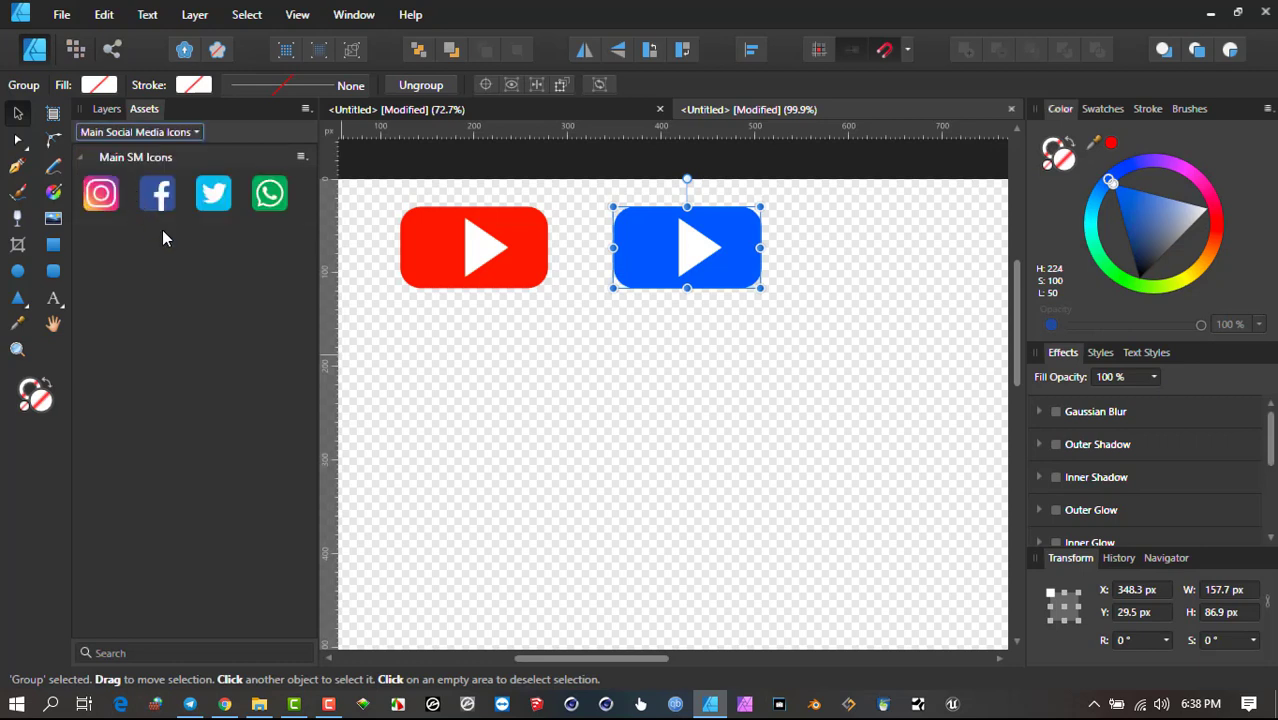
{"action": "left_click", "coordinate": [190, 135]}
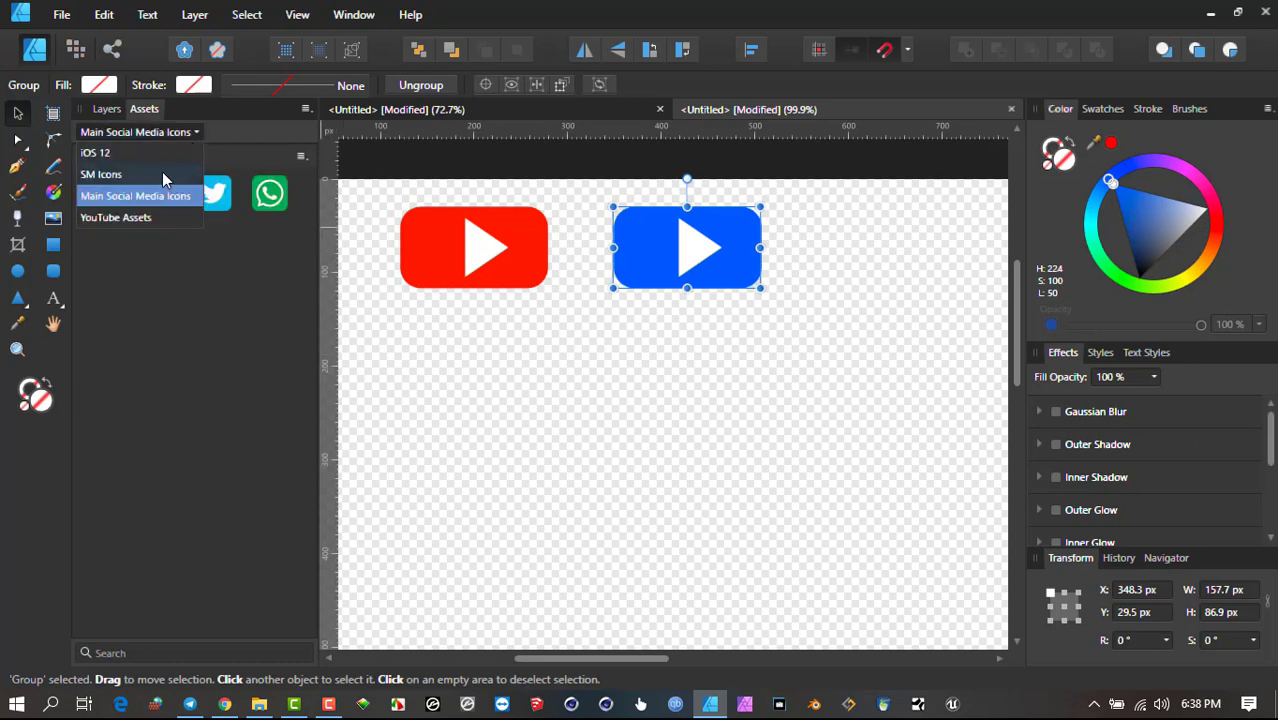
{"action": "left_click", "coordinate": [162, 174]}
{"action": "scroll", "coordinate": [236, 300], "scroll_direction": "down", "scroll_amount": 10}
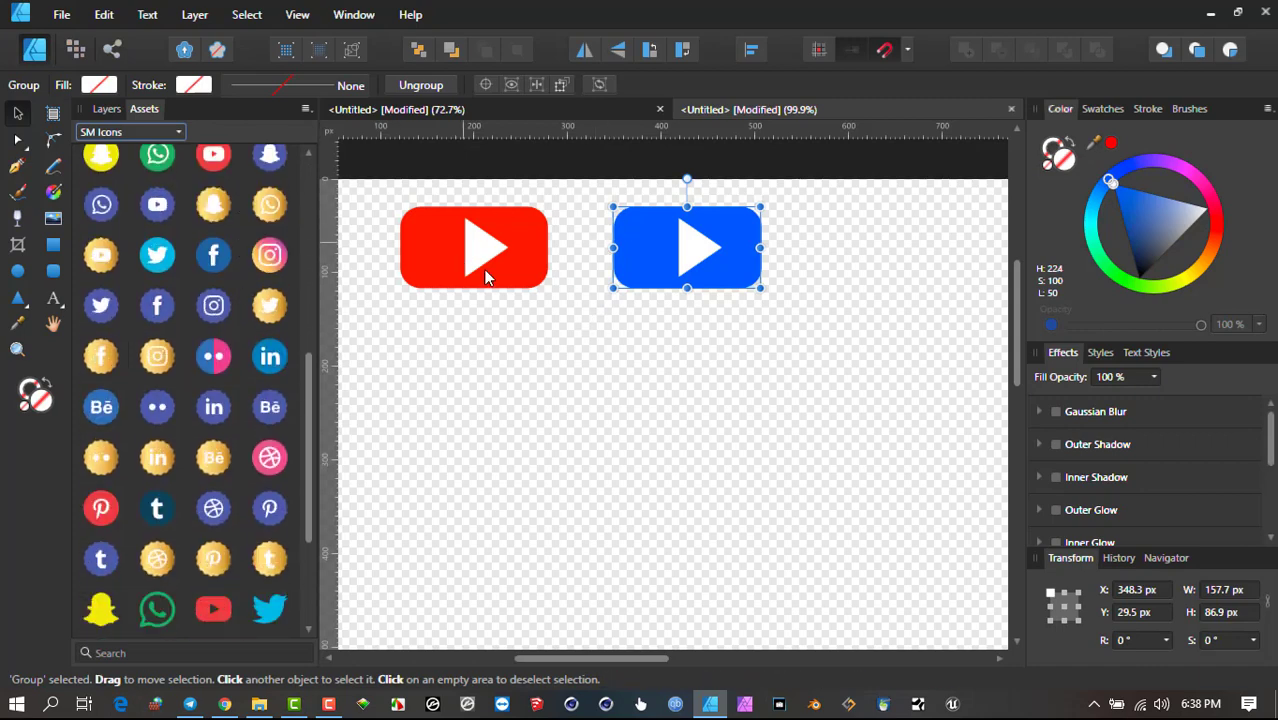
{"action": "scroll", "coordinate": [330, 300], "scroll_direction": "up", "scroll_amount": 3}
{"action": "scroll", "coordinate": [434, 286], "scroll_direction": "down", "scroll_amount": 5}
{"action": "scroll", "coordinate": [222, 262], "scroll_direction": "up", "scroll_amount": 4}
{"action": "scroll", "coordinate": [218, 256], "scroll_direction": "up", "scroll_amount": 3}
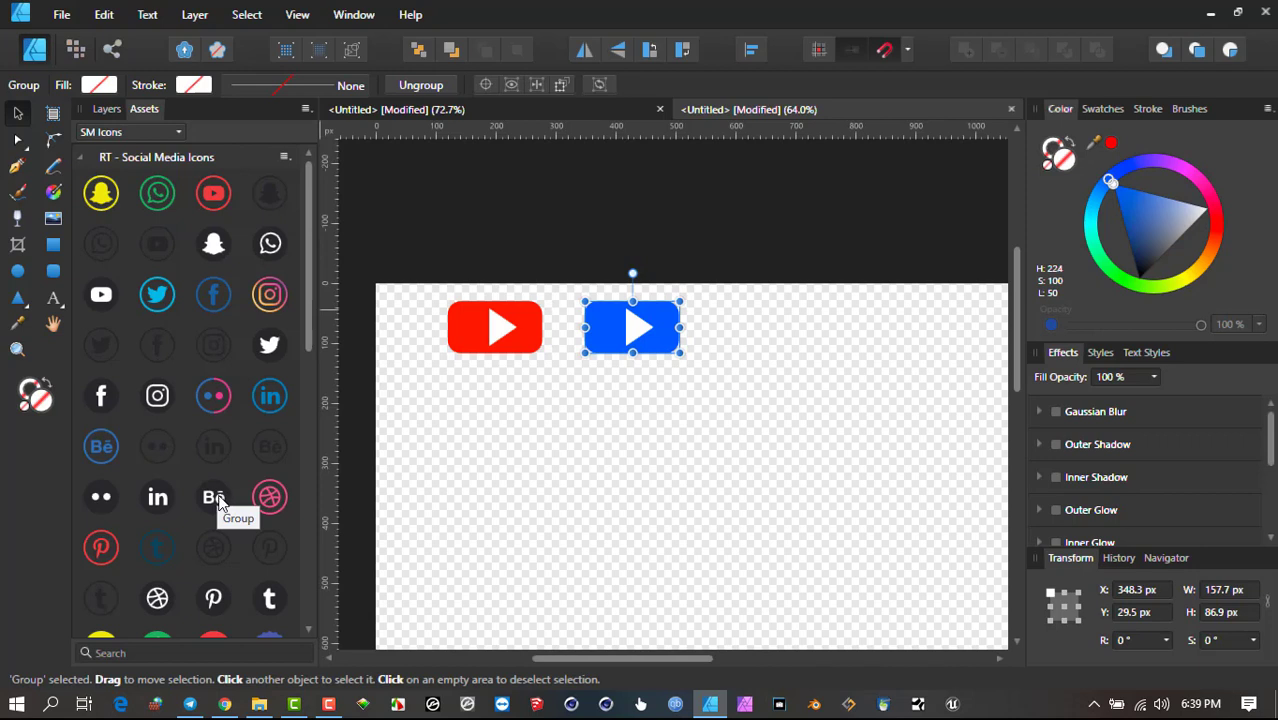
Return to the YouTube Assets category and rename the red icon asset as YouTube.
{"action": "left_click", "coordinate": [176, 135]}
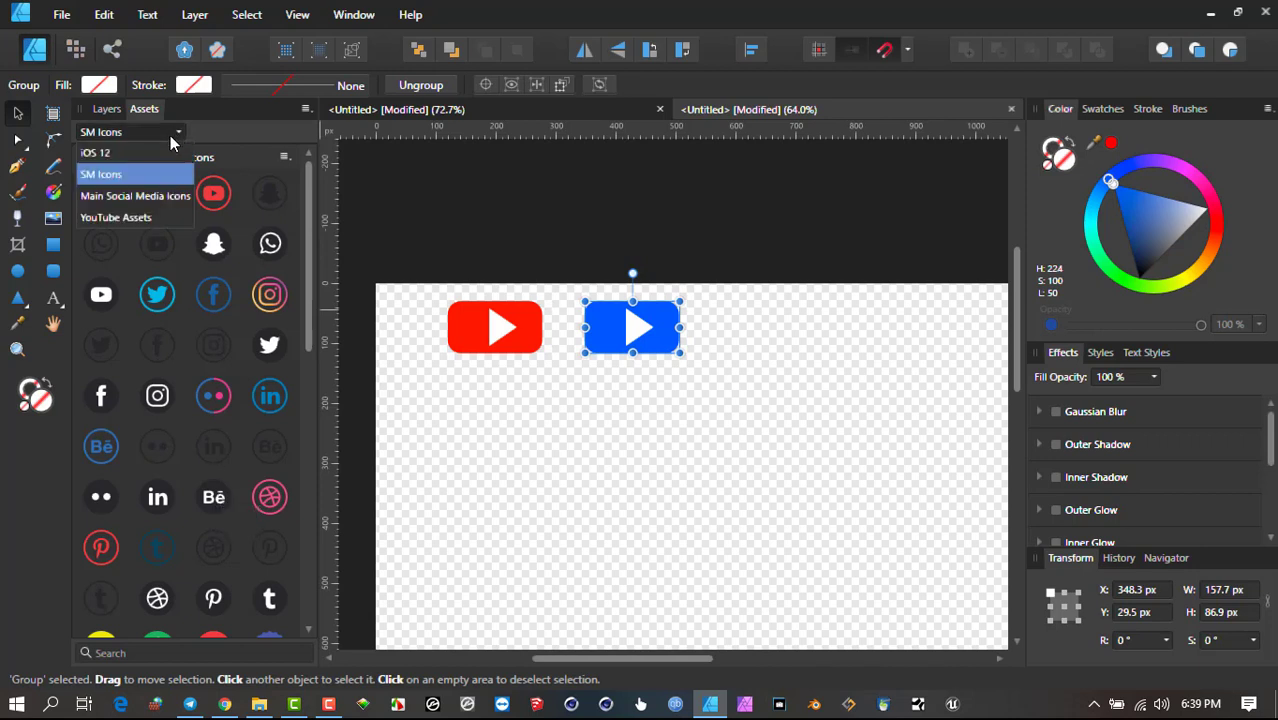
{"action": "left_click", "coordinate": [145, 217]}
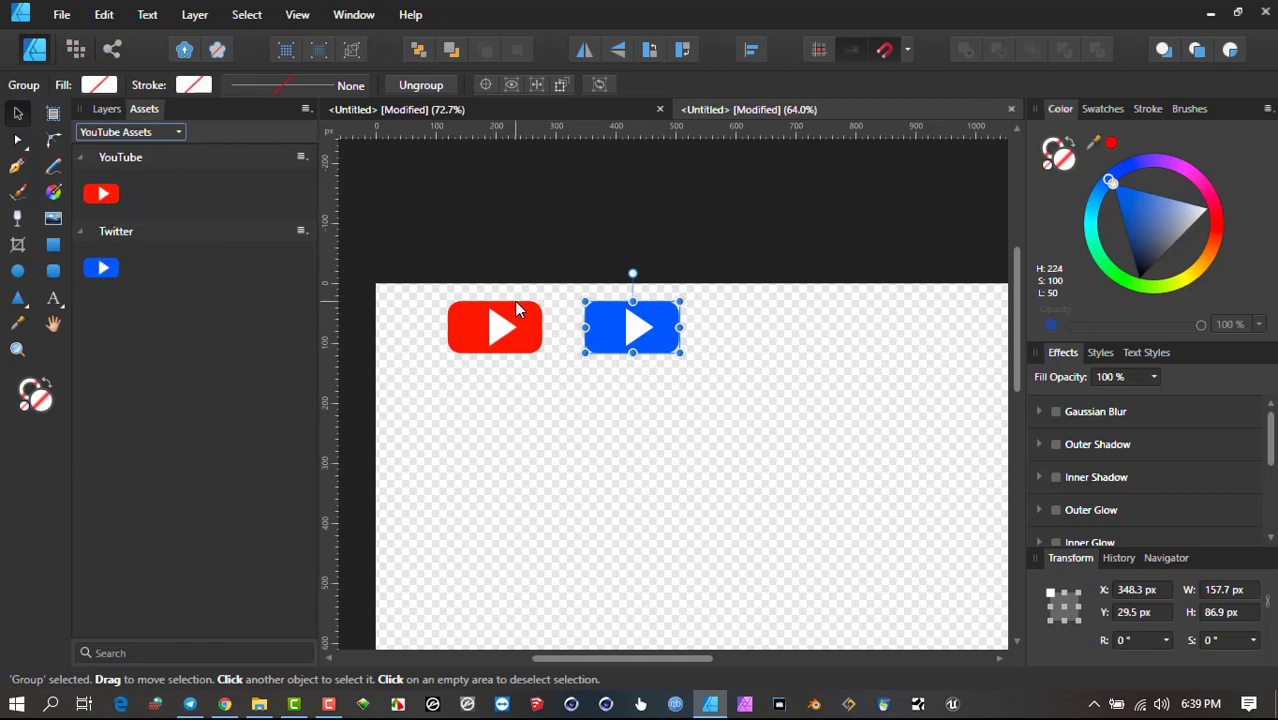
{"action": "right_click", "coordinate": [108, 194]}
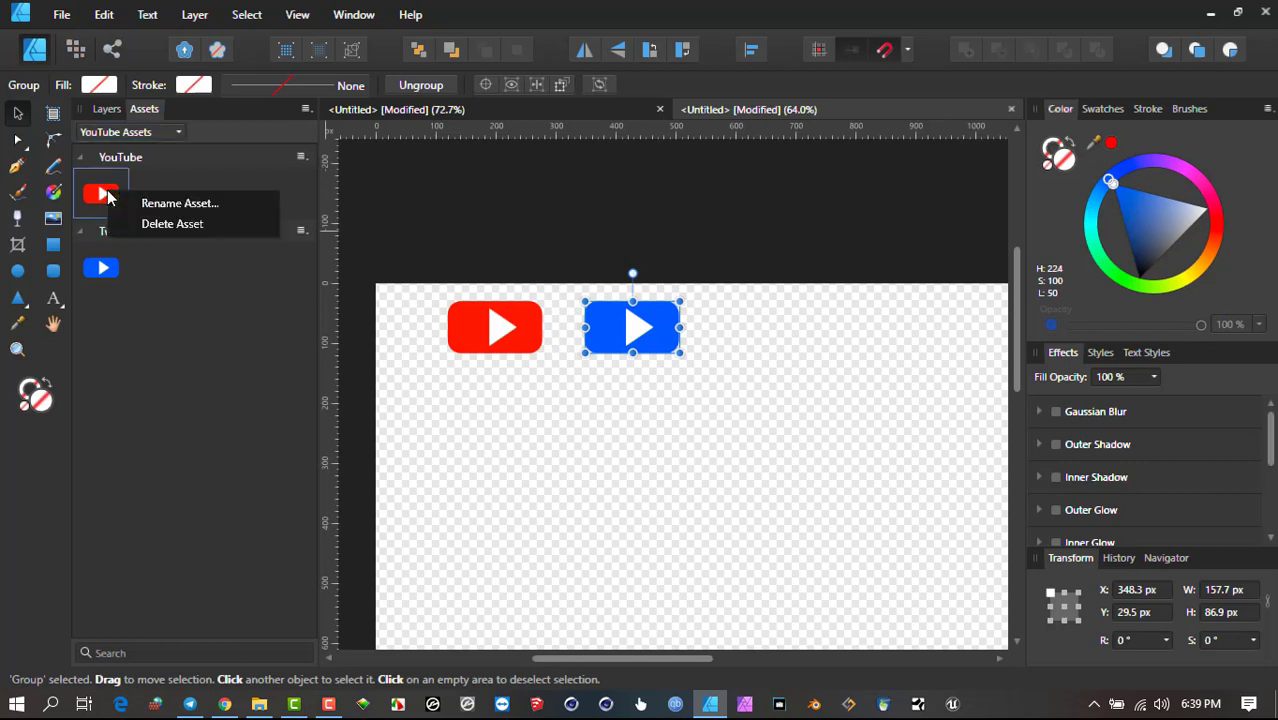
{"action": "left_click", "coordinate": [174, 203]}
{"action": "double_click", "coordinate": [640, 338]}
{"action": "type", "text": "YouTube"}
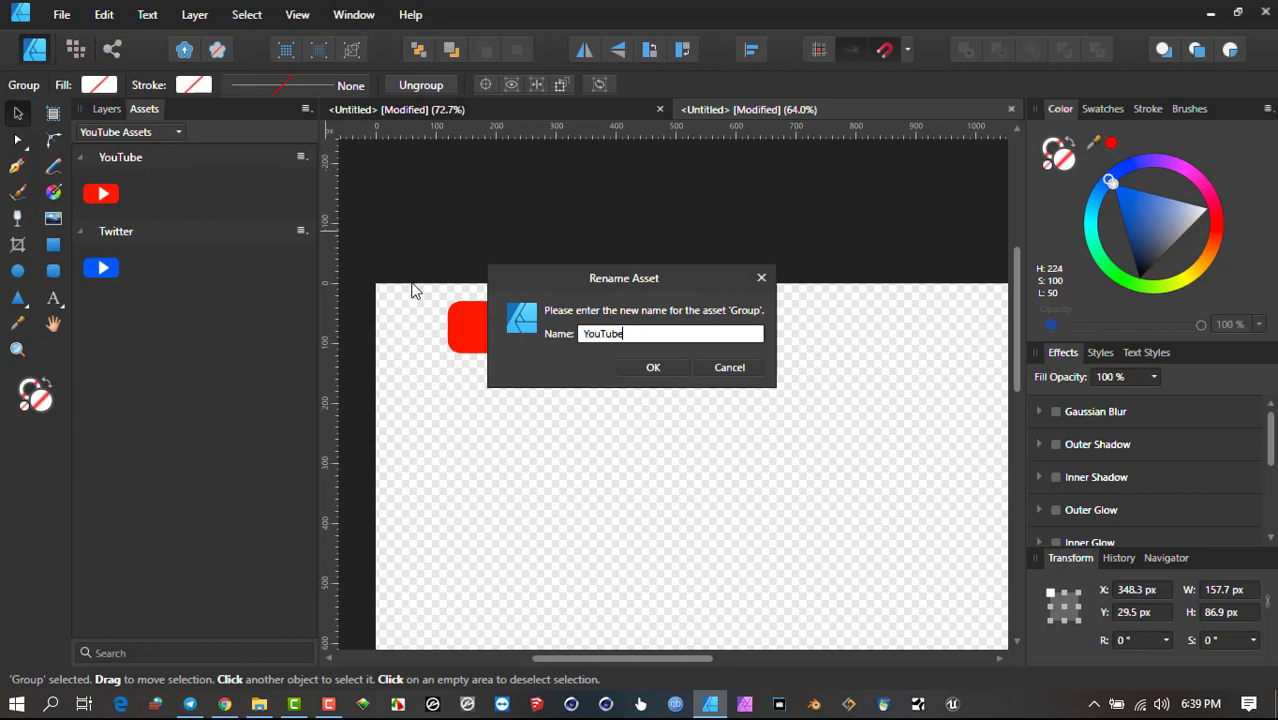
{"action": "key", "text": "Return"}
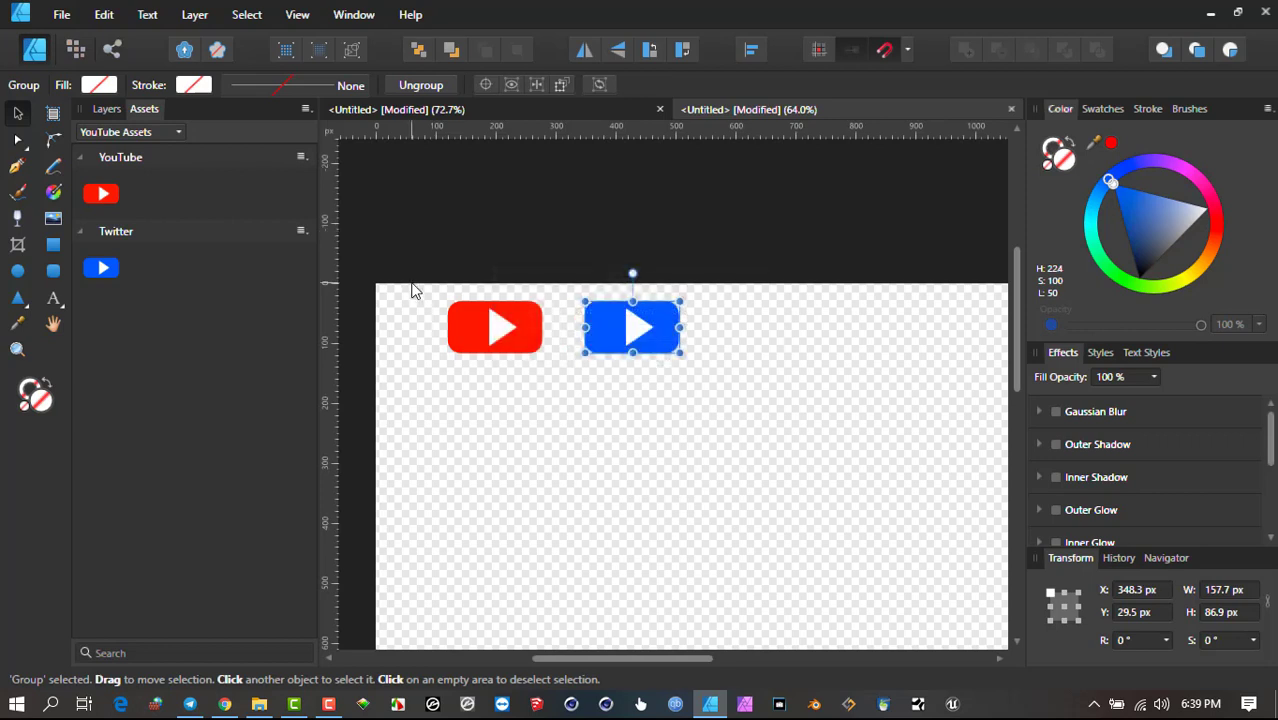
Rename the blue icon asset in the Twitter subcategory as Twitter.
{"action": "right_click", "coordinate": [102, 272]}
{"action": "left_click", "coordinate": [173, 285]}
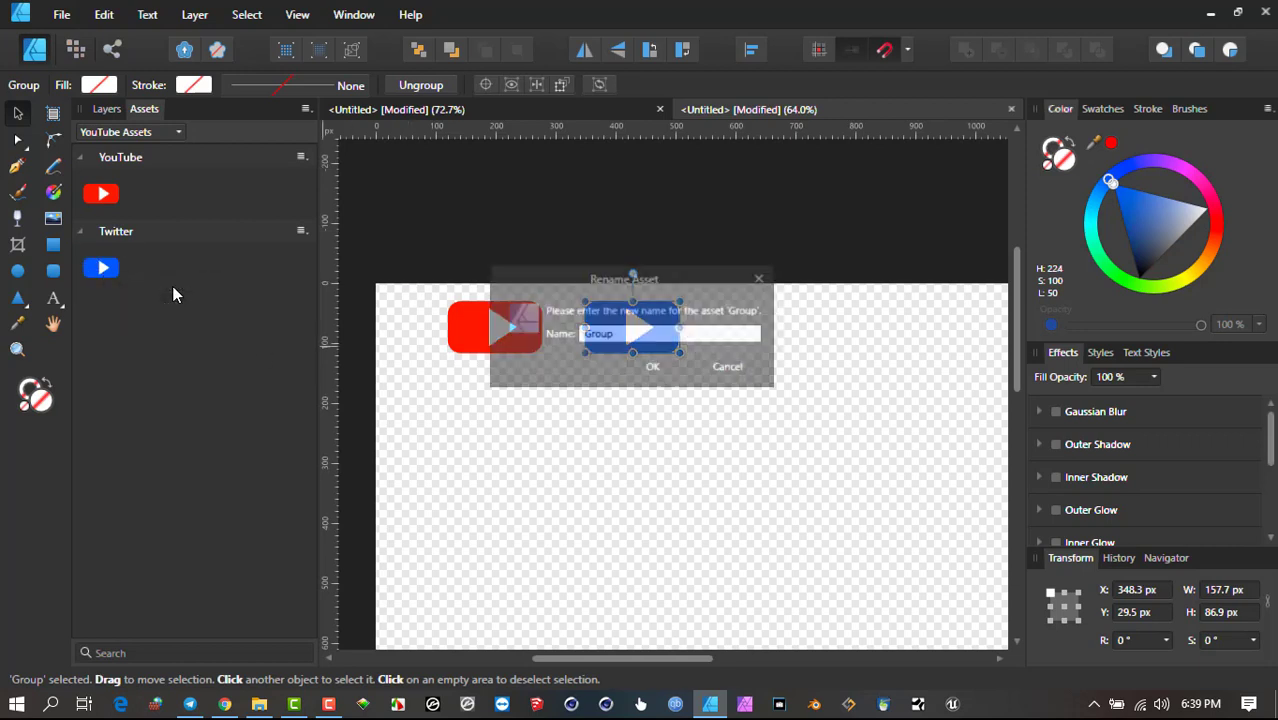
{"action": "type", "text": "Twitter"}
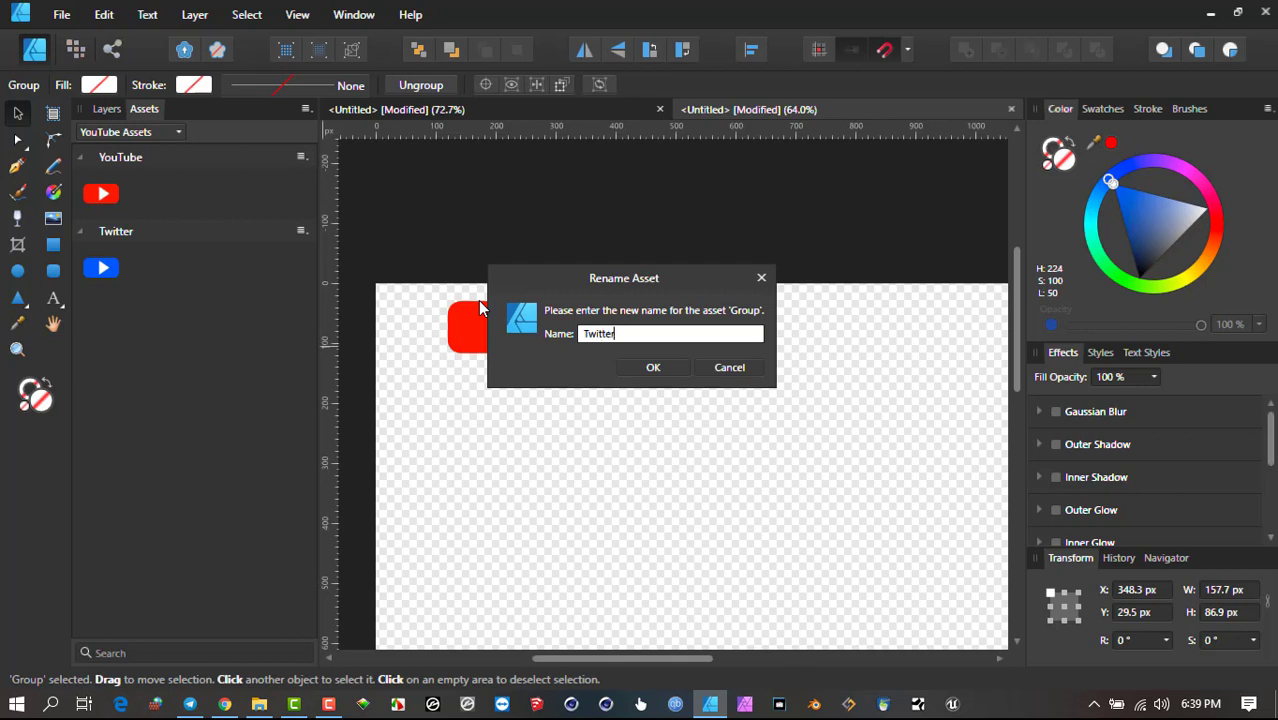
{"action": "key", "text": "Return"}
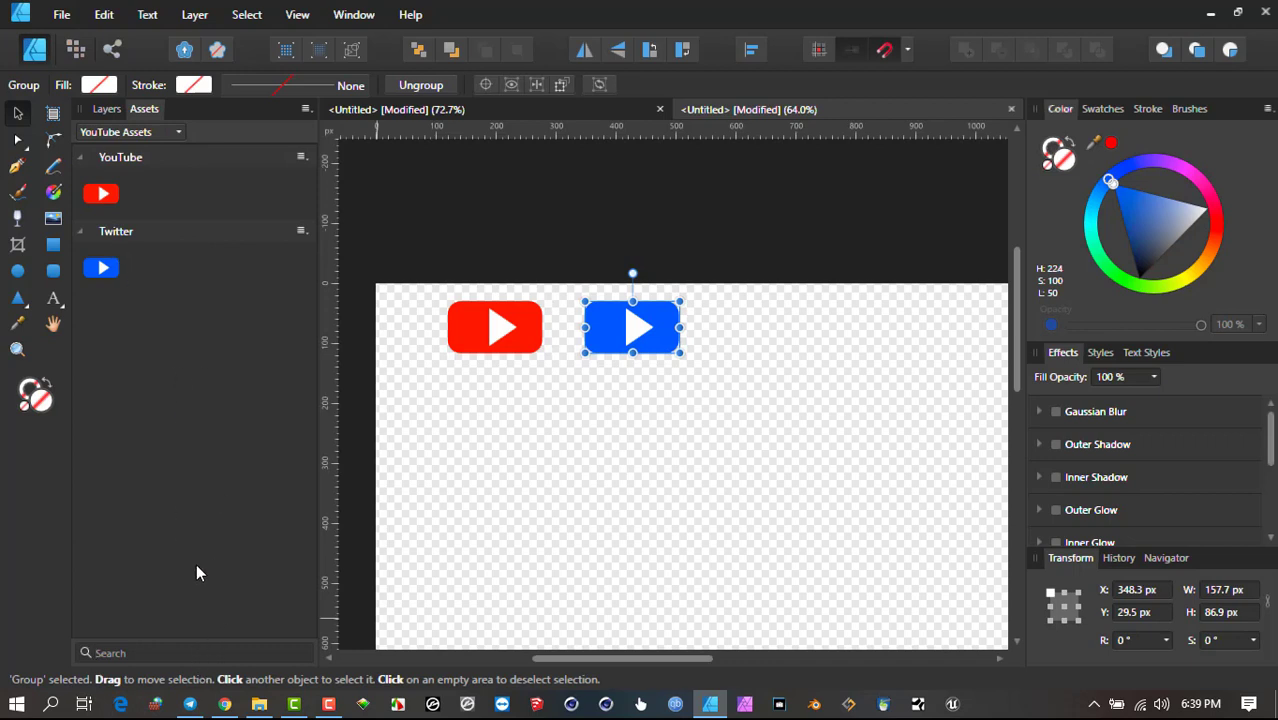
Search for "tw" in the YouTube Assets, Main Social Media Icons and SM Icons categories, and clear the search.
{"action": "type", "text": "tw"}
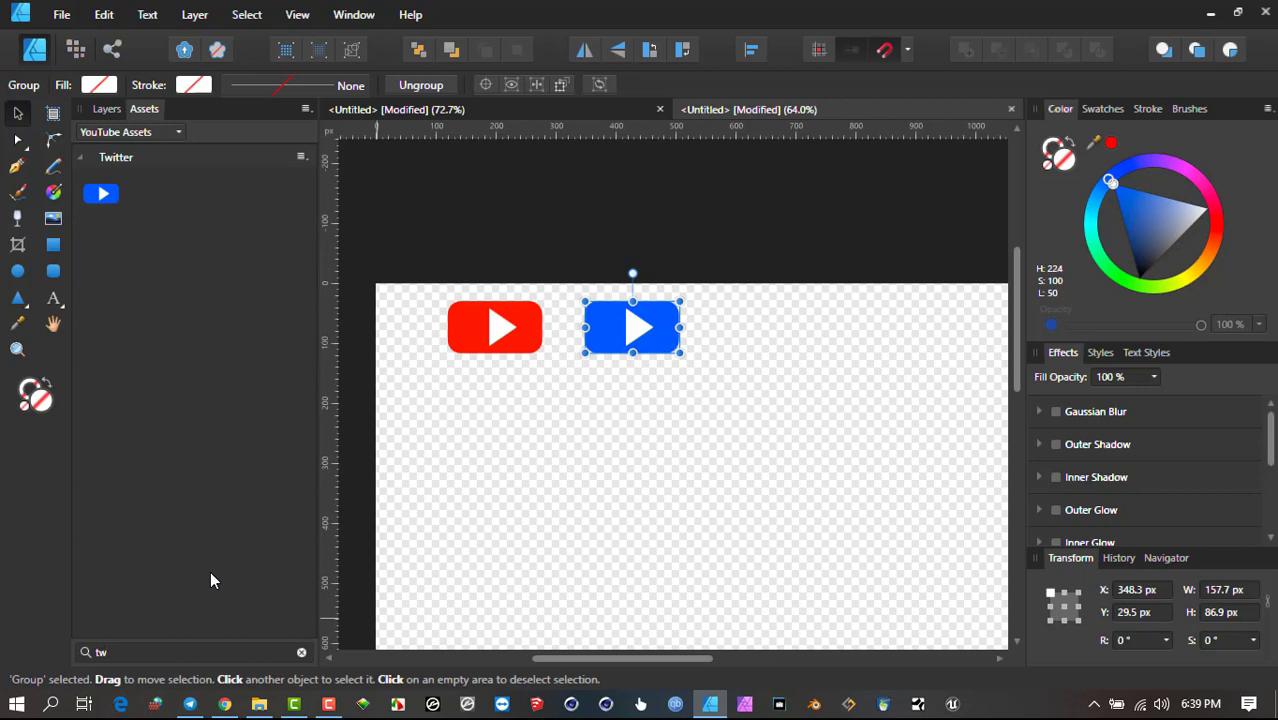
{"action": "left_click", "coordinate": [160, 132]}
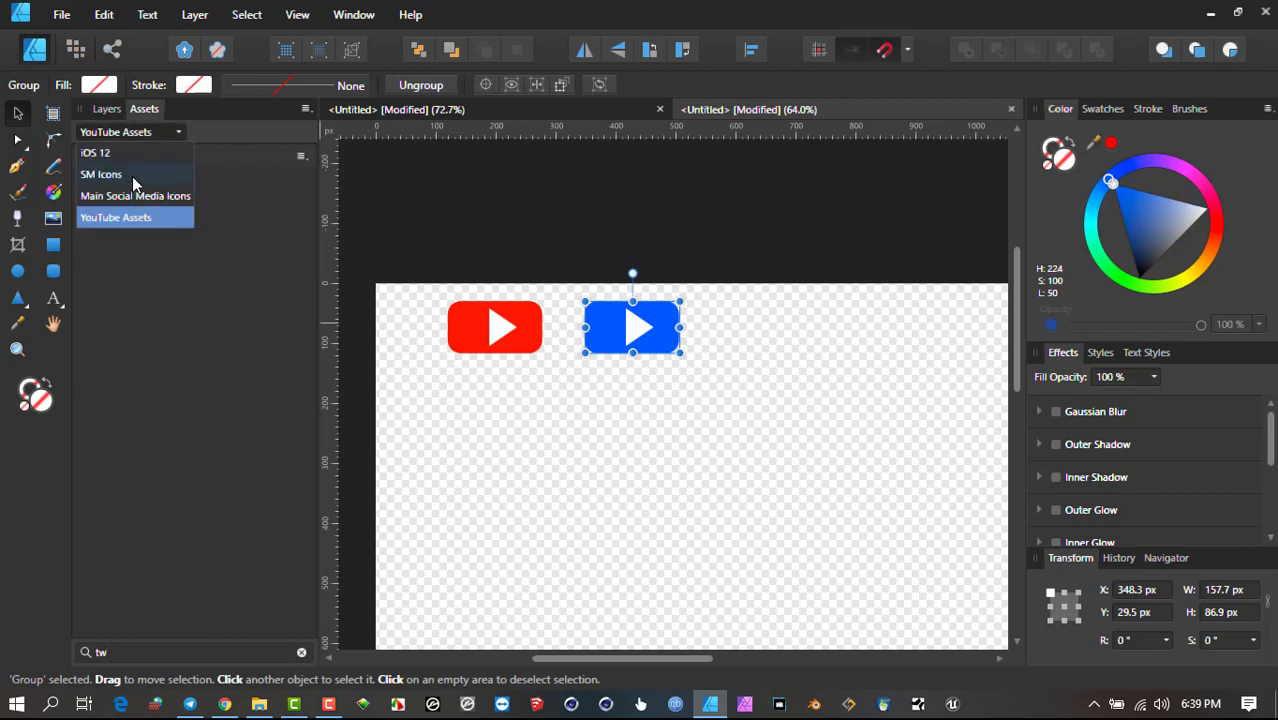
{"action": "left_click", "coordinate": [131, 196]}
{"action": "left_click", "coordinate": [156, 134]}
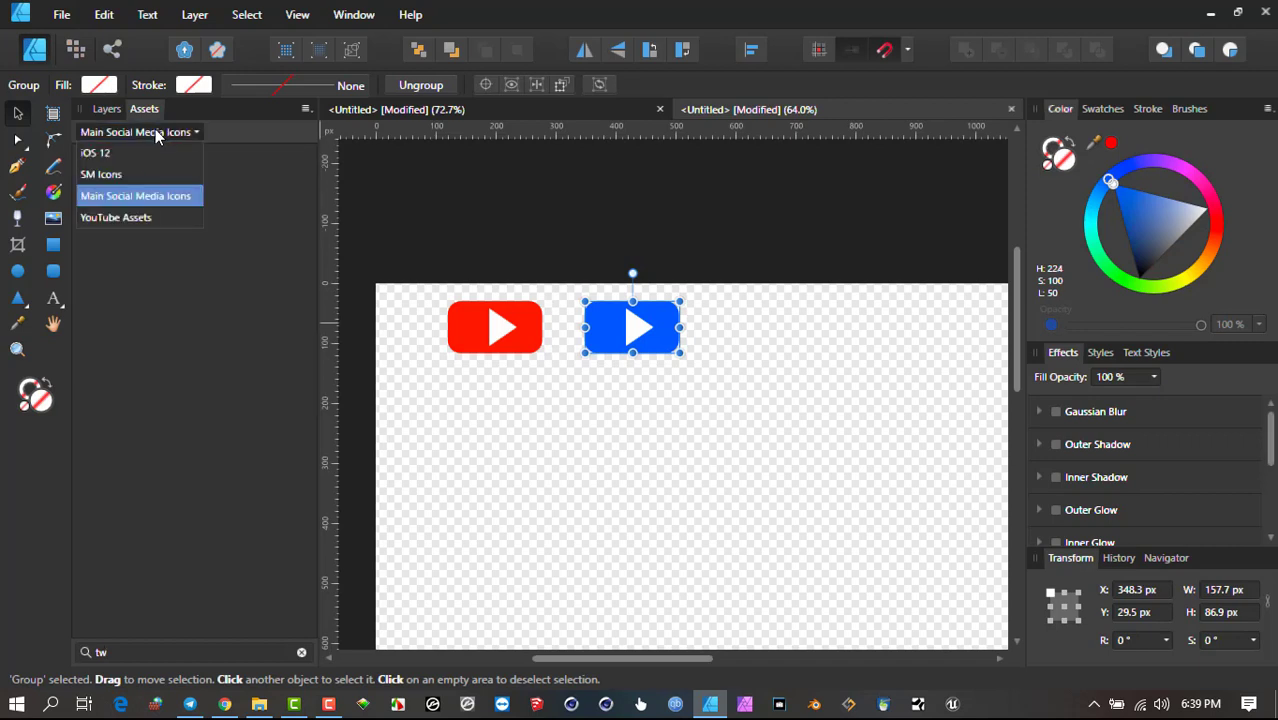
{"action": "left_click", "coordinate": [134, 175]}
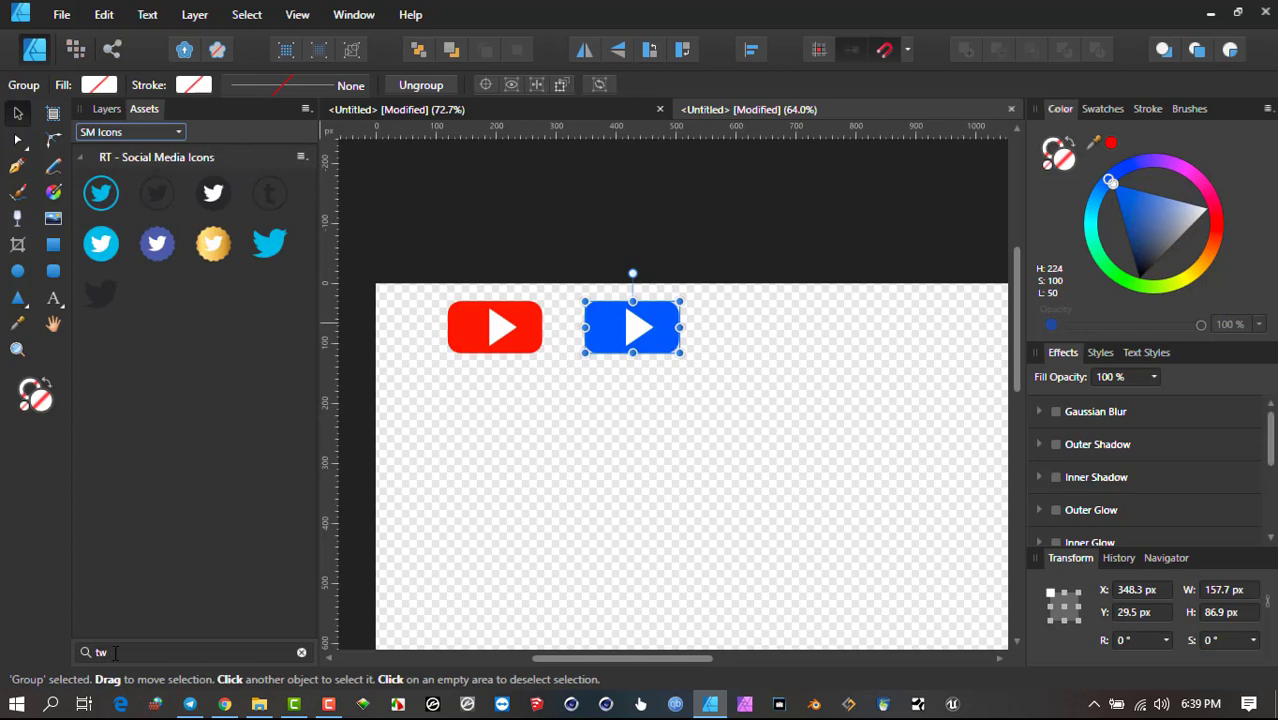
{"action": "key", "text": "BackSpace"}
{"action": "key", "text": "BackSpace"}
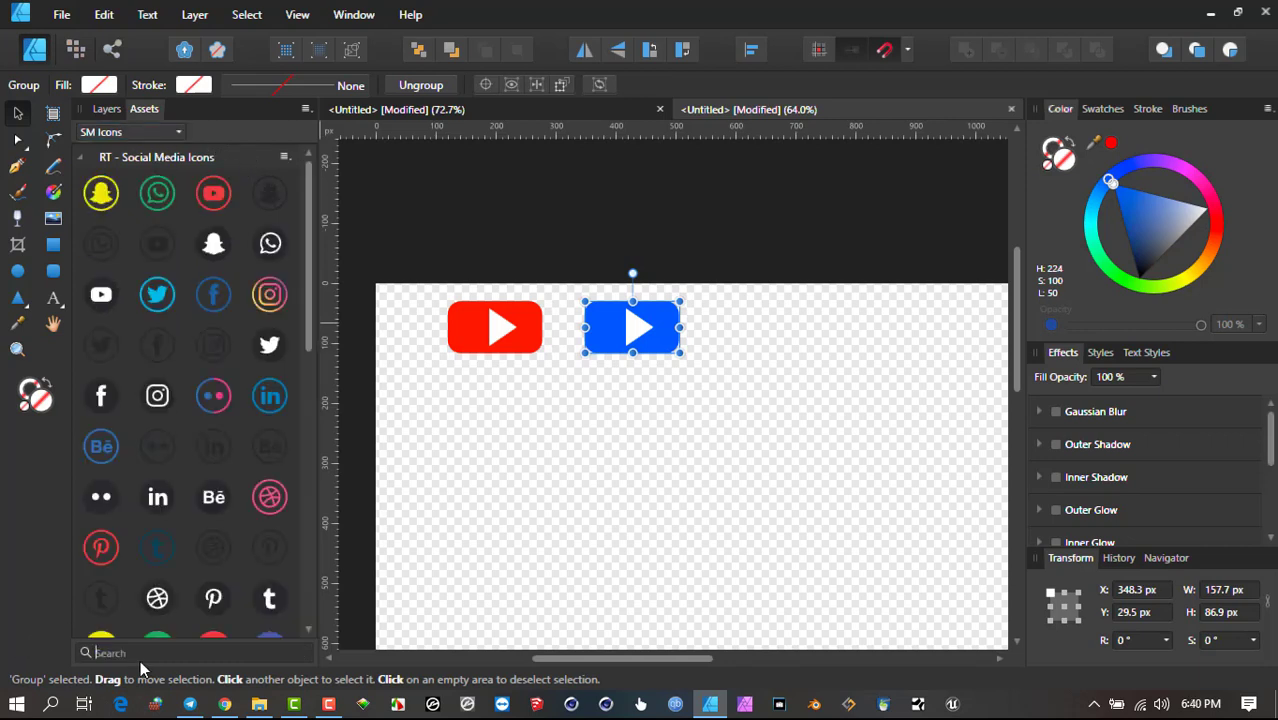
Search the SM Icons category for "you", clear the search and look through its icons.
{"action": "scroll", "coordinate": [208, 430], "scroll_direction": "down", "scroll_amount": 5}
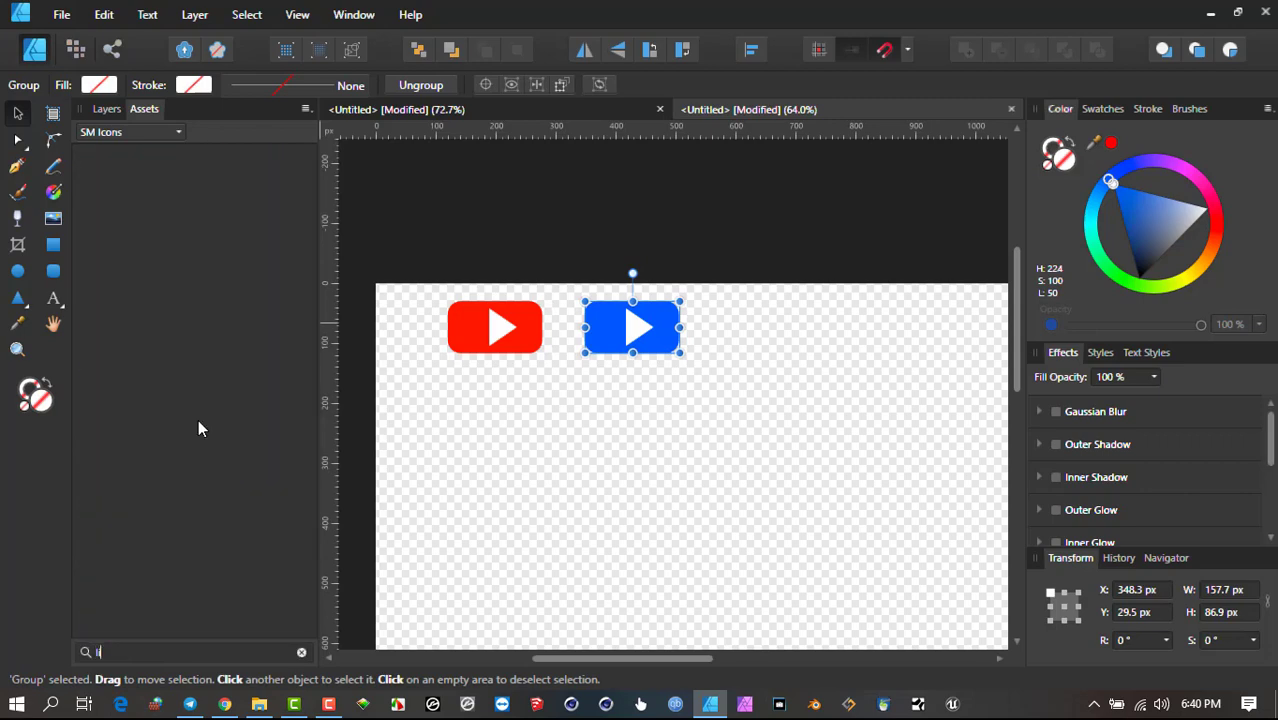
{"action": "key", "text": "BackSpace"}
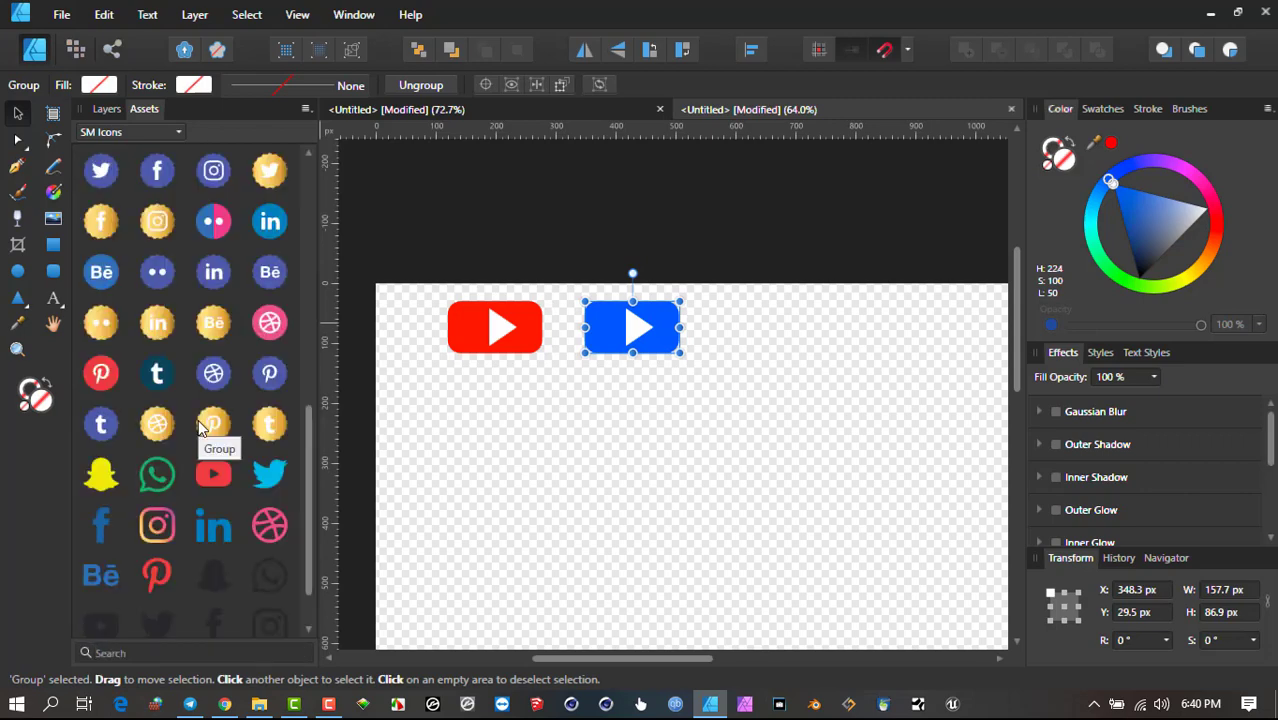
{"action": "type", "text": "you"}
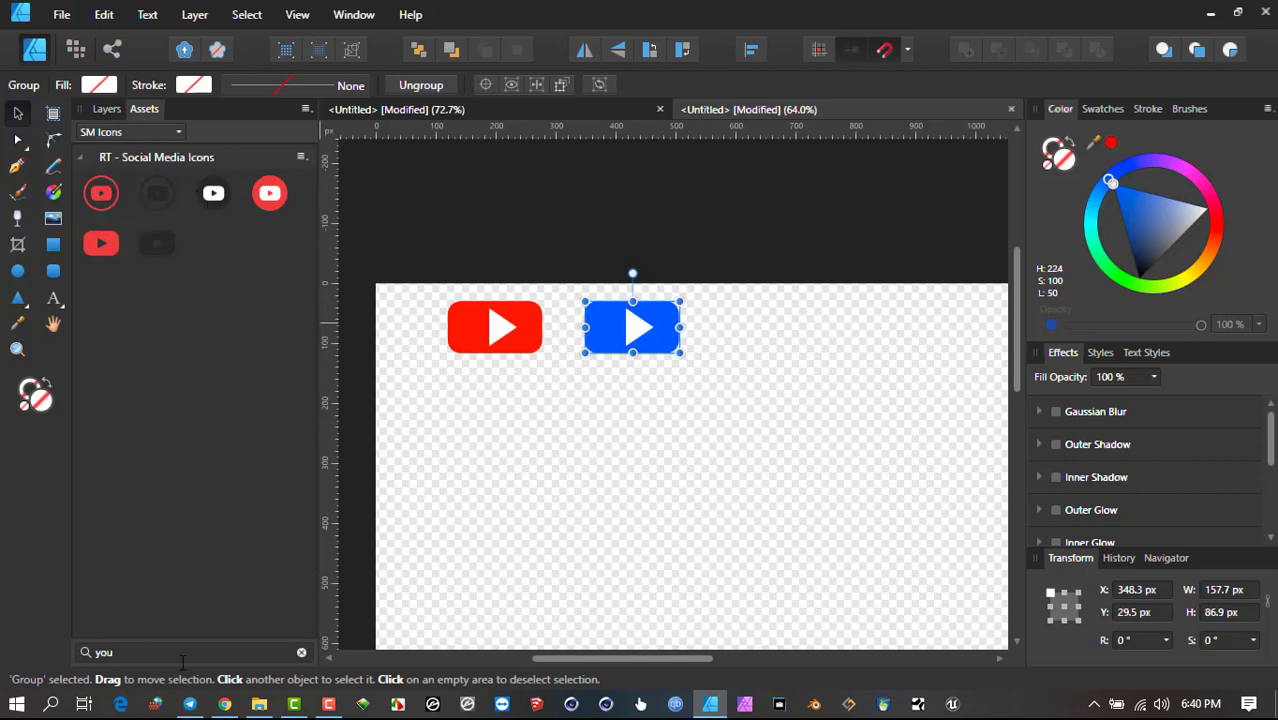
{"action": "left_click", "coordinate": [302, 652]}
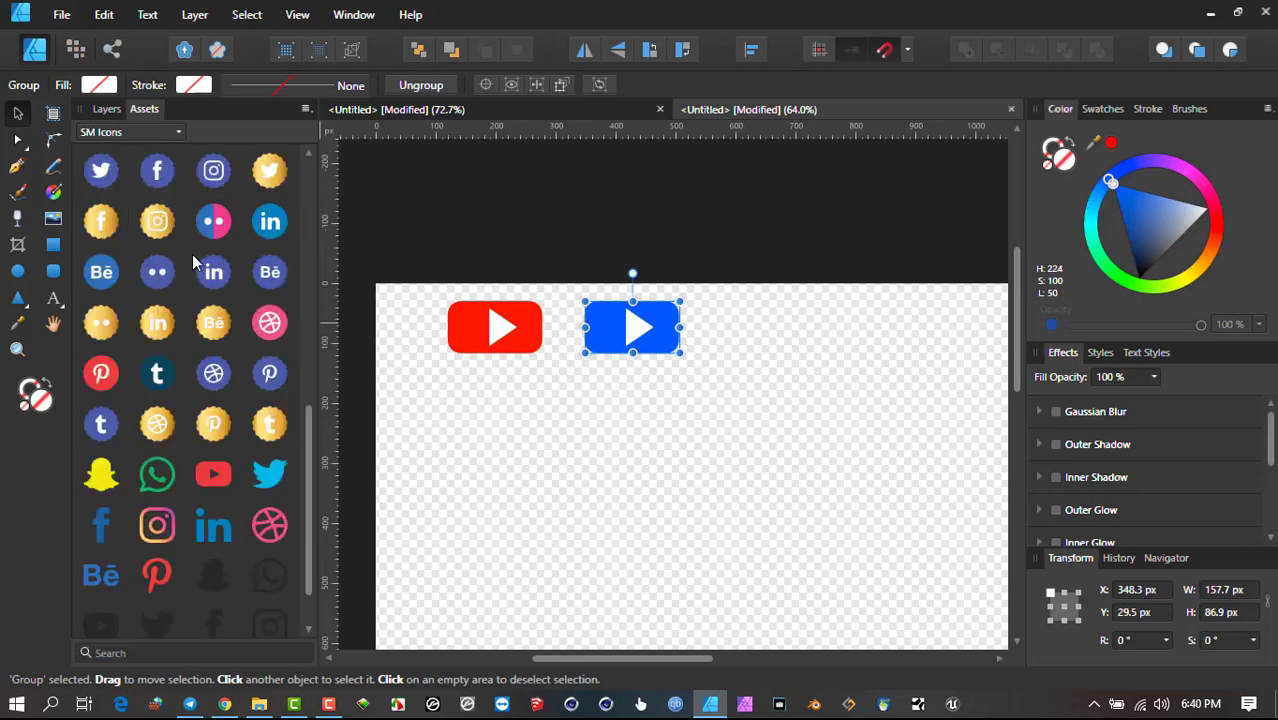
{"action": "scroll", "coordinate": [158, 274], "scroll_direction": "up", "scroll_amount": 10}
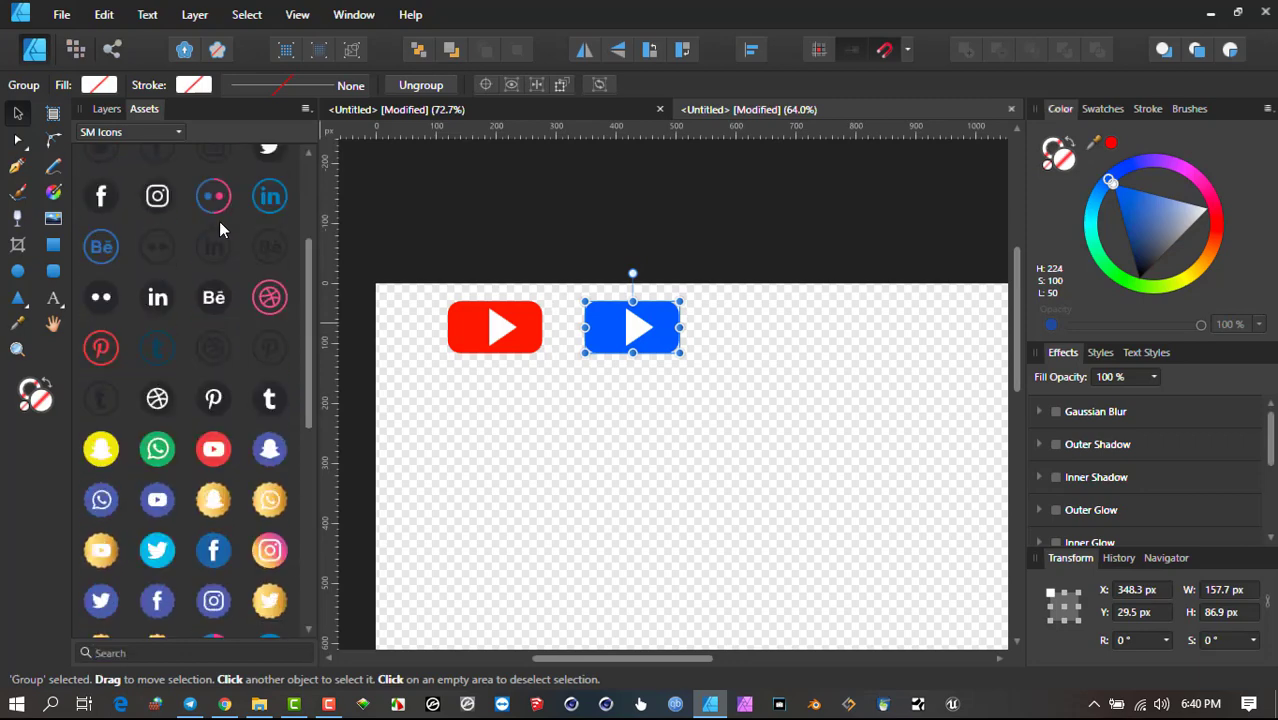
{"action": "scroll", "coordinate": [220, 229], "scroll_direction": "up", "scroll_amount": 4}
{"action": "scroll", "coordinate": [174, 412], "scroll_direction": "down", "scroll_amount": 3}
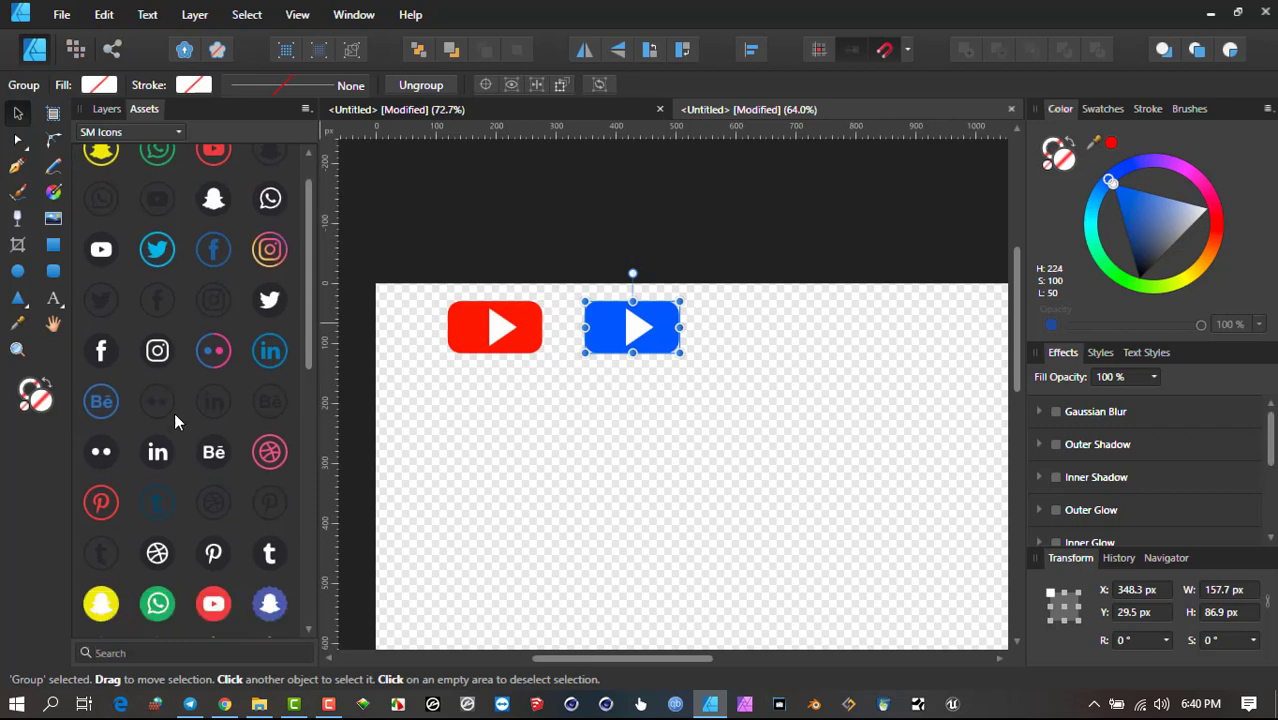
{"action": "scroll", "coordinate": [174, 270], "scroll_direction": "up", "scroll_amount": 3}
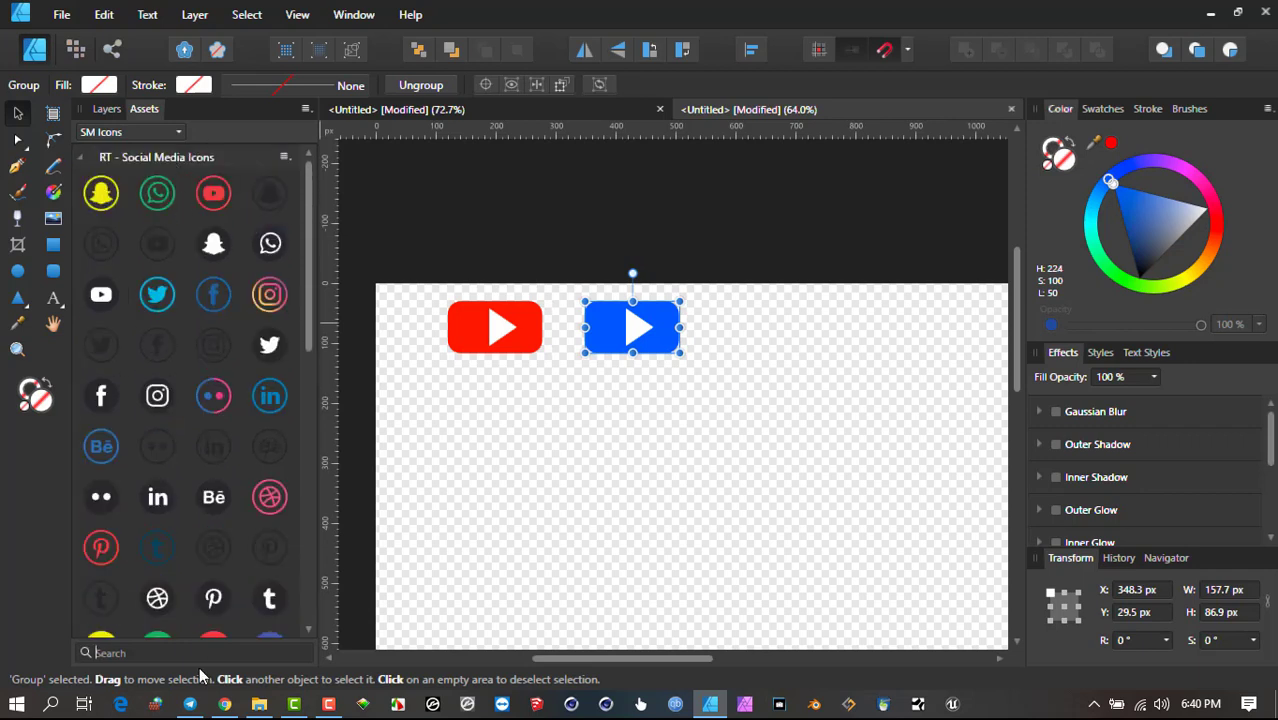
Search the SM Icons category for "what", place the round green WhatsApp icon below the blue YouTube icon and ungroup it.
{"action": "type", "text": "what"}
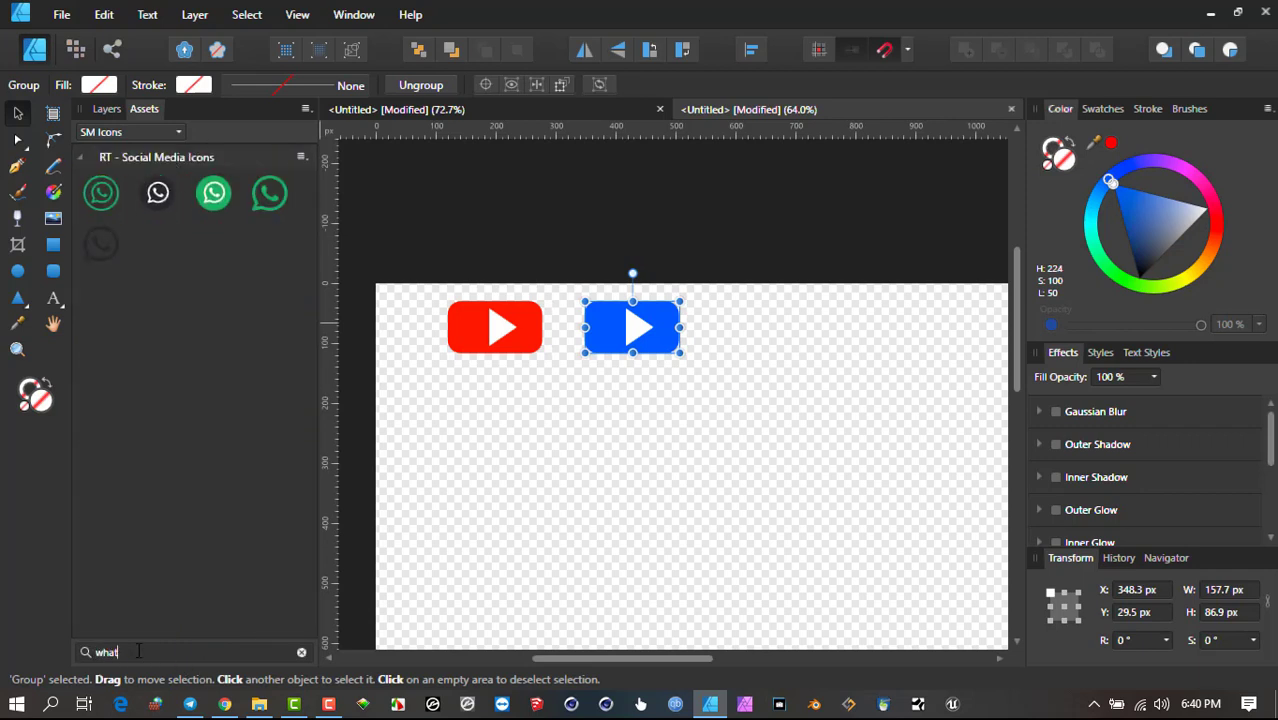
{"action": "left_click_drag", "start_coordinate": [228, 198], "coordinate": [660, 490]}
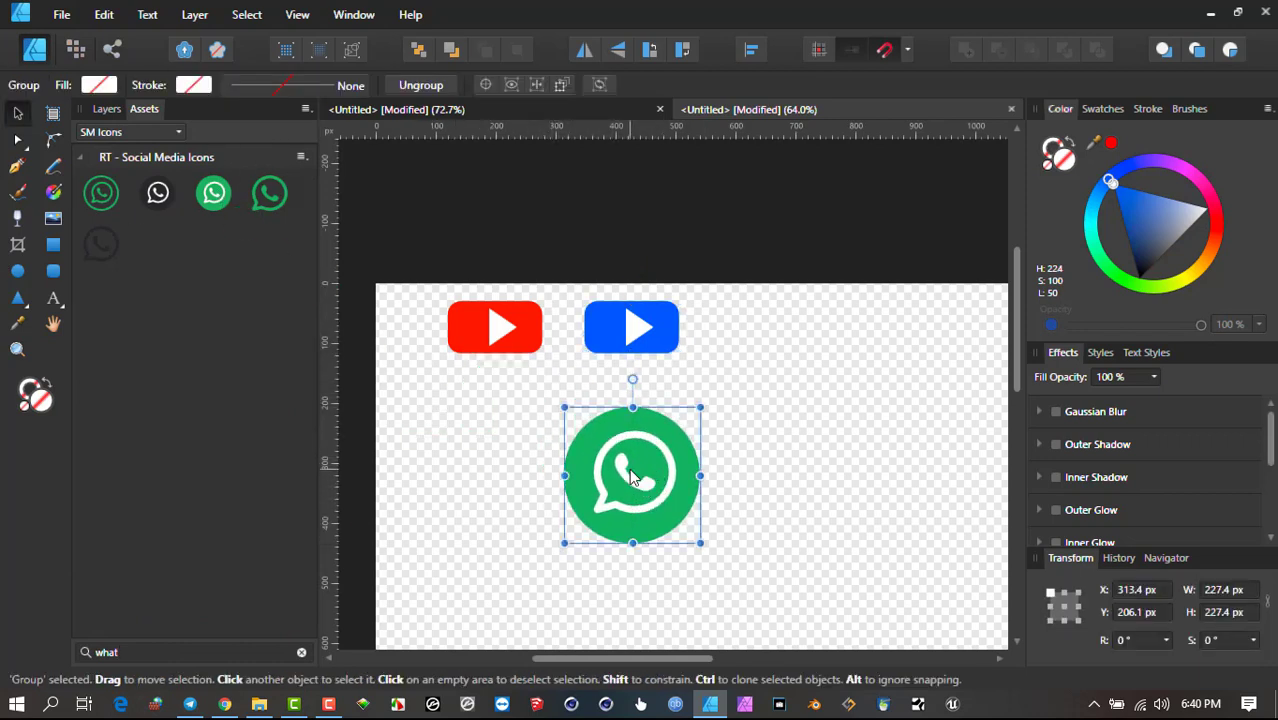
{"action": "left_click", "coordinate": [411, 85]}
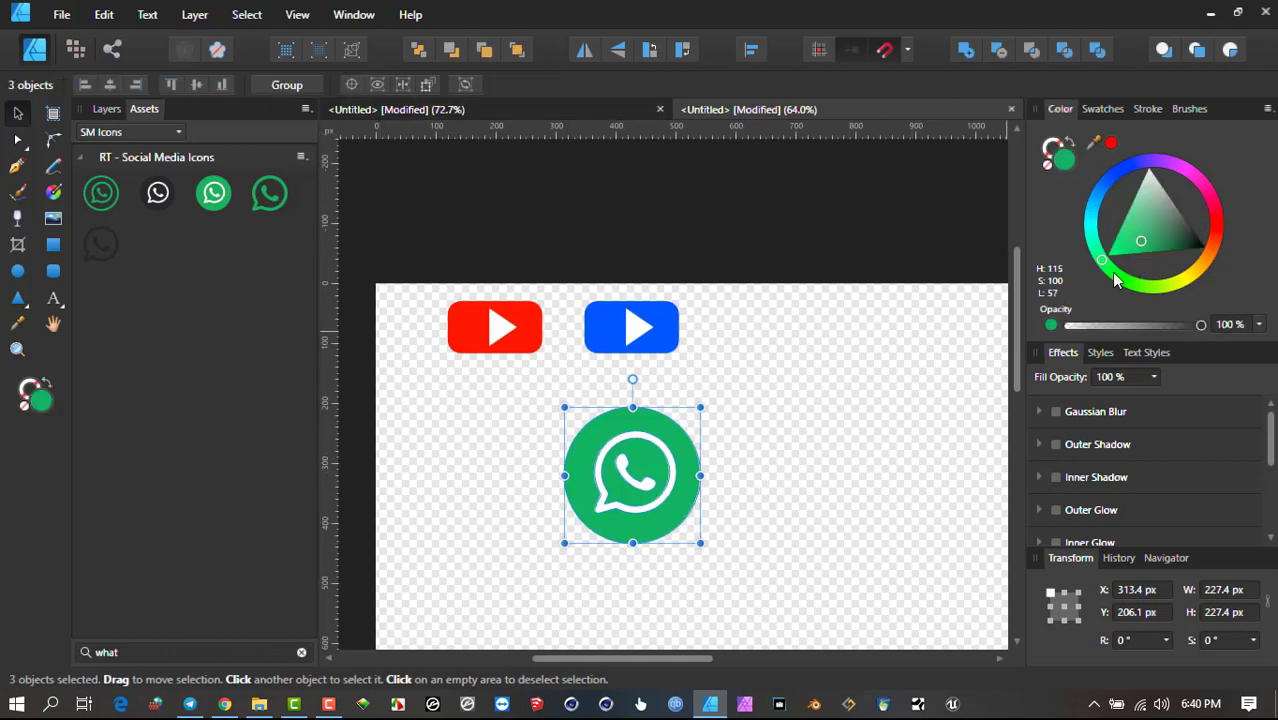
Try recolouring all parts of the WhatsApp icon blue, and its circle and speech bubble olive green, undoing each change.
{"action": "left_click", "coordinate": [1078, 192]}
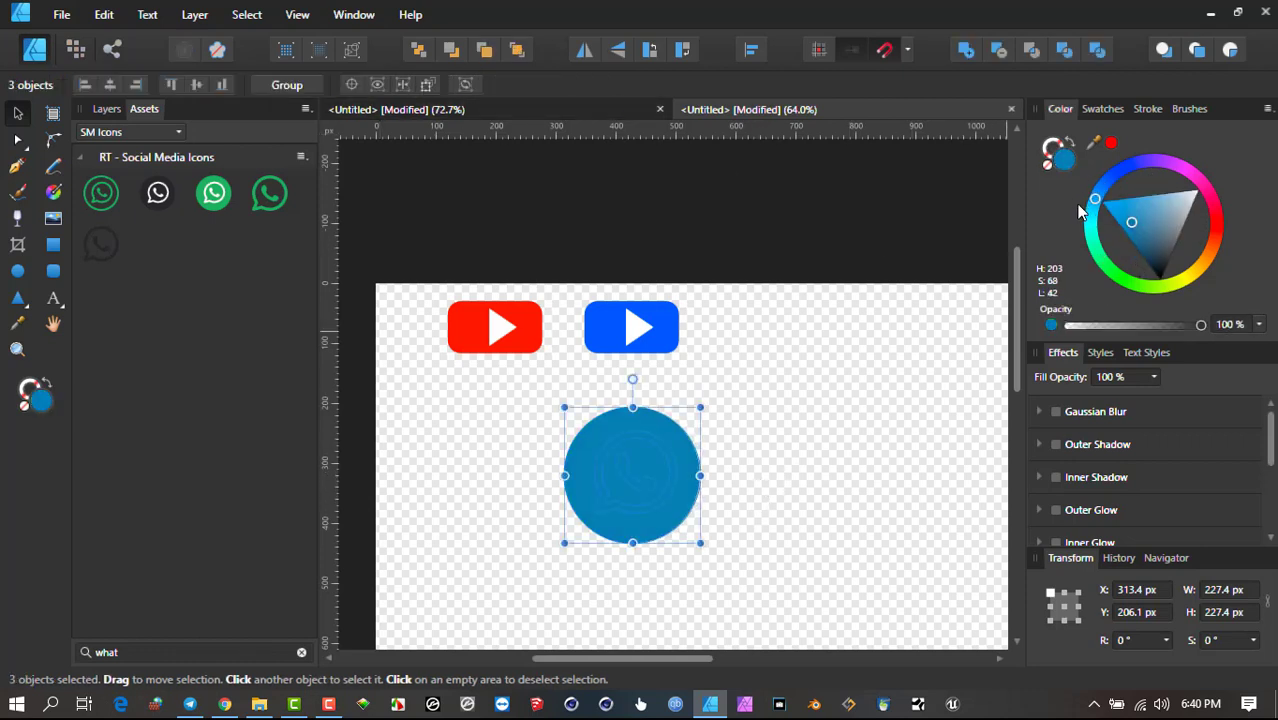
{"action": "key", "text": "ctrl+z"}
{"action": "left_click", "coordinate": [757, 451]}
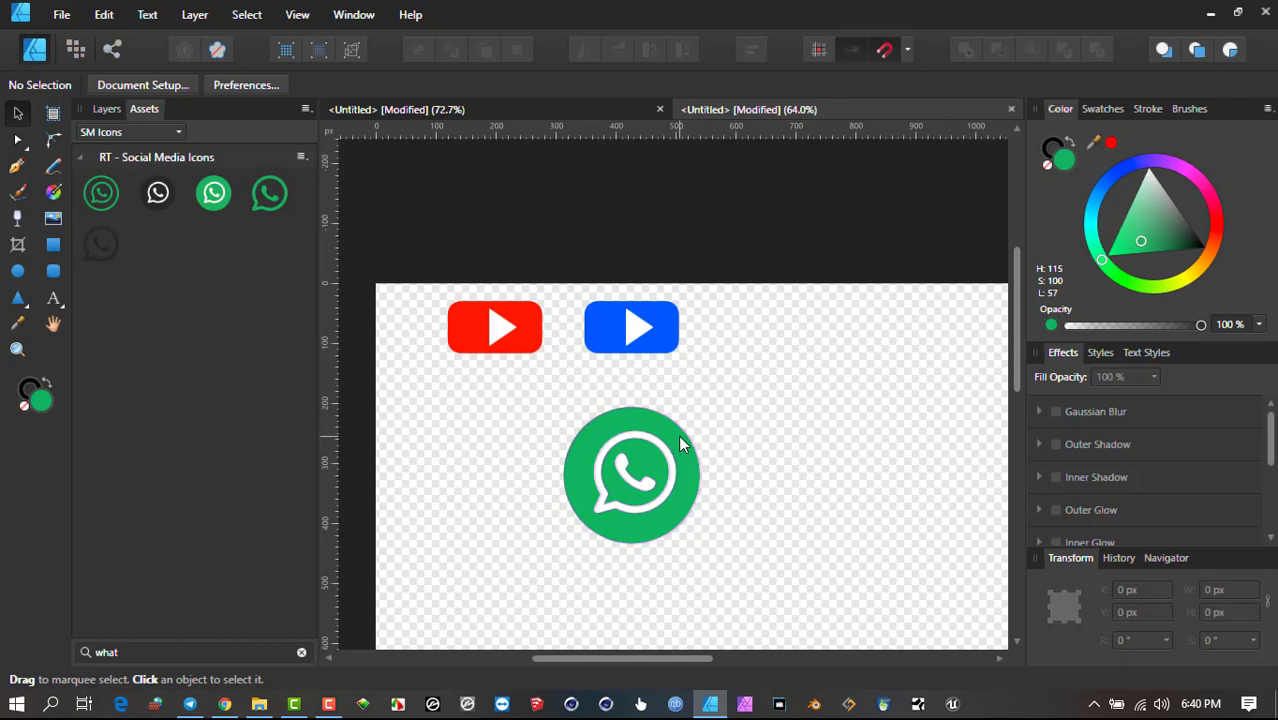
{"action": "left_click", "coordinate": [678, 435]}
{"action": "left_click", "coordinate": [646, 459], "text": "shift"}
{"action": "mouse_move", "coordinate": [1153, 280]}
{"action": "left_mouse_down"}
{"action": "mouse_move", "coordinate": [1100, 260]}
{"action": "mouse_move", "coordinate": [1092, 238]}
{"action": "mouse_move", "coordinate": [1158, 285]}
{"action": "left_mouse_up"}
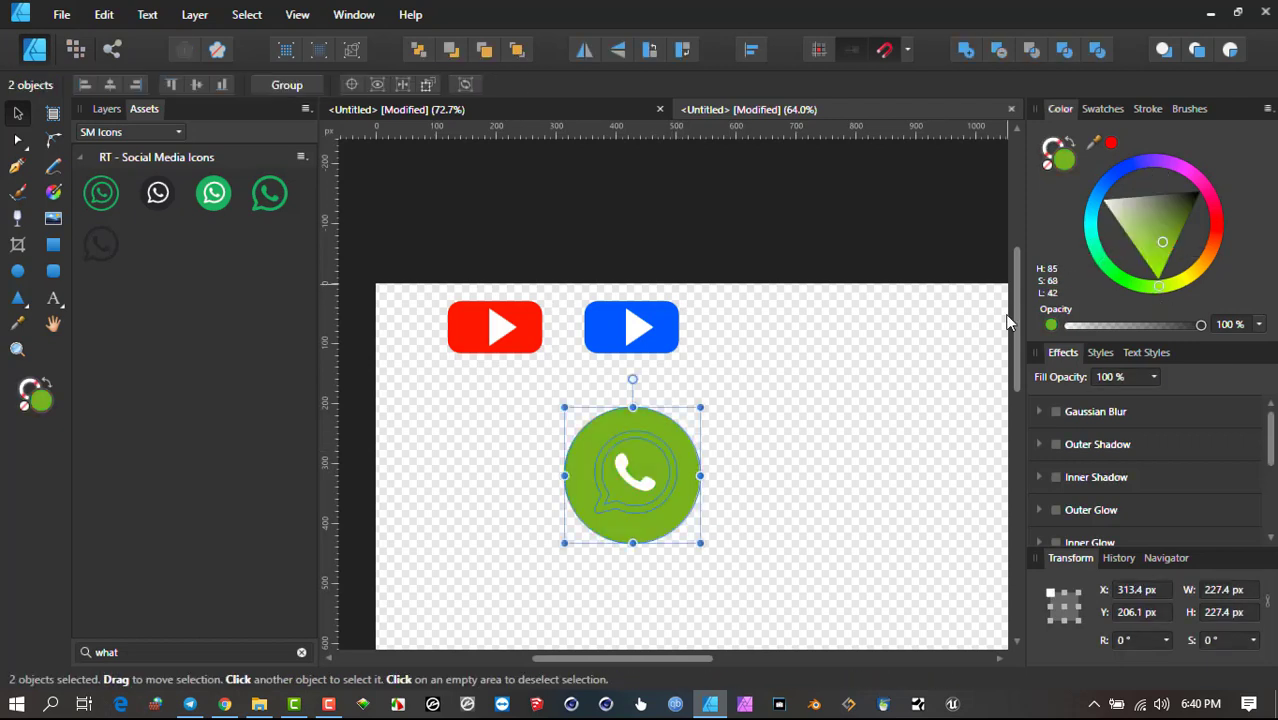
{"action": "key", "text": "ctrl+z"}
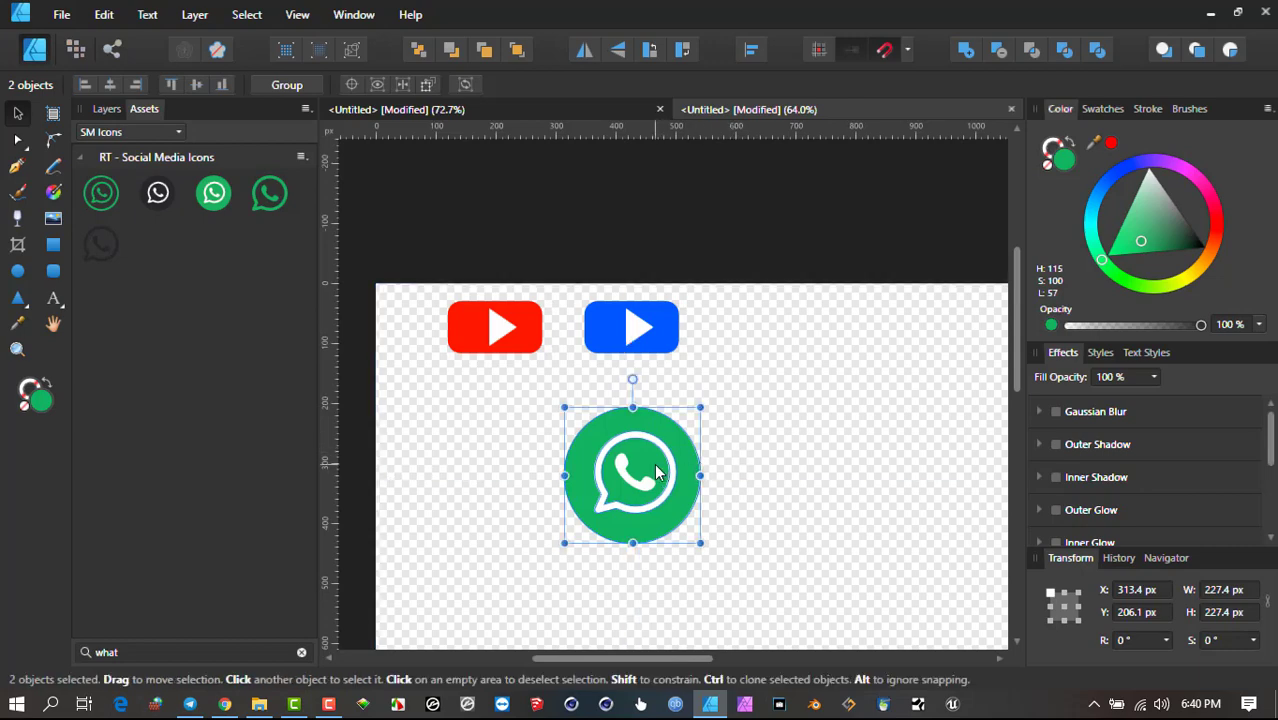
{"action": "key", "text": "ctrl+z"}
{"action": "key", "text": "ctrl+z"}
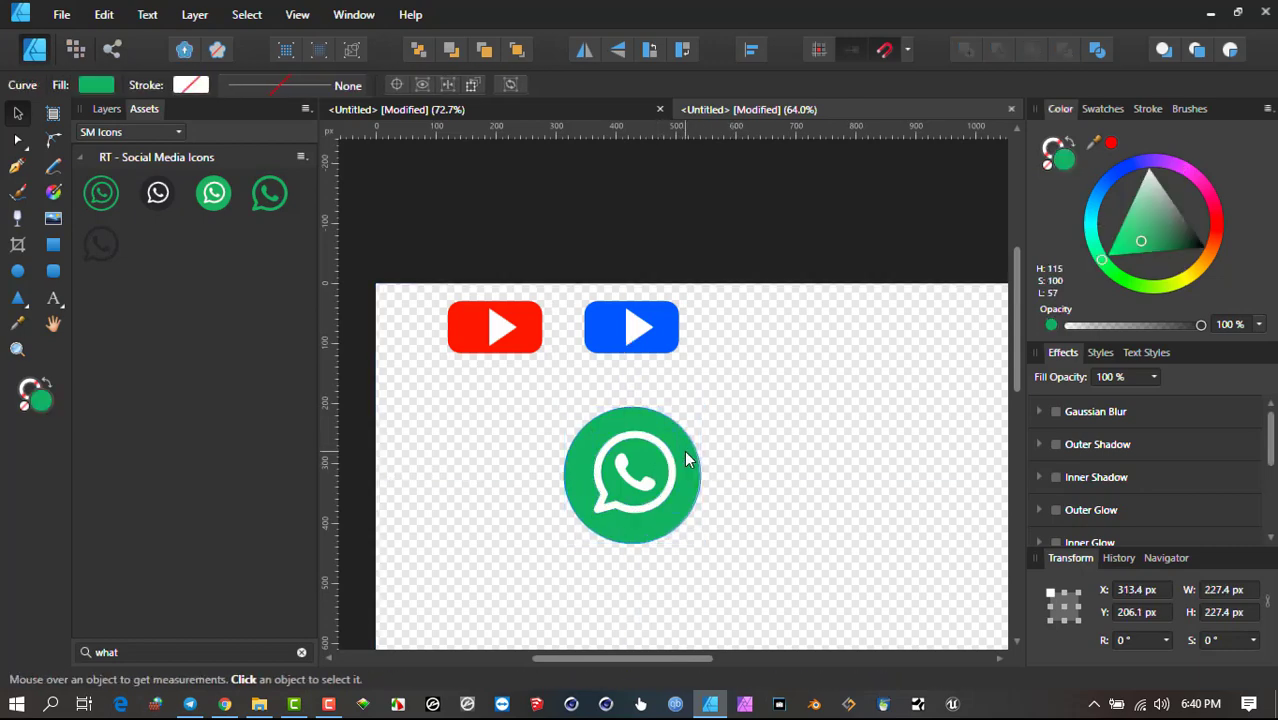
Change only the WhatsApp icon's background circle to a blue fill (H 216, S 68, L 42) and deselect it.
{"action": "left_click", "coordinate": [684, 450]}
{"action": "scroll", "coordinate": [684, 450], "scroll_direction": "up", "scroll_amount": 3}
{"action": "key", "text": "ctrl+shift+z"}
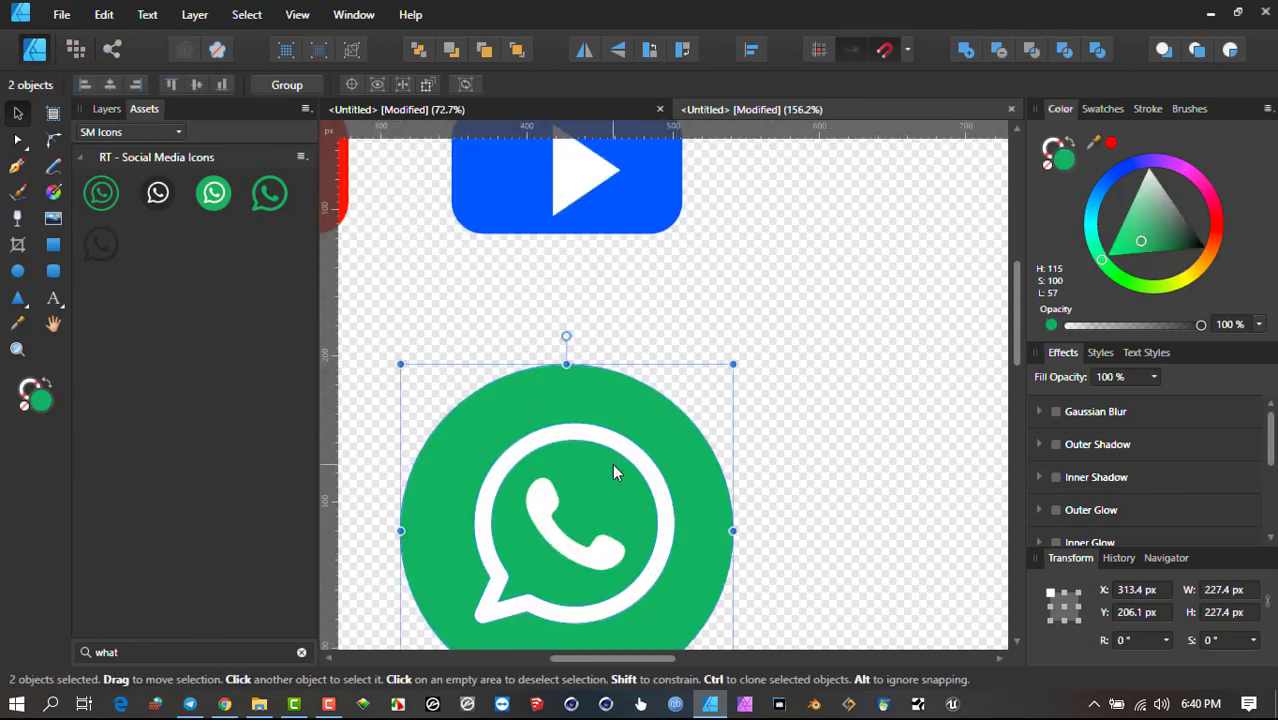
{"action": "key", "text": "ctrl+z"}
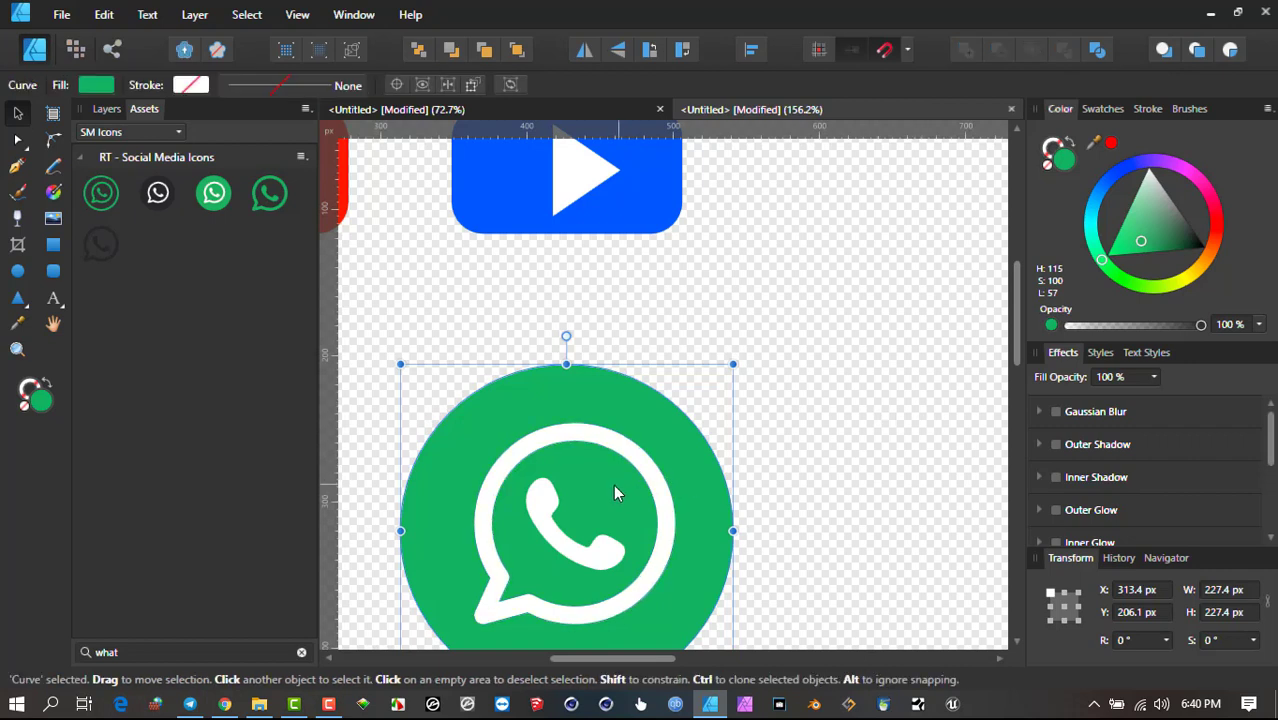
{"action": "left_click", "coordinate": [603, 483]}
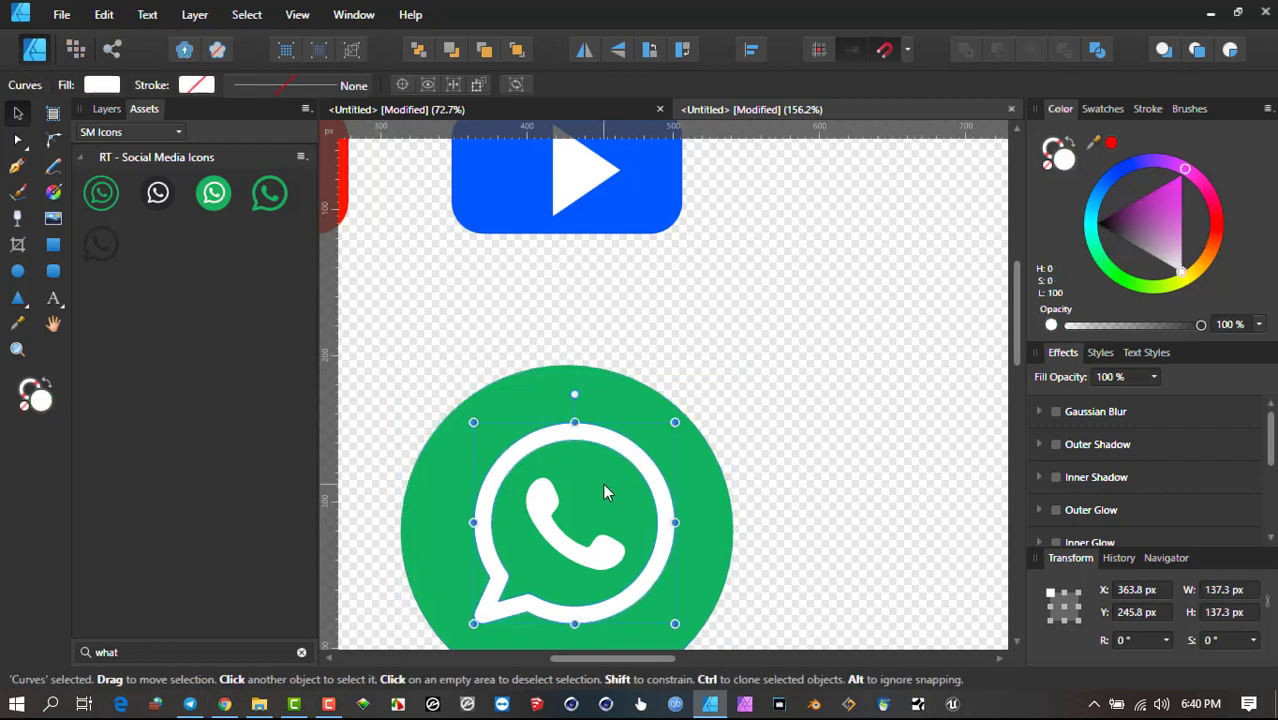
{"action": "left_click", "coordinate": [627, 396]}
{"action": "mouse_move", "coordinate": [1100, 200]}
{"action": "left_mouse_down"}
{"action": "mouse_move", "coordinate": [1115, 172]}
{"action": "mouse_move", "coordinate": [1151, 159]}
{"action": "mouse_move", "coordinate": [1049, 197]}
{"action": "left_mouse_up"}
{"action": "scroll", "coordinate": [610, 351], "scroll_direction": "down", "scroll_amount": 3}
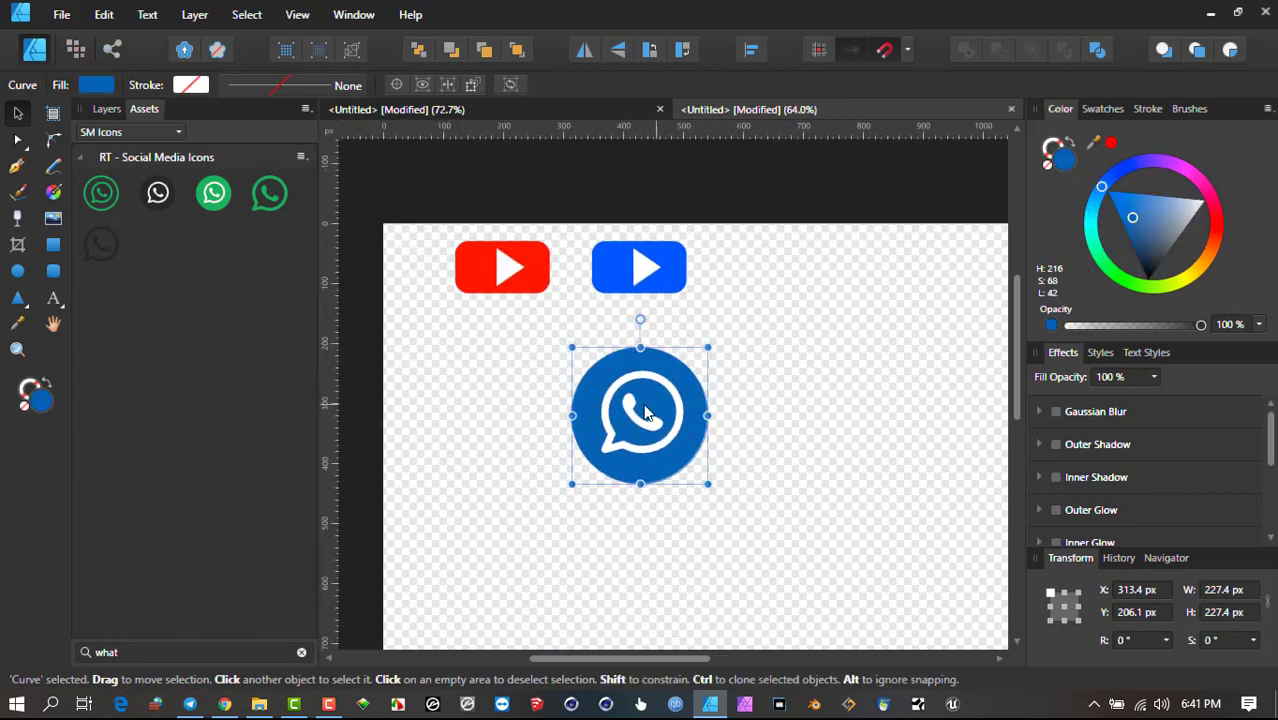
{"action": "scroll", "coordinate": [645, 412], "scroll_direction": "up", "scroll_amount": 4}
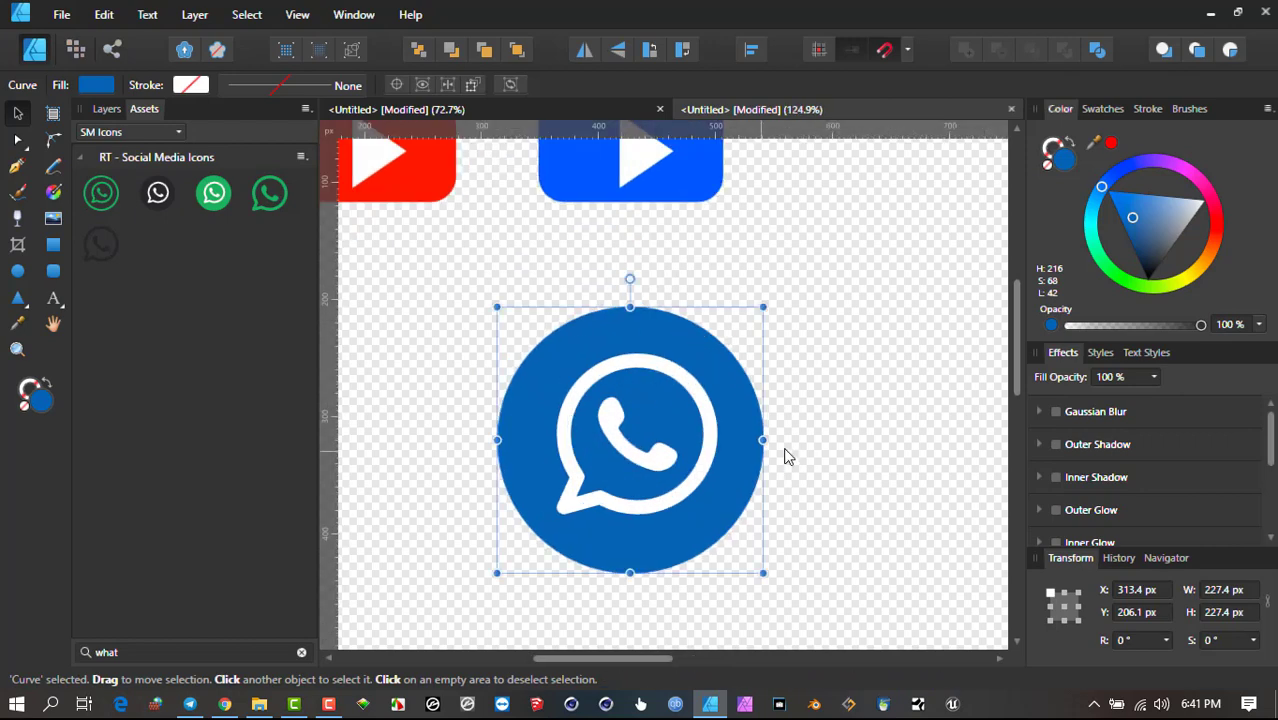
{"action": "left_click", "coordinate": [814, 406]}
Select all parts of the blue WhatsApp icon and view the options of the RT - Social Media Icons subcategory.
{"action": "scroll", "coordinate": [712, 418], "scroll_direction": "down", "scroll_amount": 3}
{"action": "left_click_drag", "start_coordinate": [586, 354], "coordinate": [765, 516]}
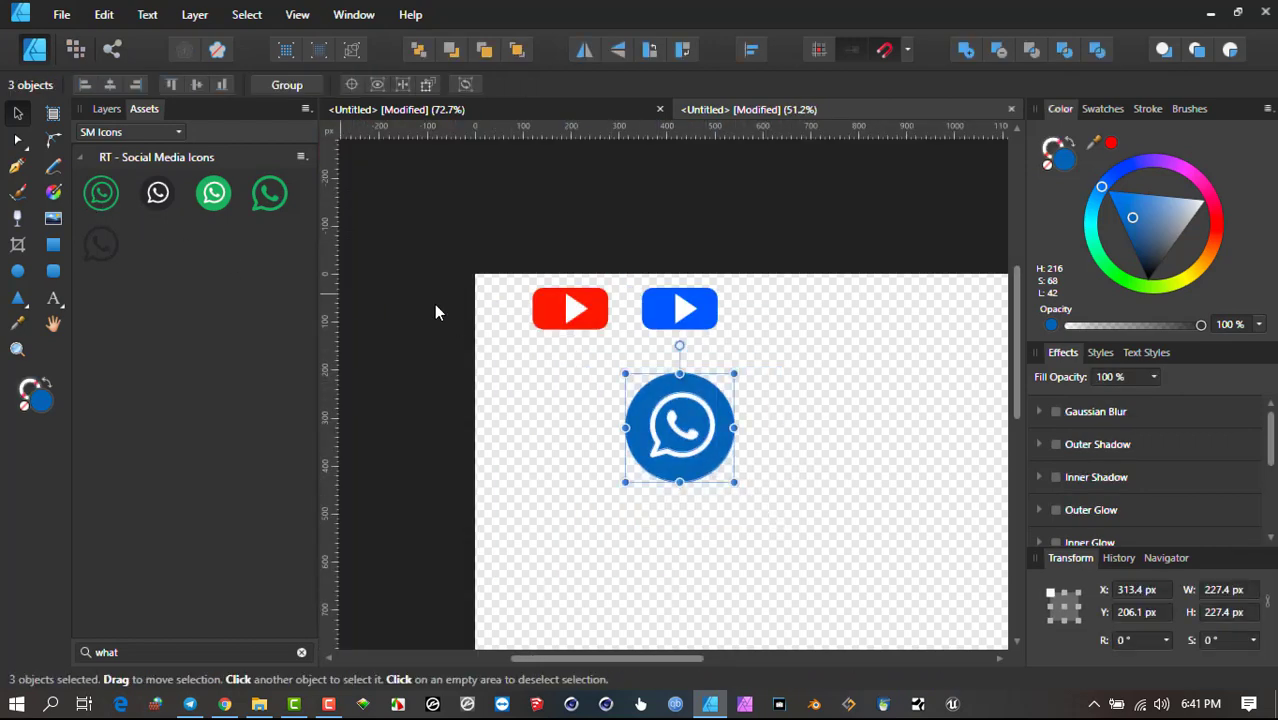
{"action": "left_click", "coordinate": [302, 157]}
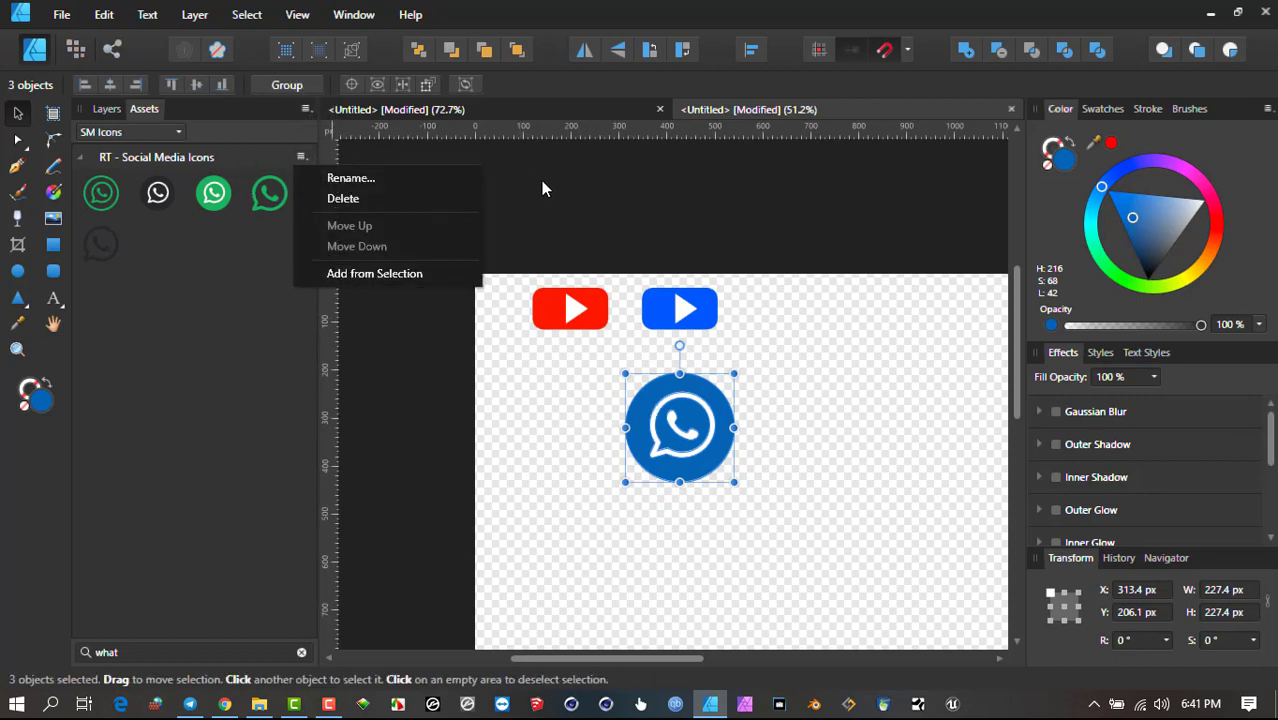
{"action": "left_click", "coordinate": [493, 203]}
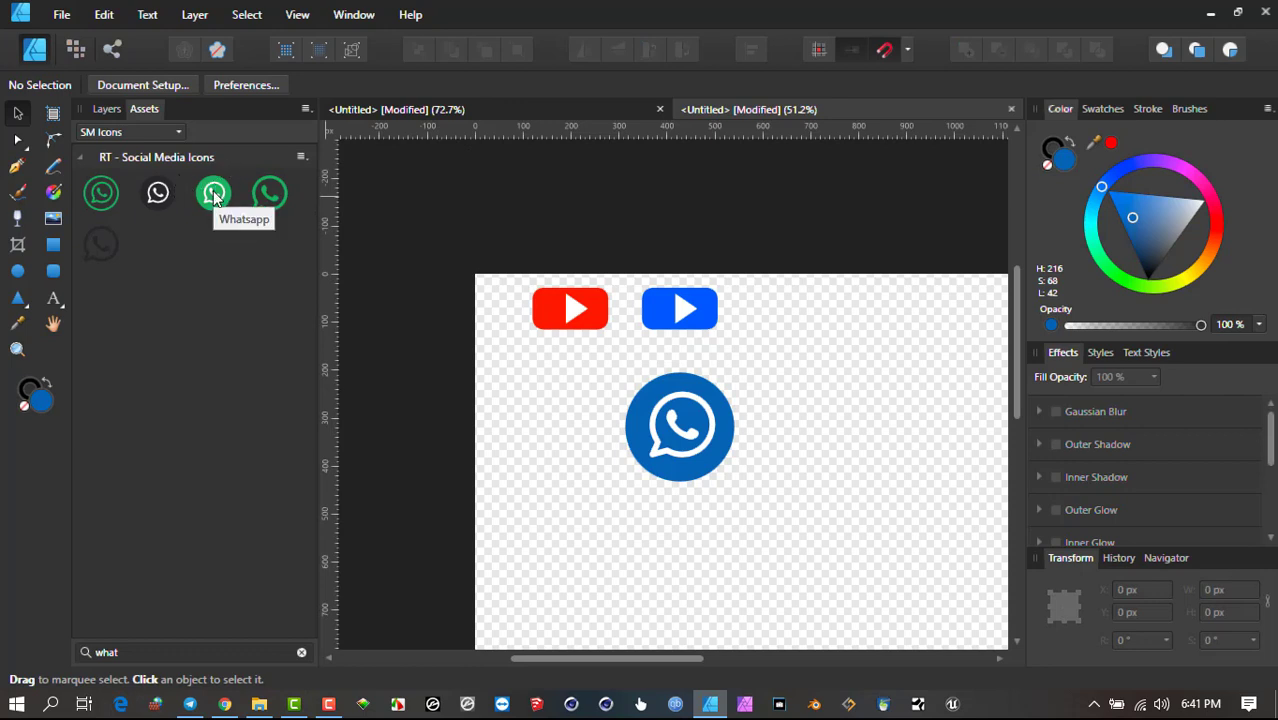
Clear the asset search, view the Main Social Media Icons category and switch to the iOS 12 category.
{"action": "left_click", "coordinate": [299, 649]}
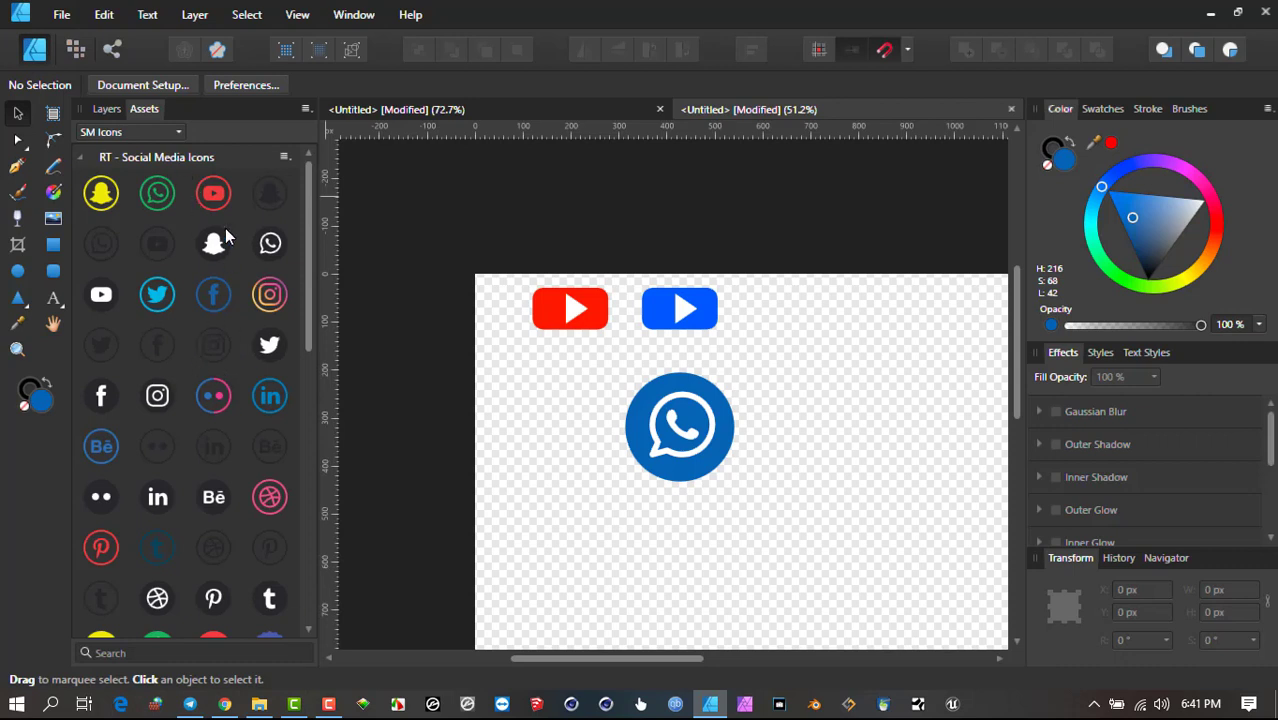
{"action": "left_click", "coordinate": [177, 133]}
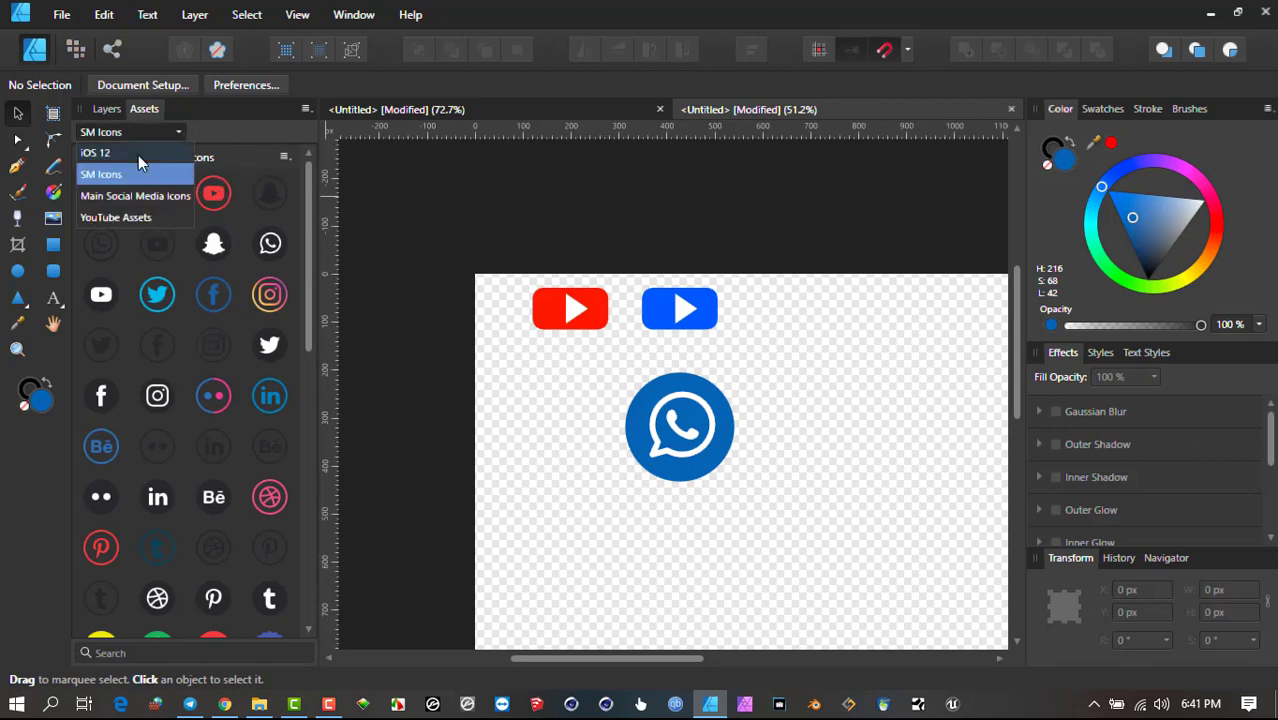
{"action": "left_click", "coordinate": [132, 197]}
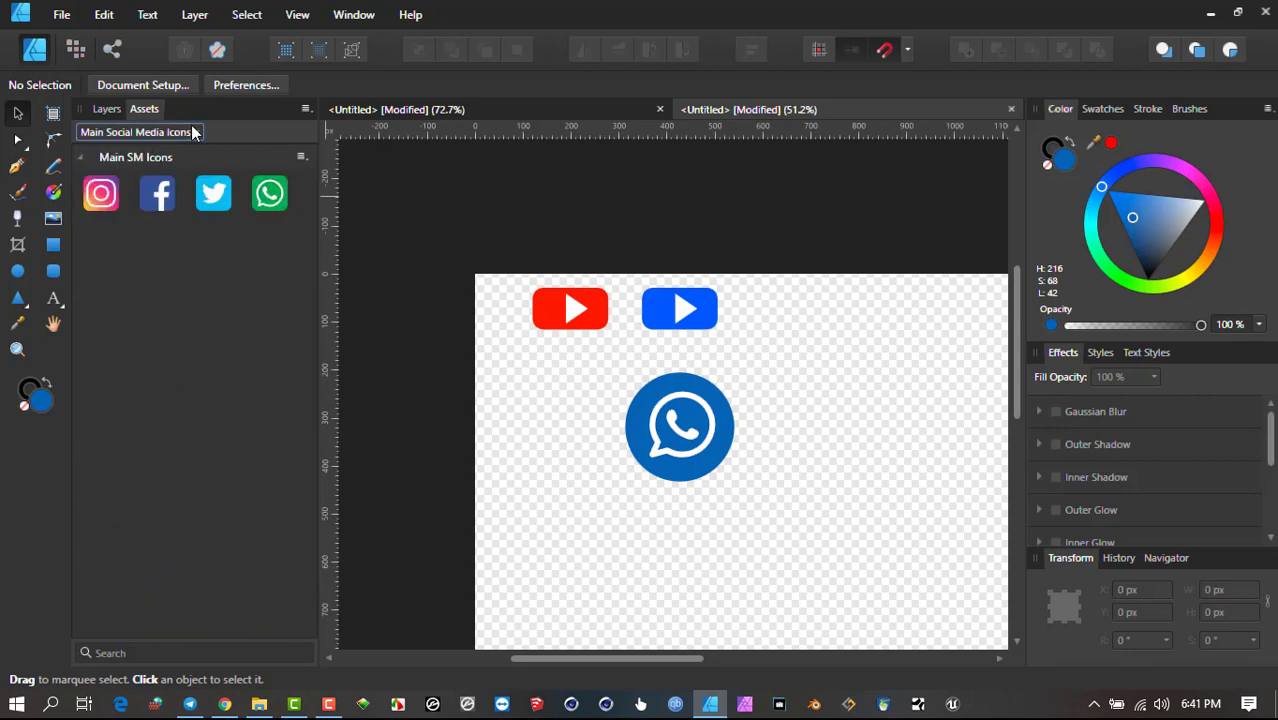
{"action": "left_click", "coordinate": [170, 134]}
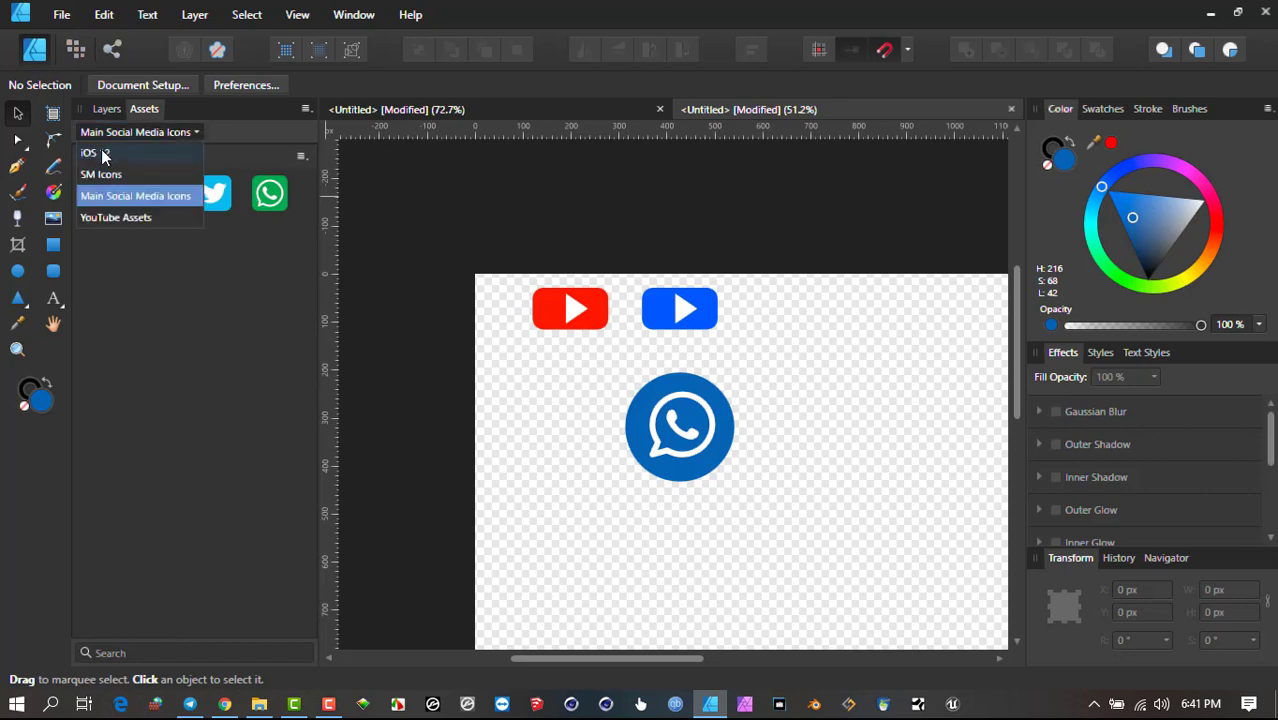
{"action": "key", "text": "Escape"}
{"action": "key", "text": "Up"}
{"action": "key", "text": "Up"}
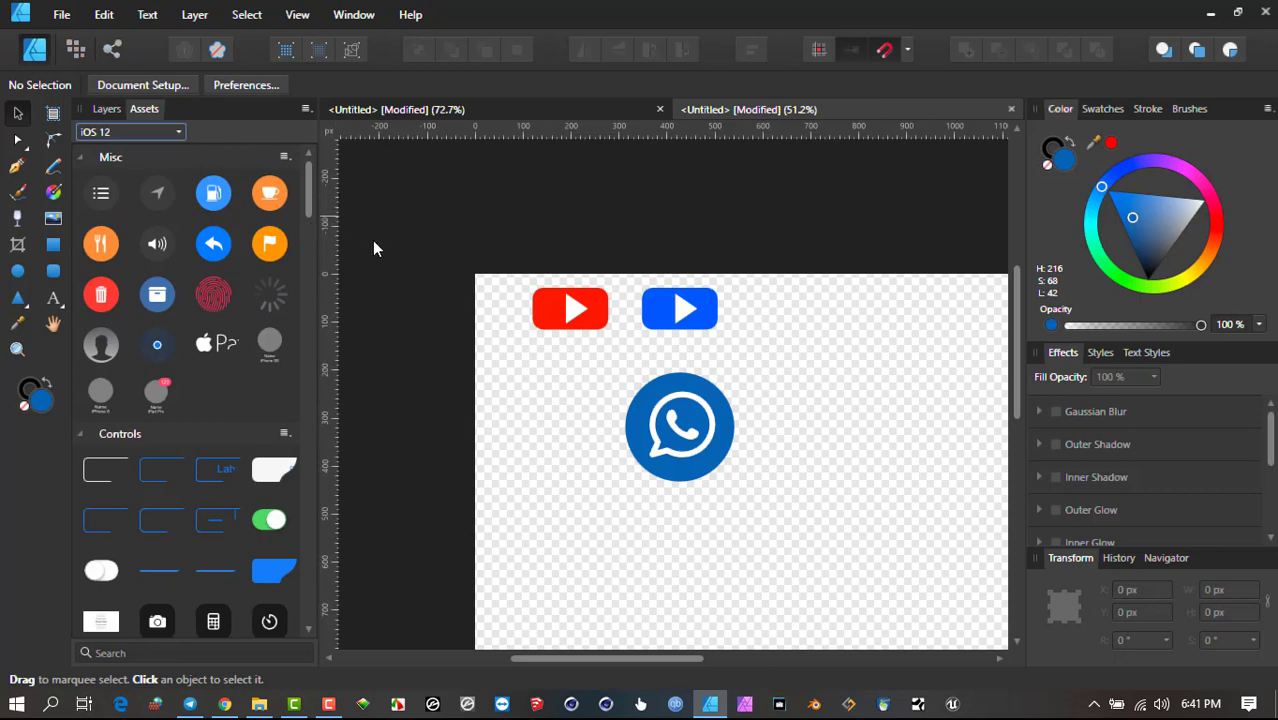
Place the blue Travel fuel-pump icon from the Misc subcategory on the canvas, beside the WhatsApp icon.
{"action": "scroll", "coordinate": [368, 249], "scroll_direction": "down", "scroll_amount": 2}
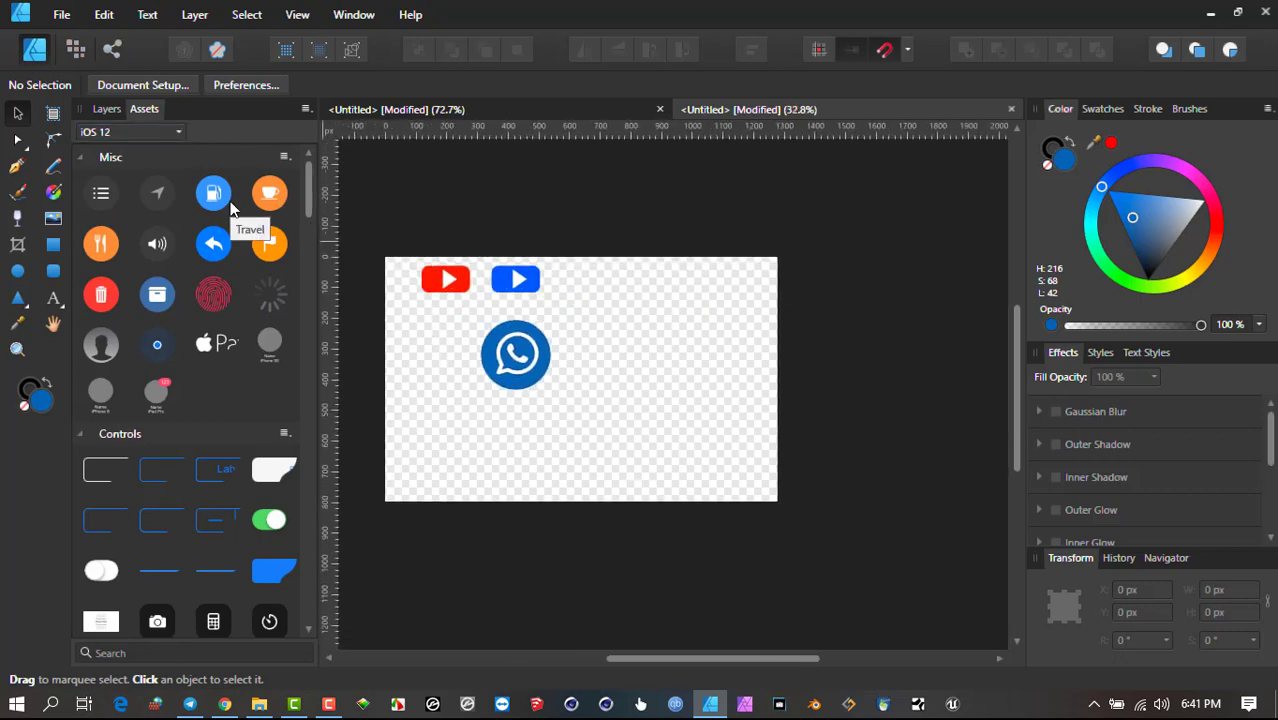
{"action": "left_click_drag", "start_coordinate": [230, 205], "coordinate": [665, 375]}
{"action": "scroll", "coordinate": [665, 375], "scroll_direction": "up", "scroll_amount": 4}
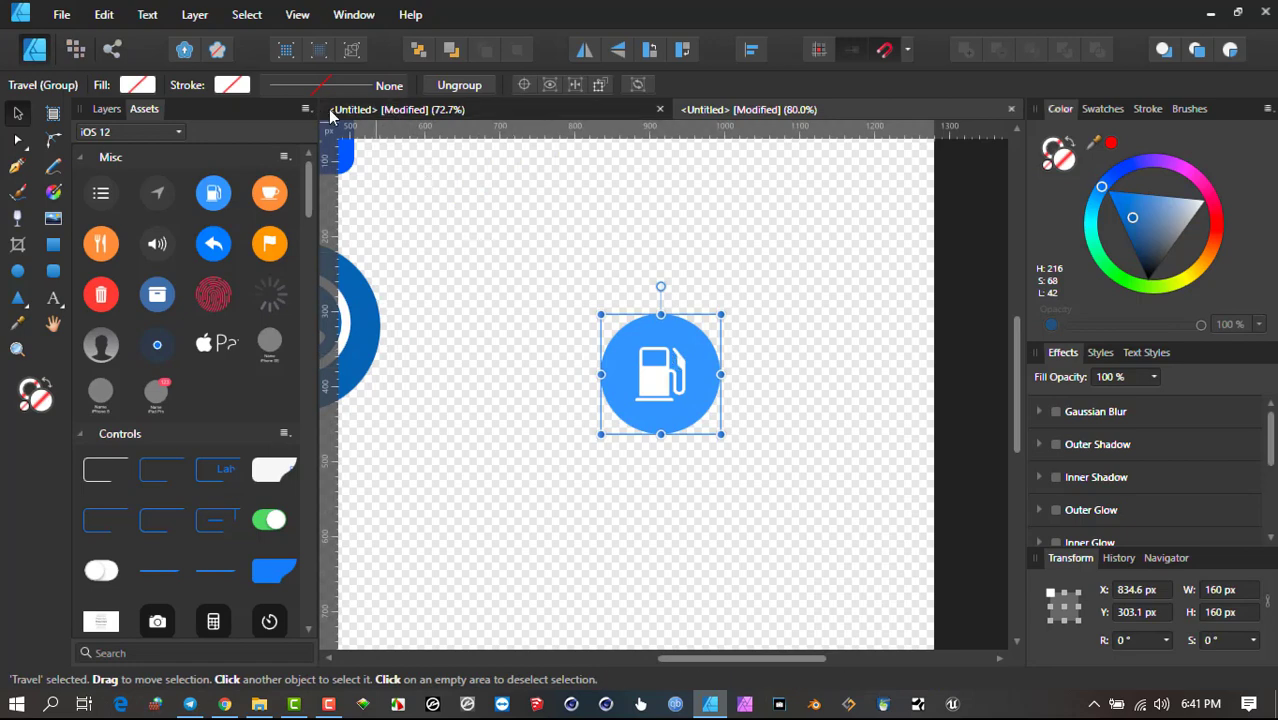
Ungroup the Travel icon and change its background circle to a yellow fill (H 53, S 99, L 63).
{"action": "left_click", "coordinate": [459, 86]}
{"action": "left_click", "coordinate": [610, 284]}
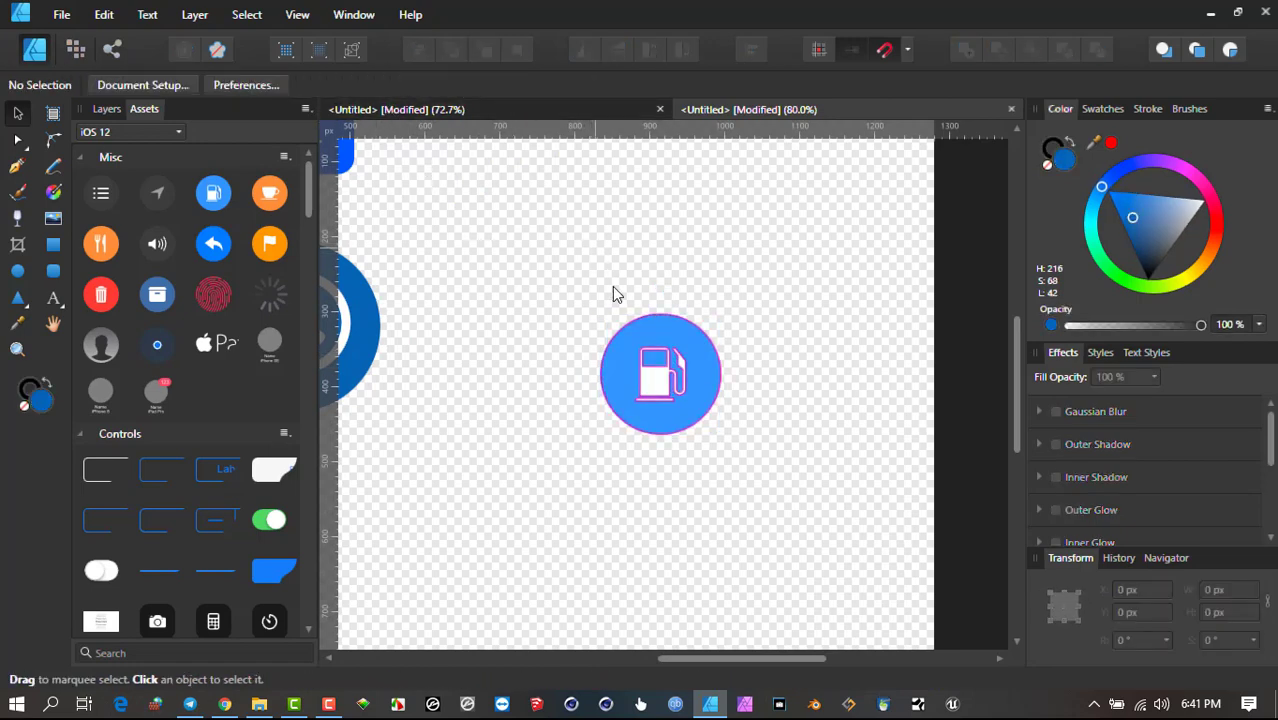
{"action": "left_click", "coordinate": [654, 330]}
{"action": "left_click_drag", "start_coordinate": [1100, 175], "coordinate": [1196, 274]}
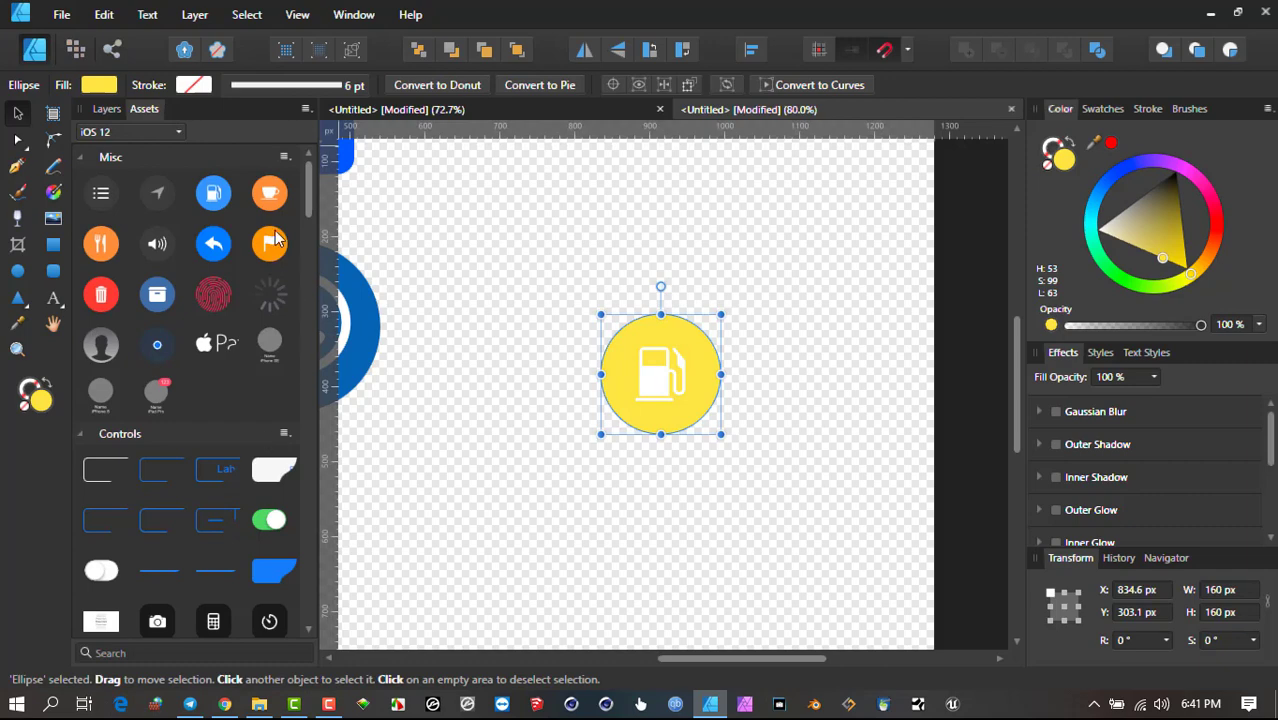
Switch to the Main Social Media Icons category and export its assets to the Saved Pictures folder, using the author's first name as file name.
{"action": "left_click", "coordinate": [306, 110]}
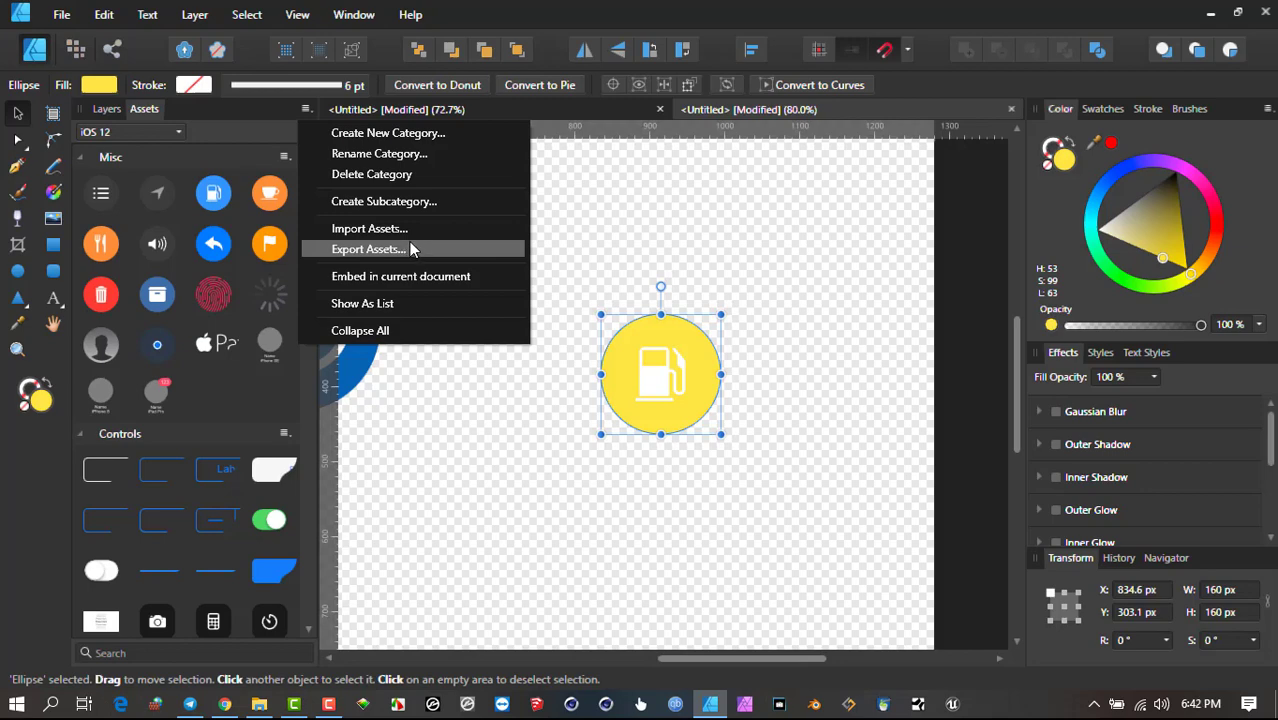
{"action": "left_click", "coordinate": [267, 117]}
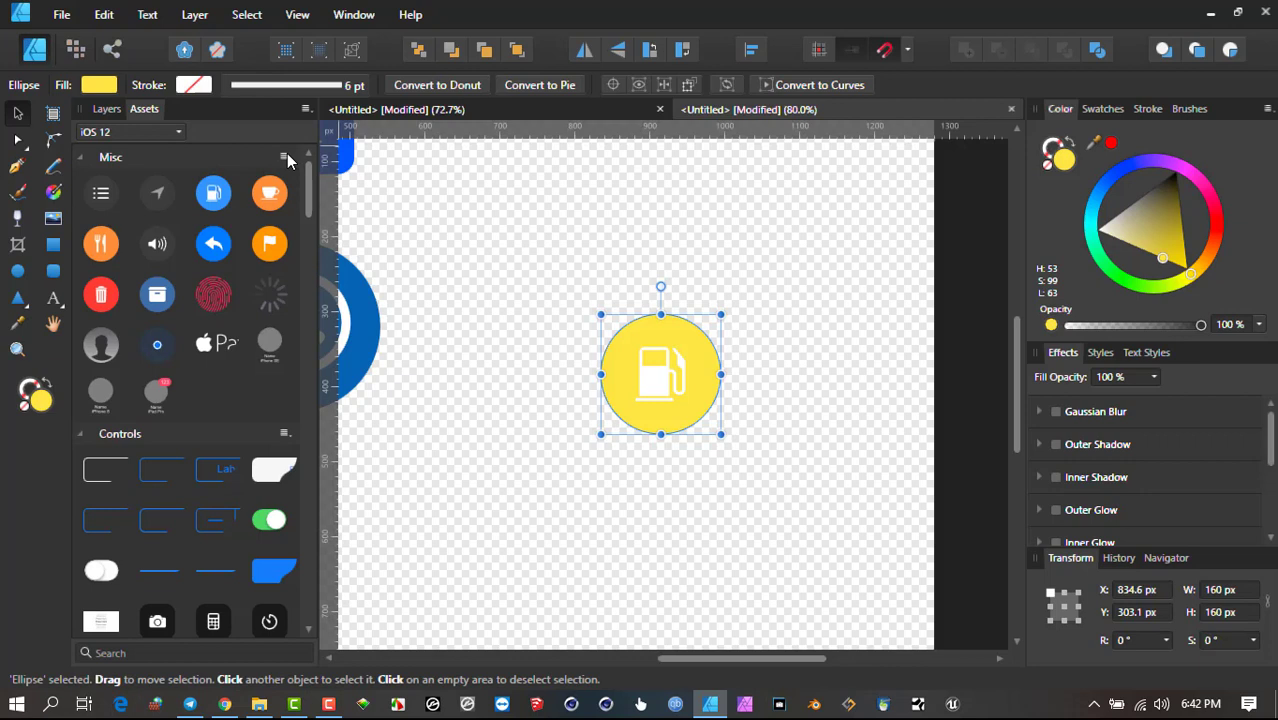
{"action": "left_click", "coordinate": [184, 133]}
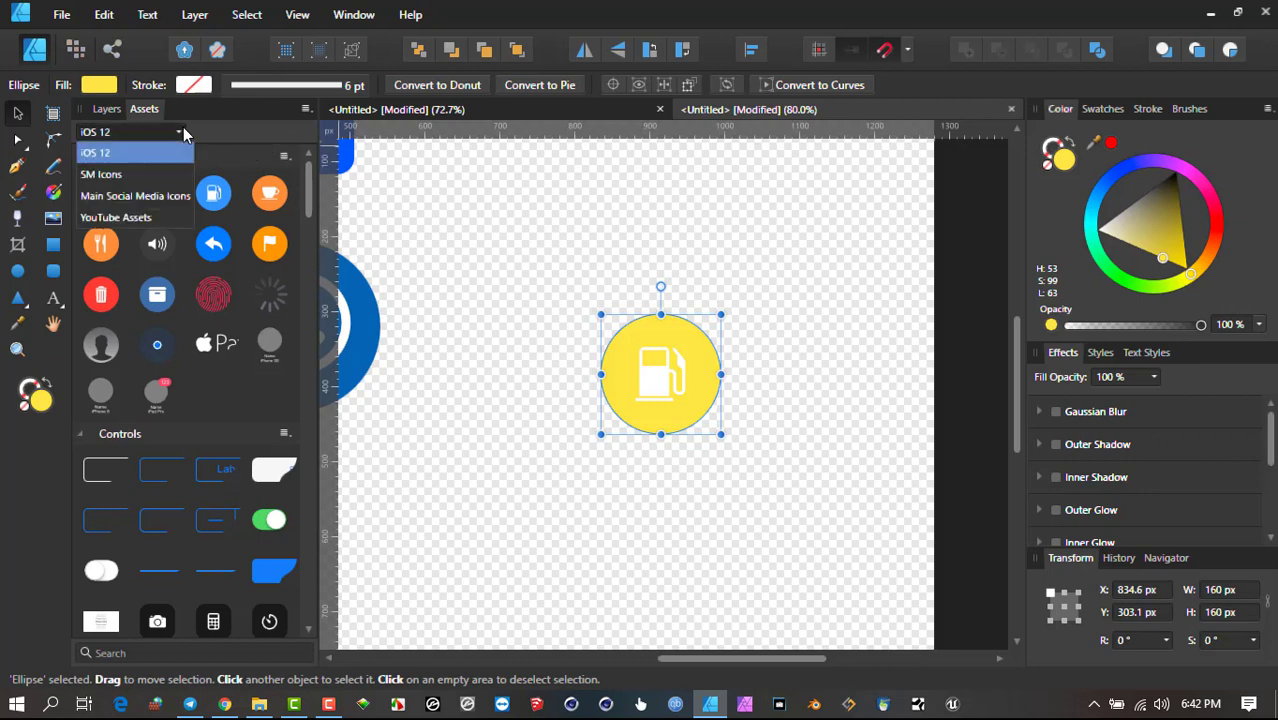
{"action": "left_click", "coordinate": [149, 197]}
{"action": "left_click", "coordinate": [301, 159]}
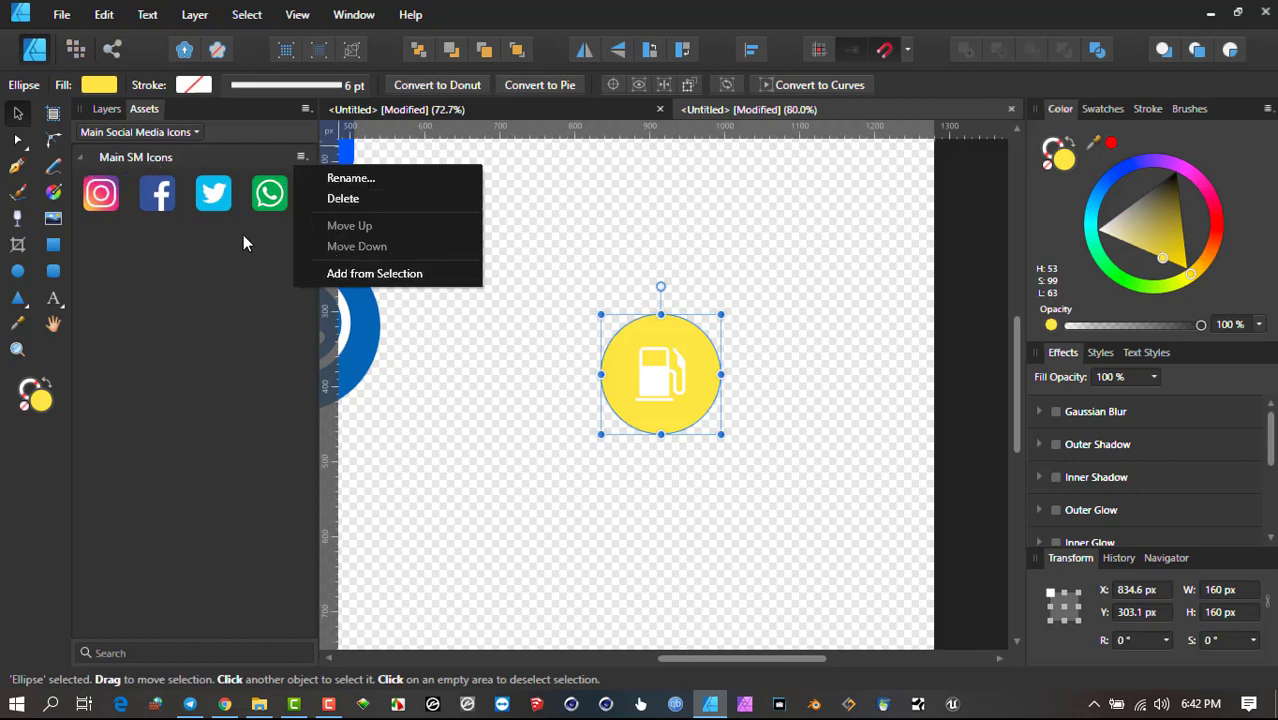
{"action": "left_click", "coordinate": [307, 110]}
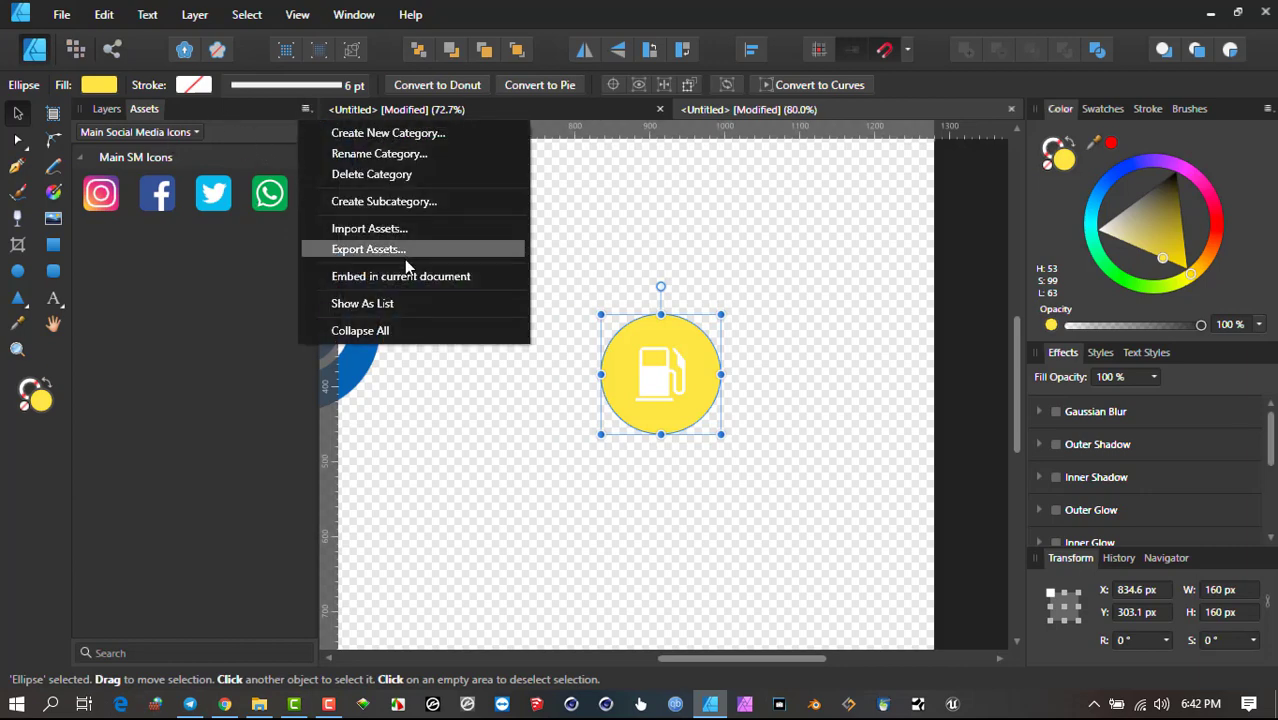
{"action": "left_click", "coordinate": [368, 249]}
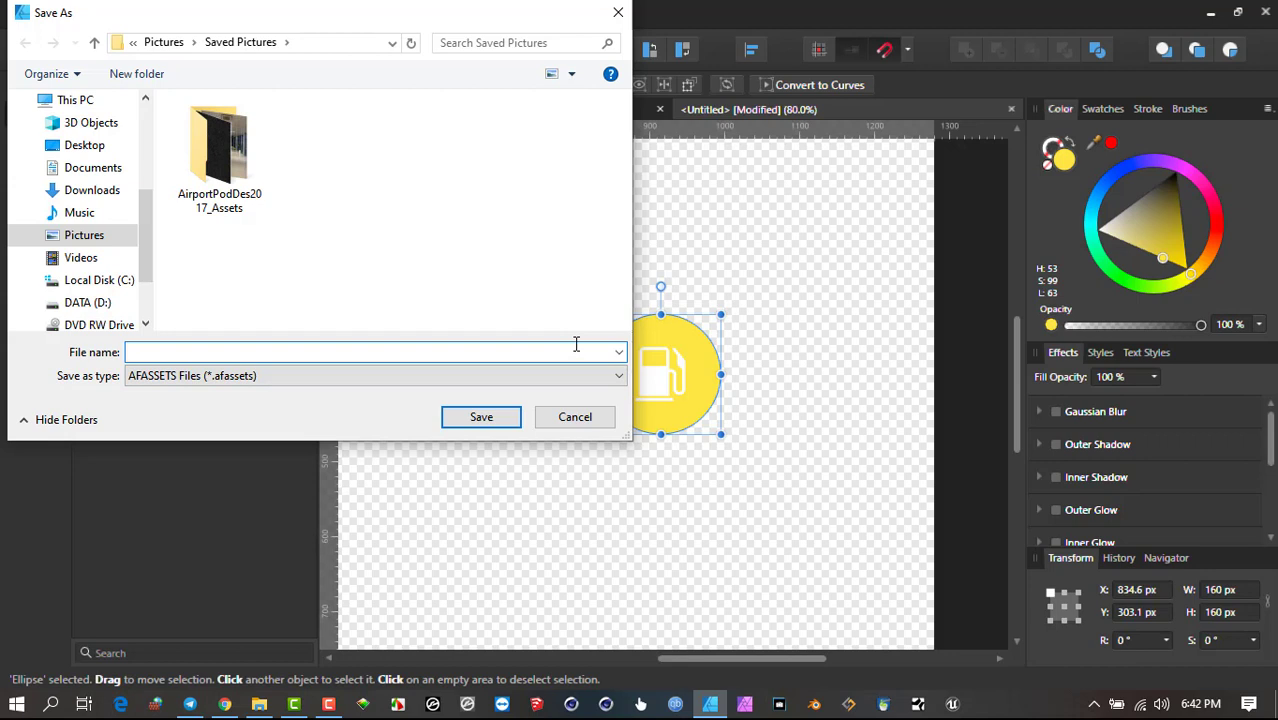
{"action": "type", "text": "Rory"}
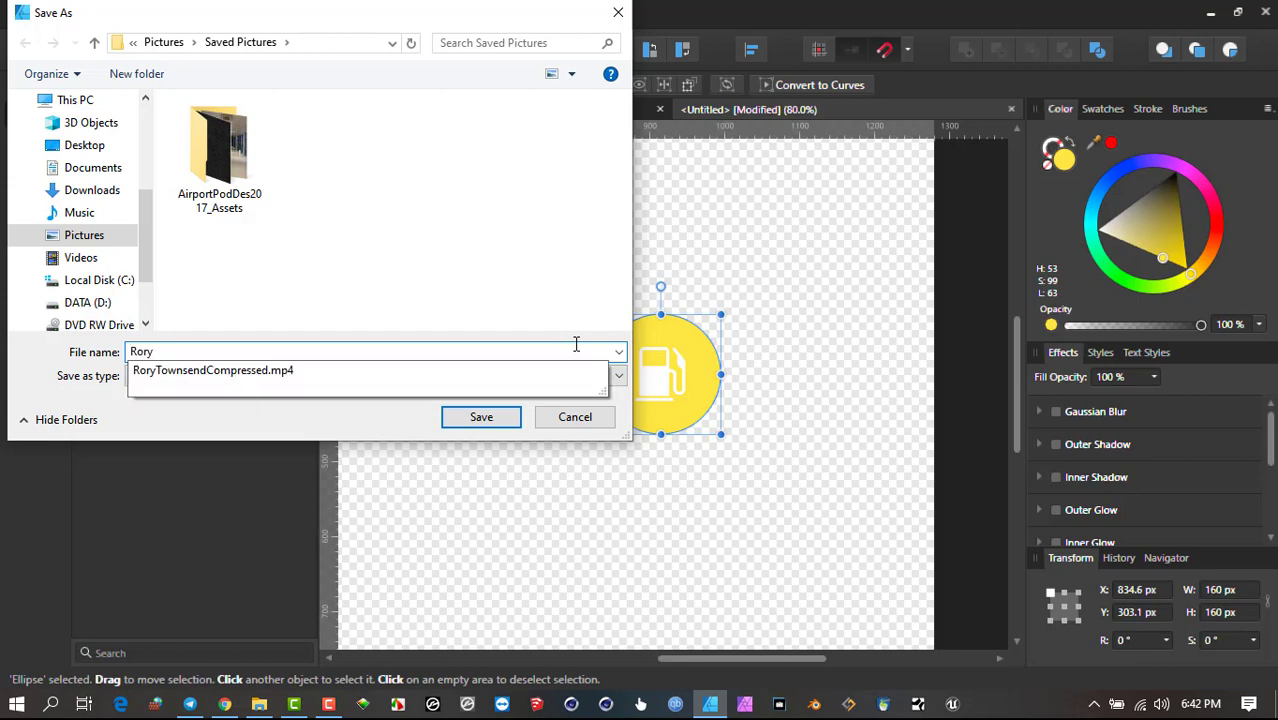
{"action": "left_click", "coordinate": [500, 418]}
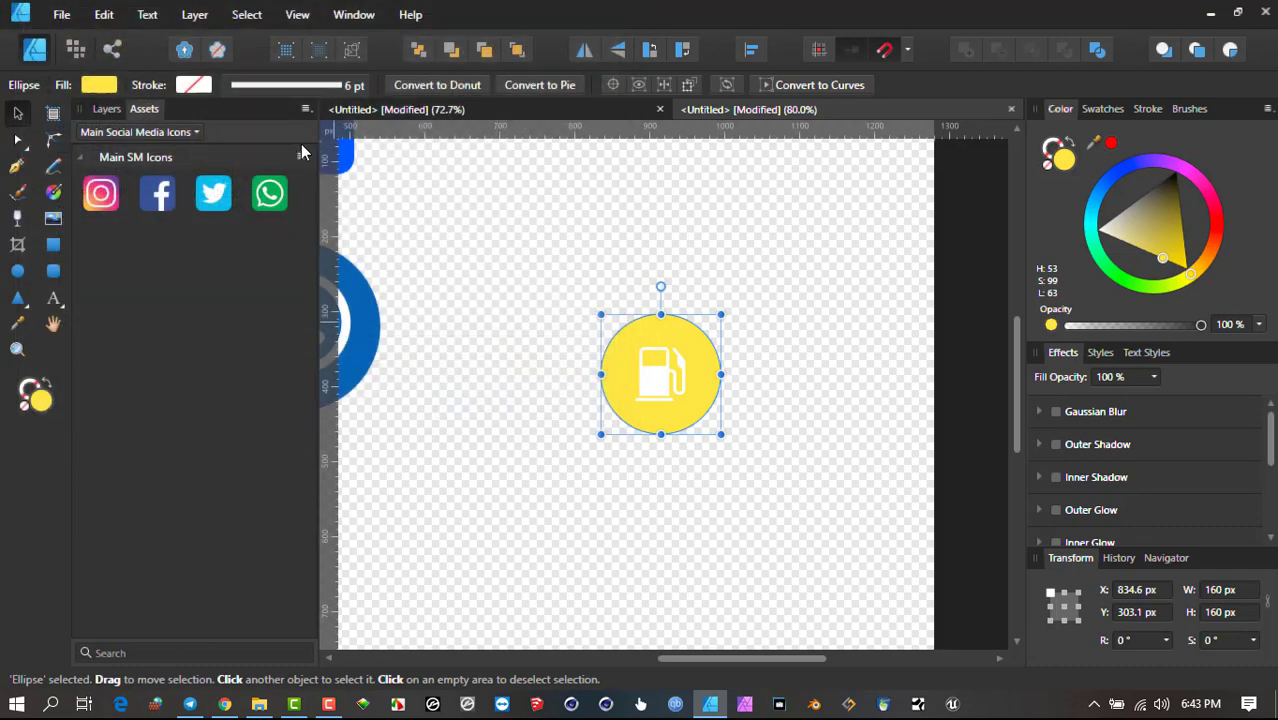
Delete the Main Social Media Icons category from the asset library.
{"action": "left_click", "coordinate": [306, 108]}
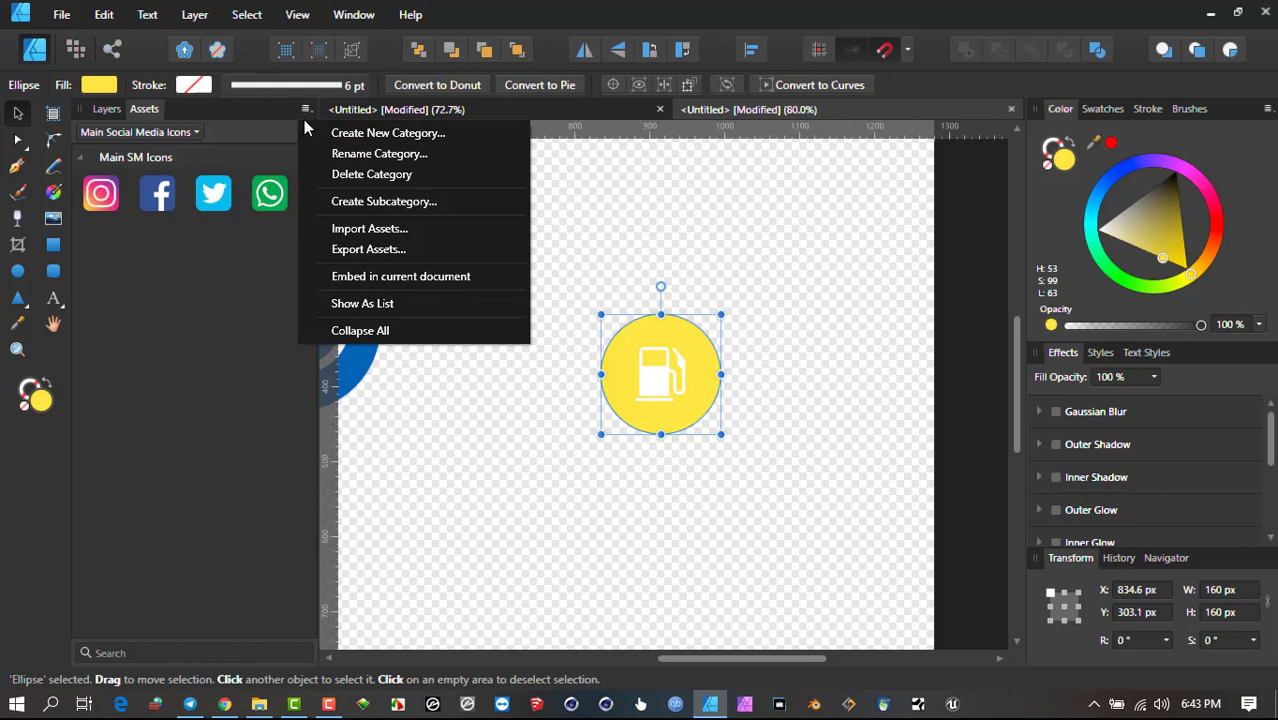
{"action": "left_click", "coordinate": [380, 185]}
{"action": "left_click", "coordinate": [606, 368]}
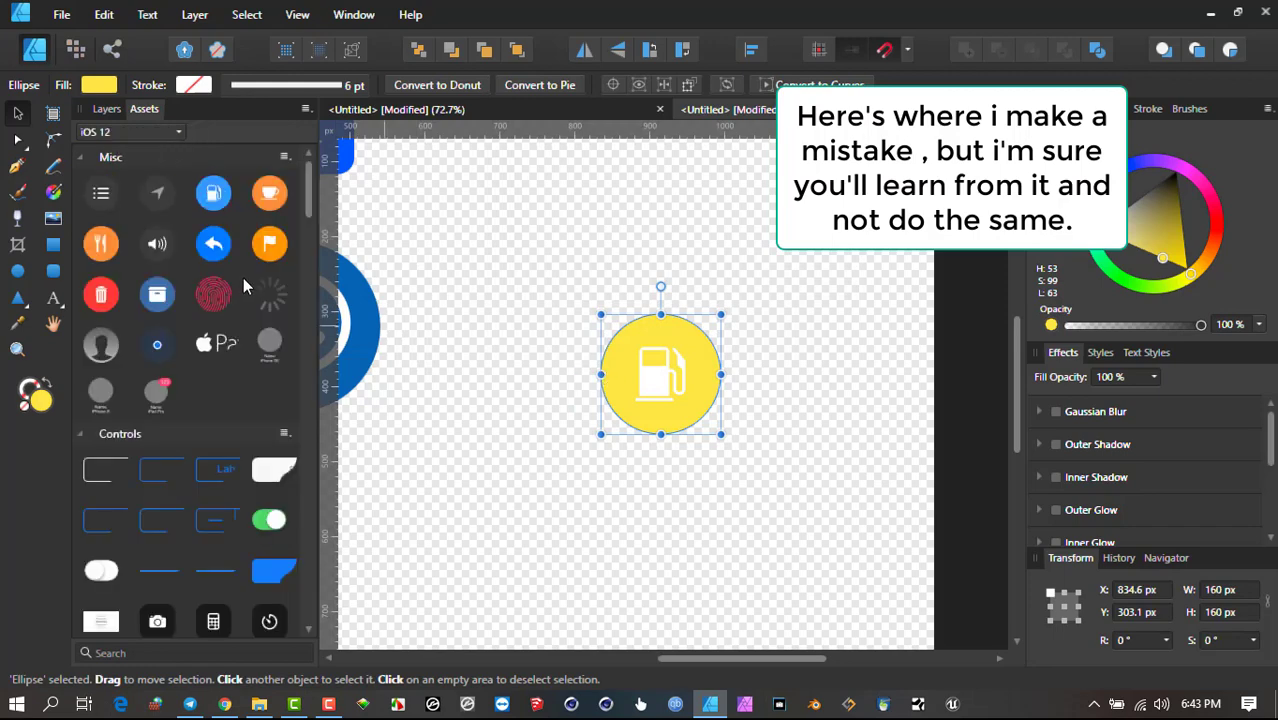
Switch to the YouTube Assets category and delete it from the asset library.
{"action": "left_click", "coordinate": [148, 132]}
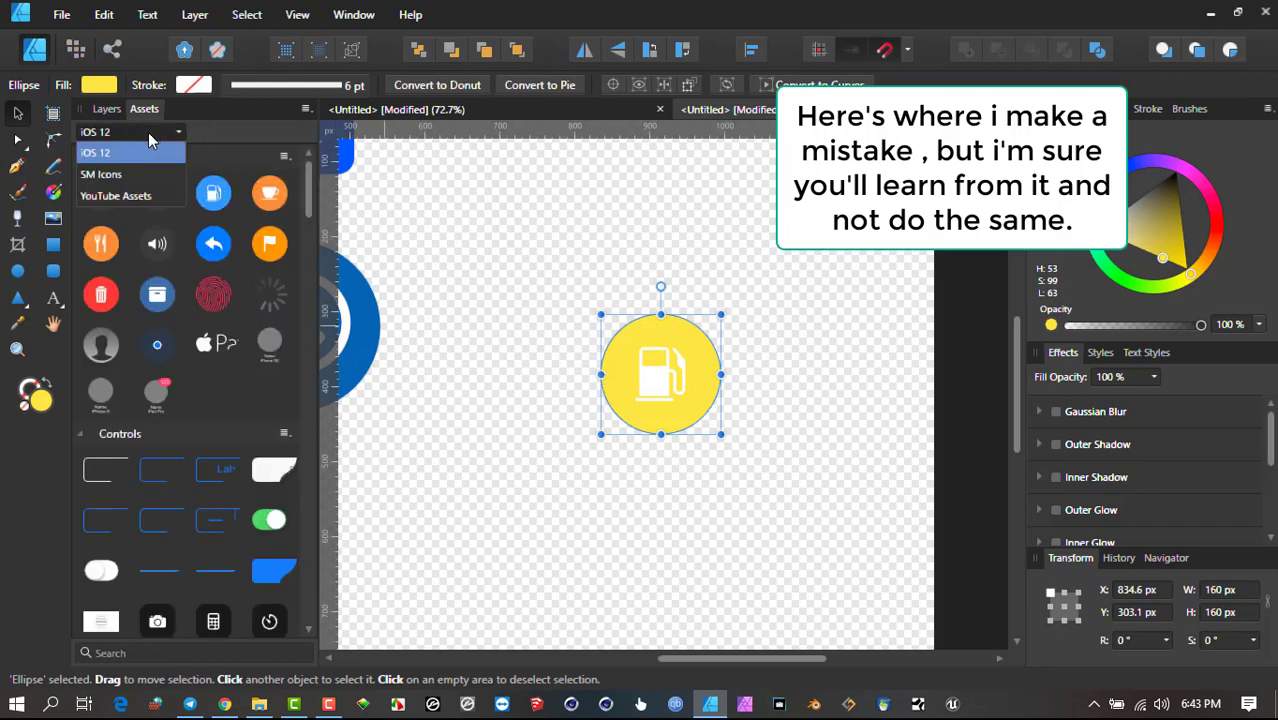
{"action": "left_click", "coordinate": [130, 198]}
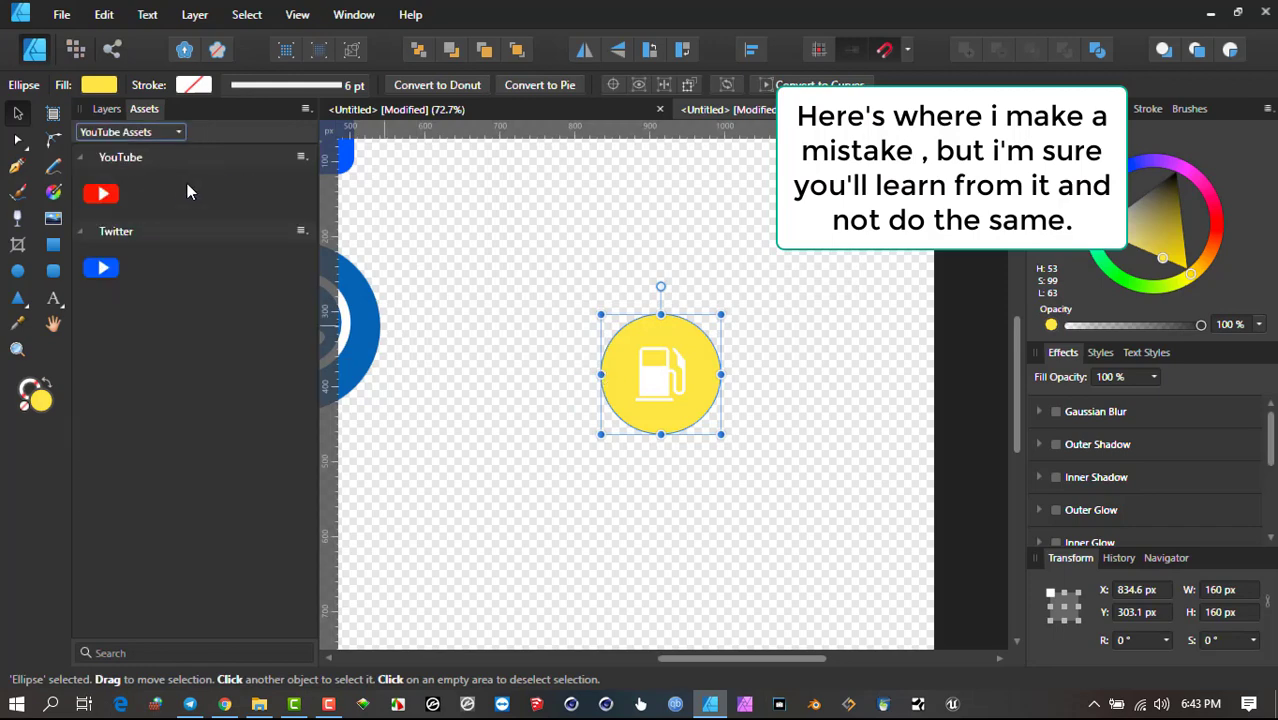
{"action": "left_click", "coordinate": [306, 107]}
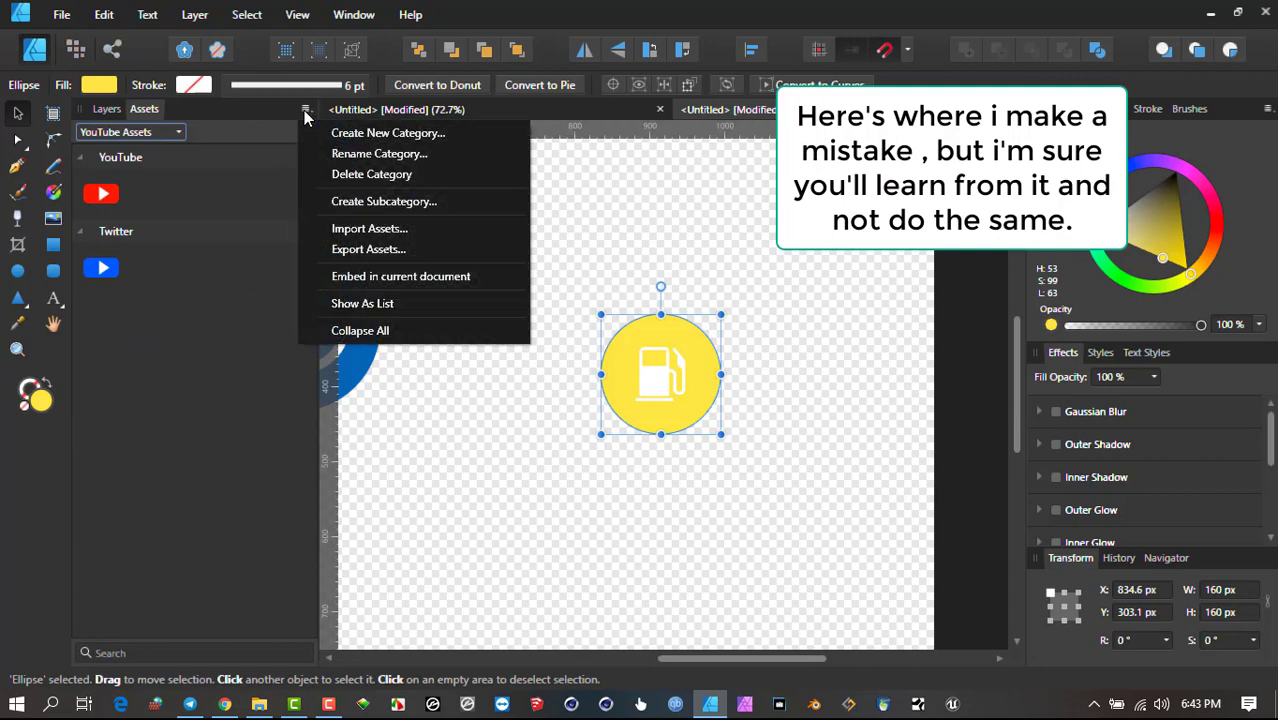
{"action": "left_click", "coordinate": [391, 176]}
{"action": "left_click", "coordinate": [591, 366]}
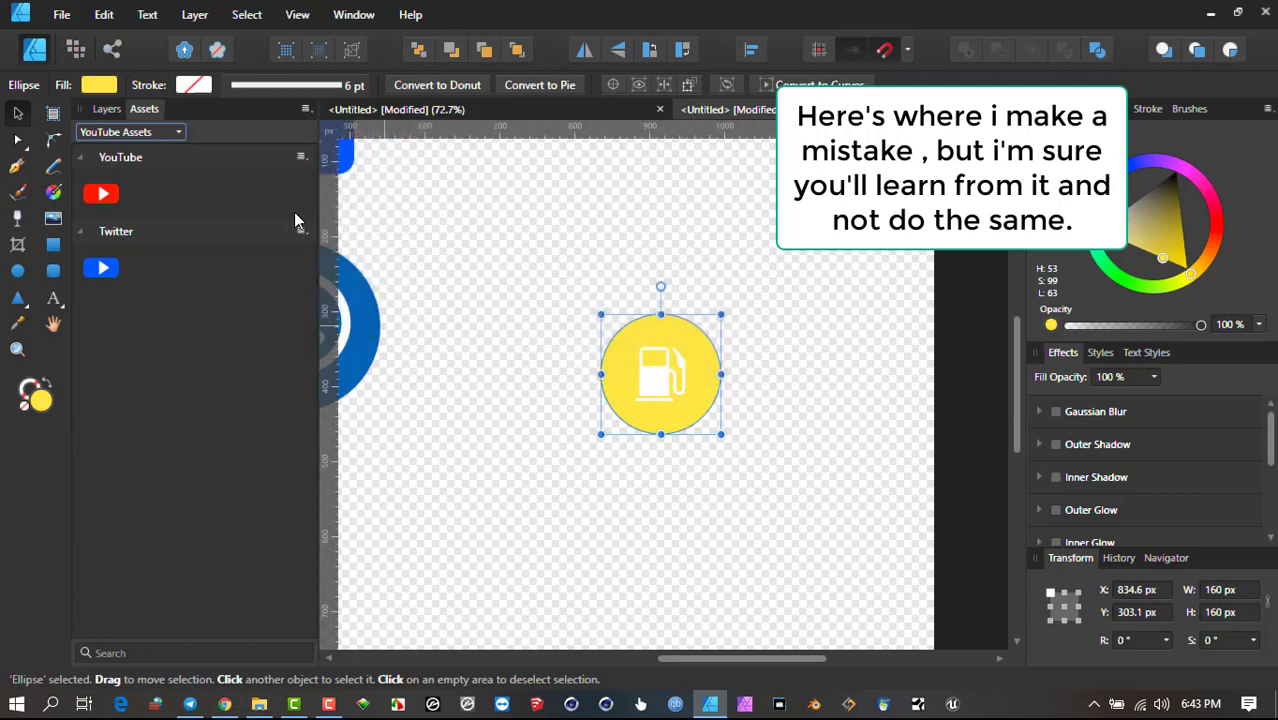
Switch to the SM Icons category and delete it from the asset library.
{"action": "left_click", "coordinate": [181, 131]}
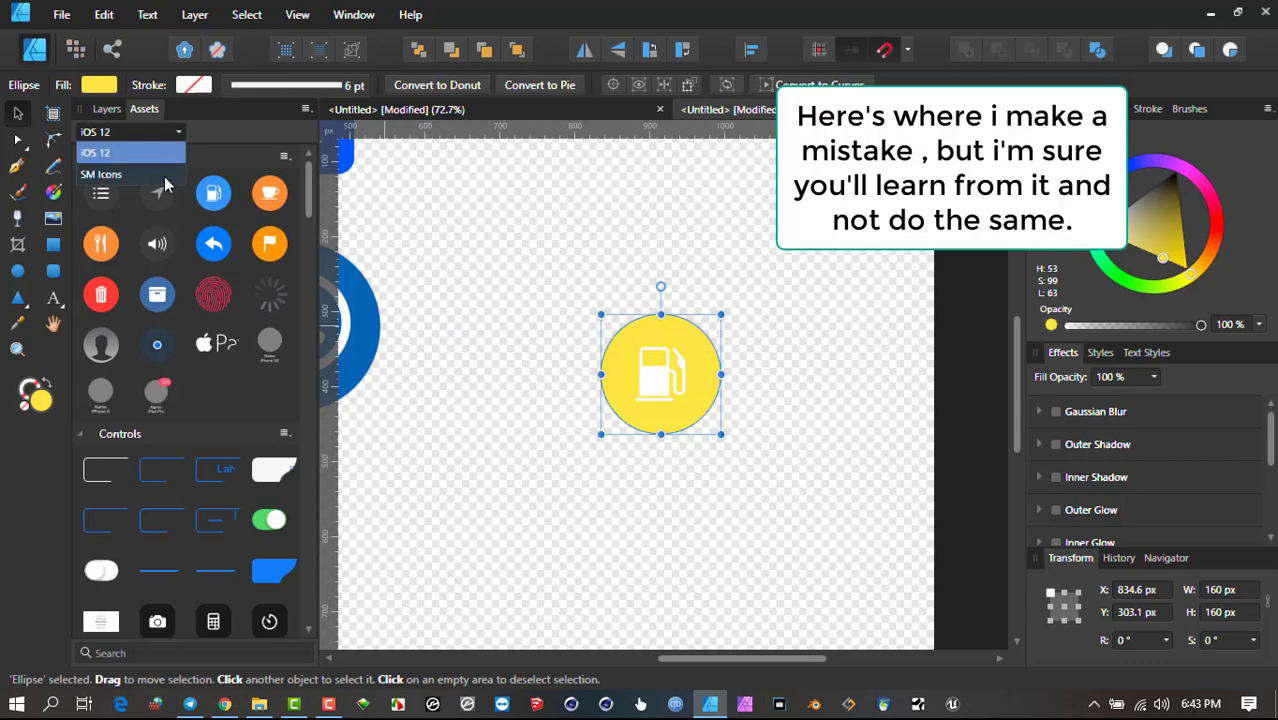
{"action": "left_click", "coordinate": [164, 173]}
{"action": "left_click", "coordinate": [306, 109]}
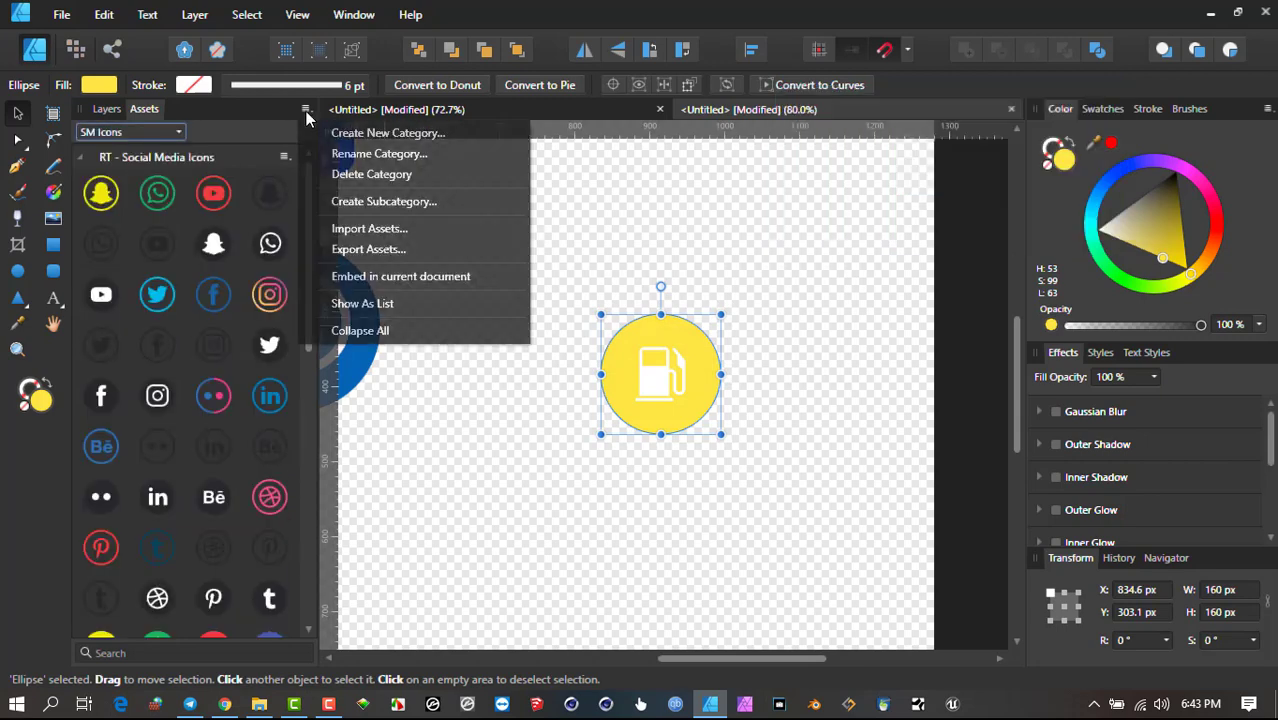
{"action": "left_click", "coordinate": [389, 176]}
{"action": "left_click", "coordinate": [600, 366]}
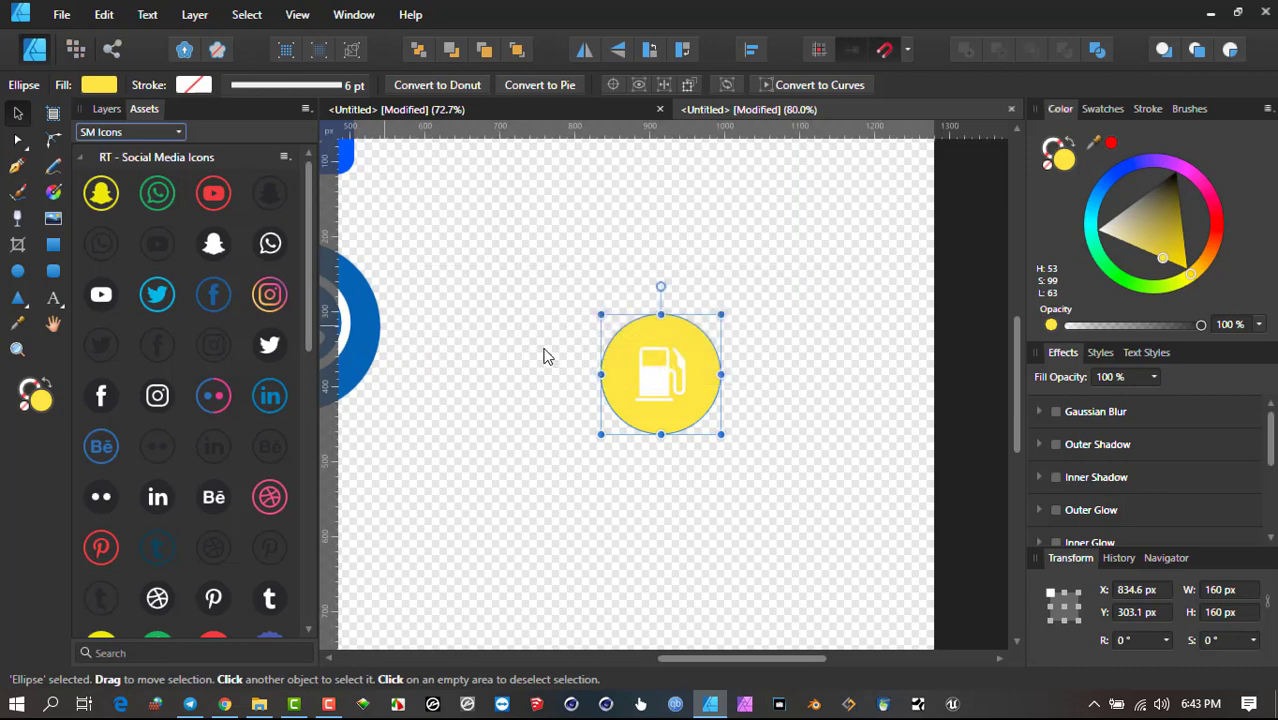
Import the exported assets file to restore the Main Social Media Icons category.
{"action": "left_click", "coordinate": [174, 133]}
{"action": "left_click", "coordinate": [177, 134]}
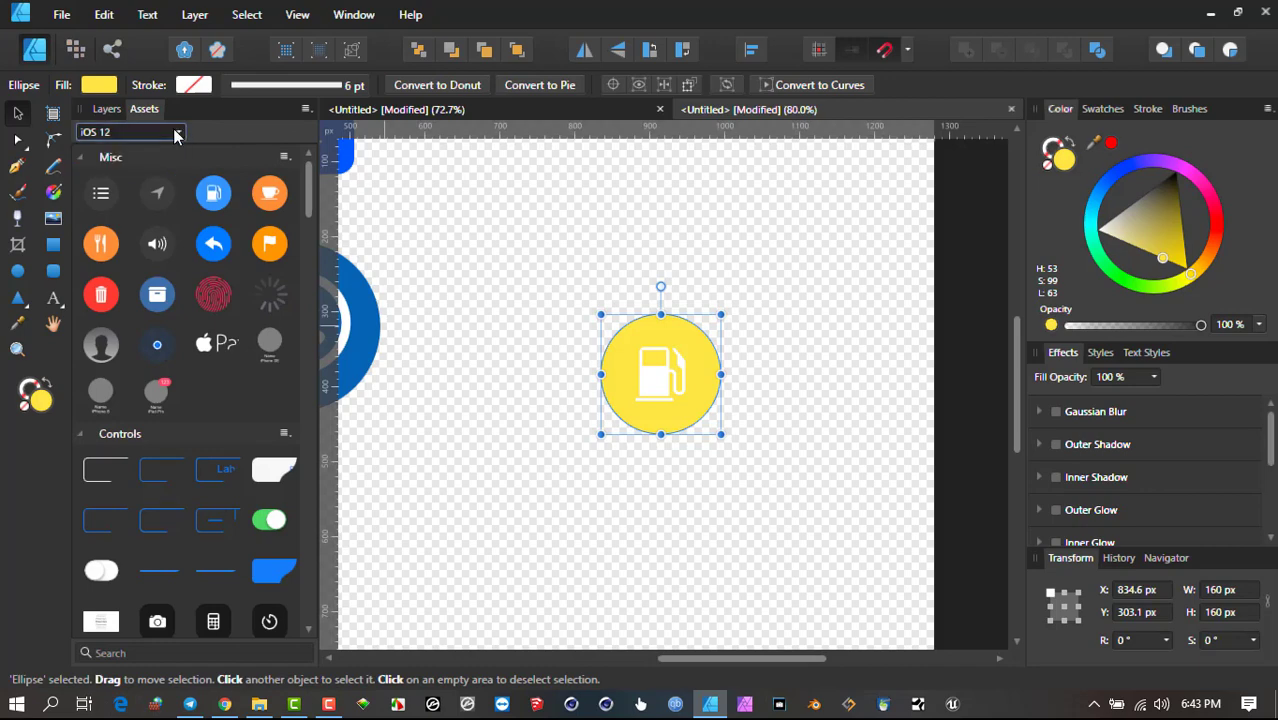
{"action": "left_click", "coordinate": [306, 110]}
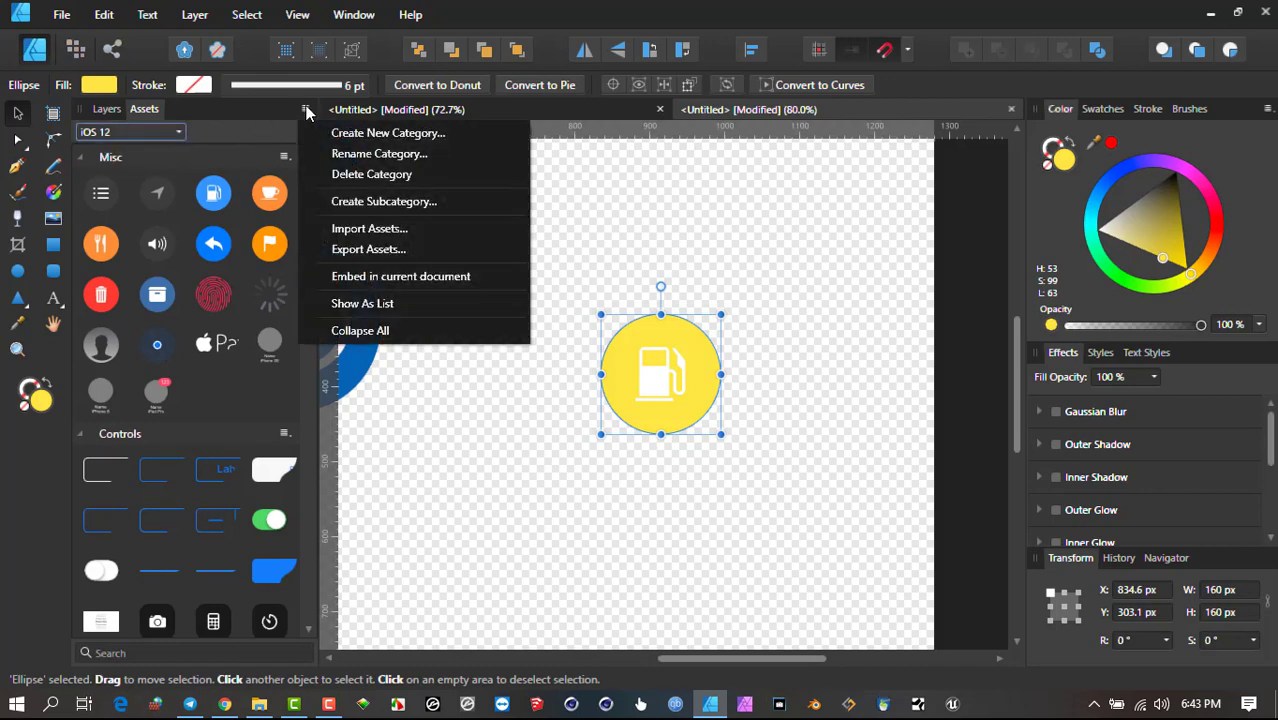
{"action": "left_click", "coordinate": [398, 232]}
{"action": "left_click", "coordinate": [477, 418]}
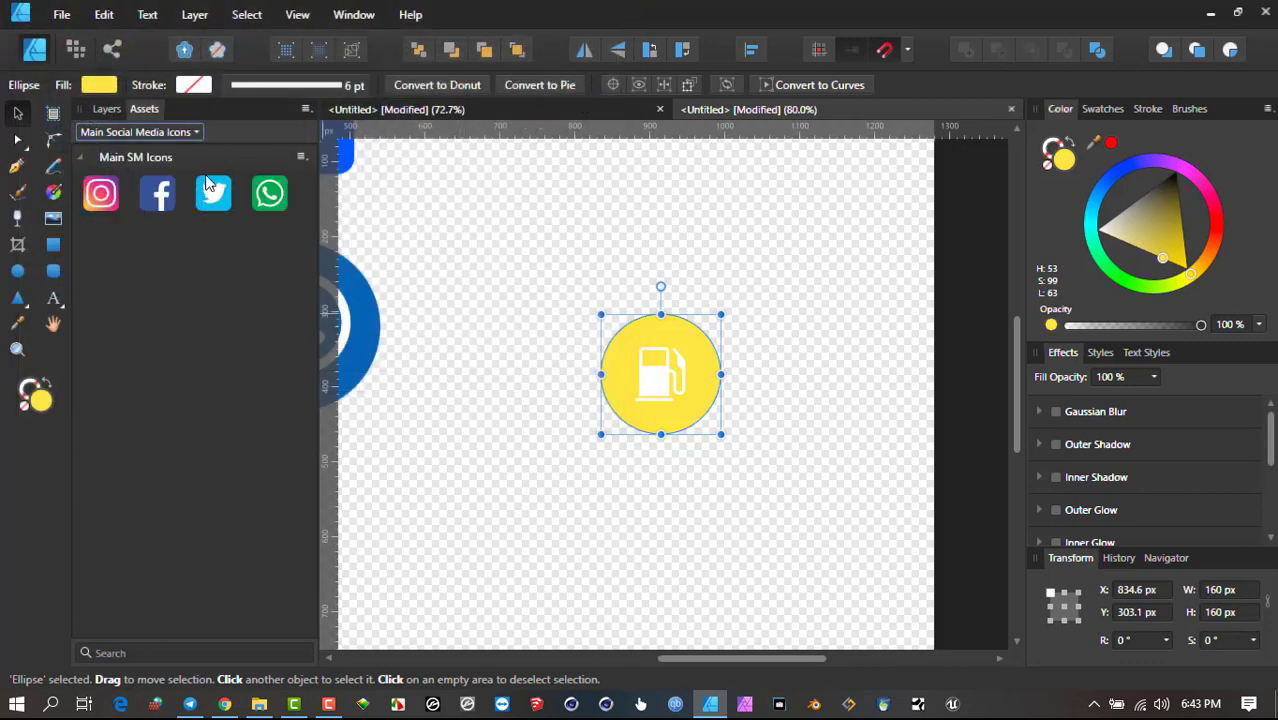
Check the available asset categories by switching to iOS 12 and back to Main Social Media Icons, and view the category management options.
{"action": "left_click", "coordinate": [306, 108]}
{"action": "left_click", "coordinate": [155, 136]}
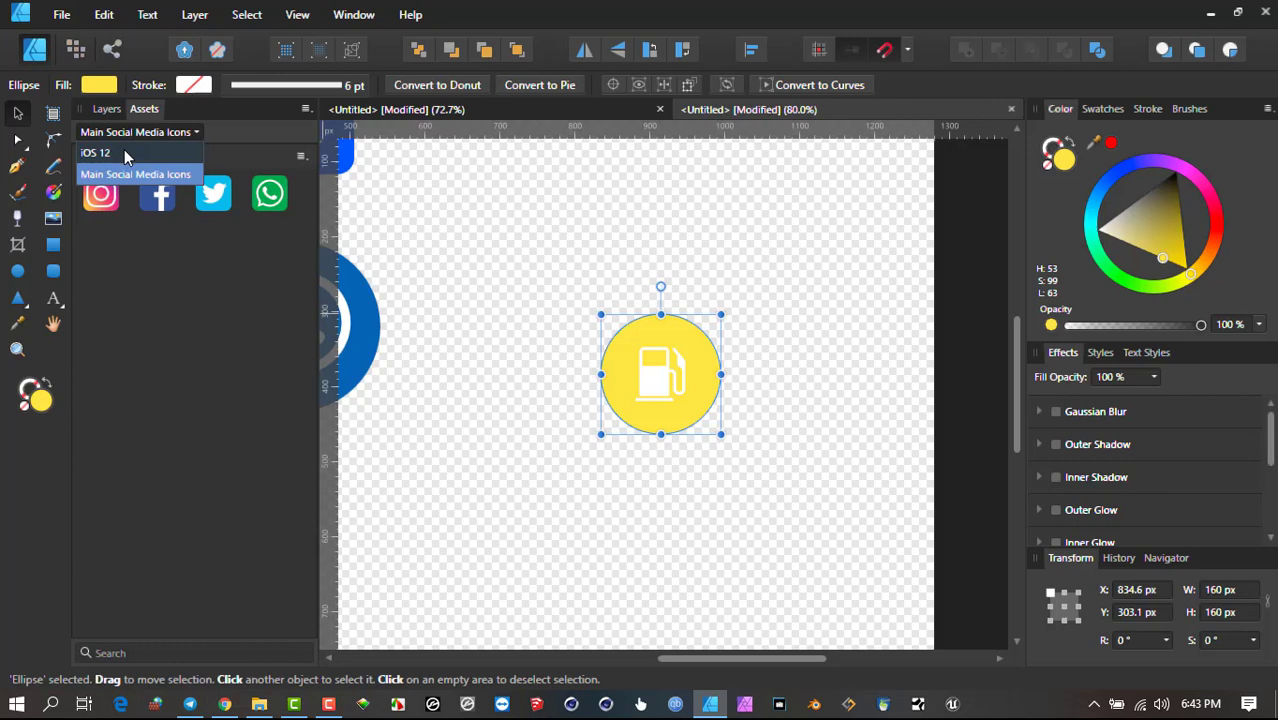
{"action": "key", "text": "Escape"}
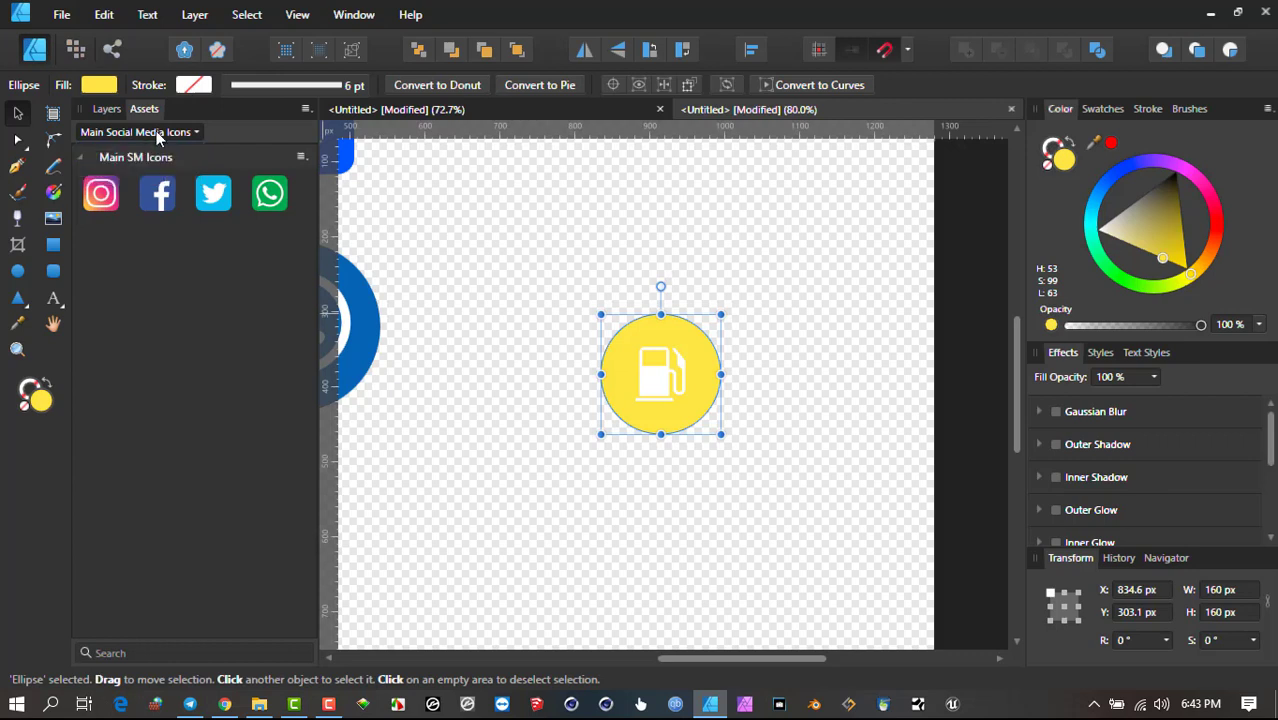
{"action": "left_click", "coordinate": [150, 132]}
{"action": "left_click", "coordinate": [156, 131]}
{"action": "left_click", "coordinate": [148, 130]}
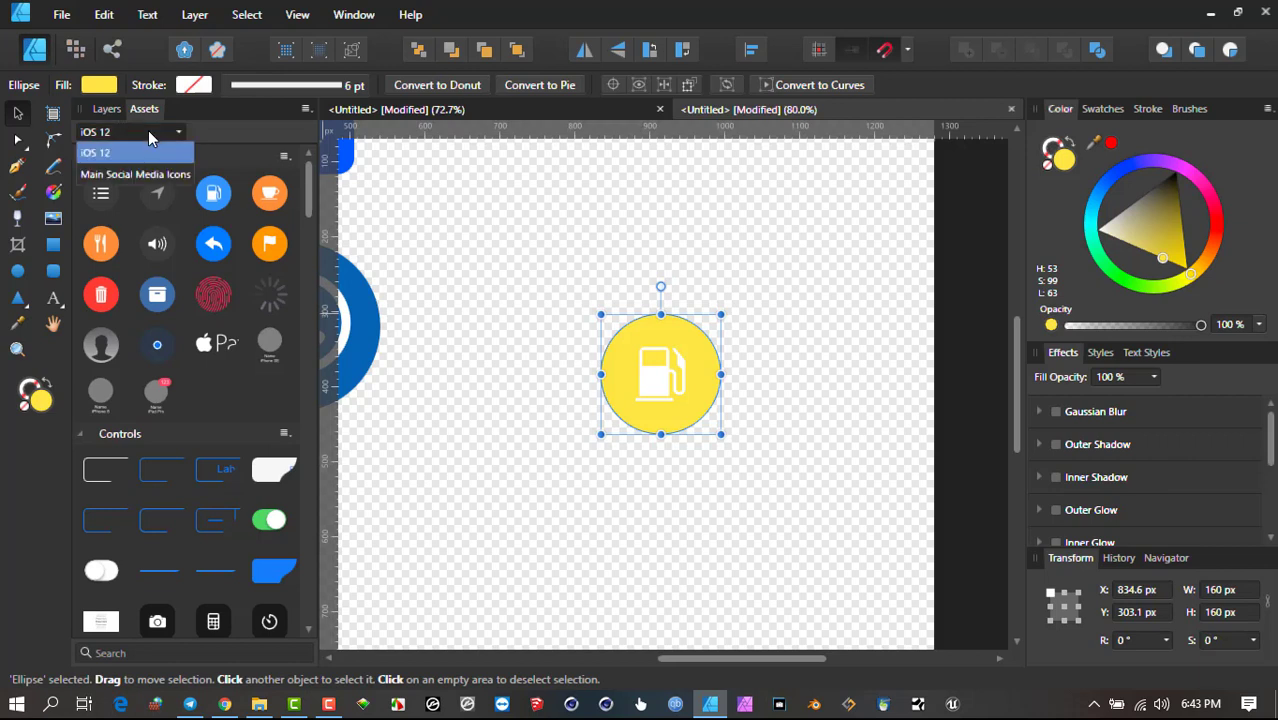
{"action": "left_click", "coordinate": [128, 174]}
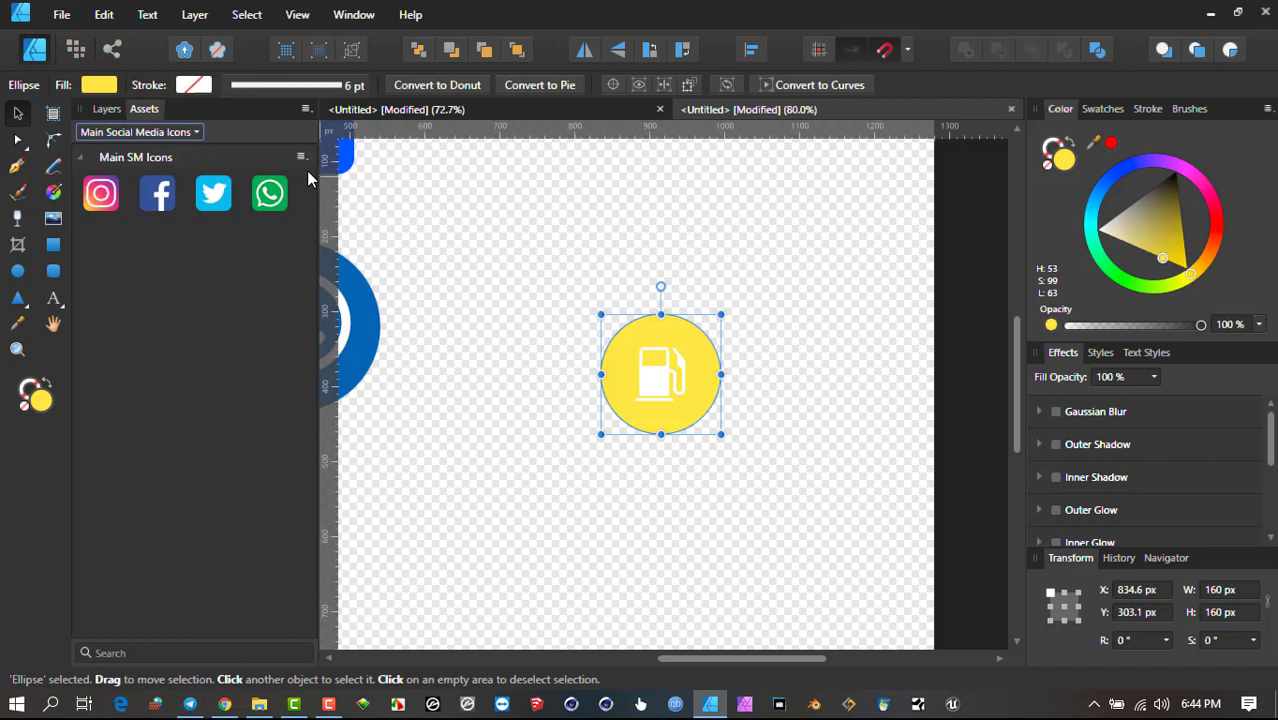
{"action": "left_click", "coordinate": [306, 110]}
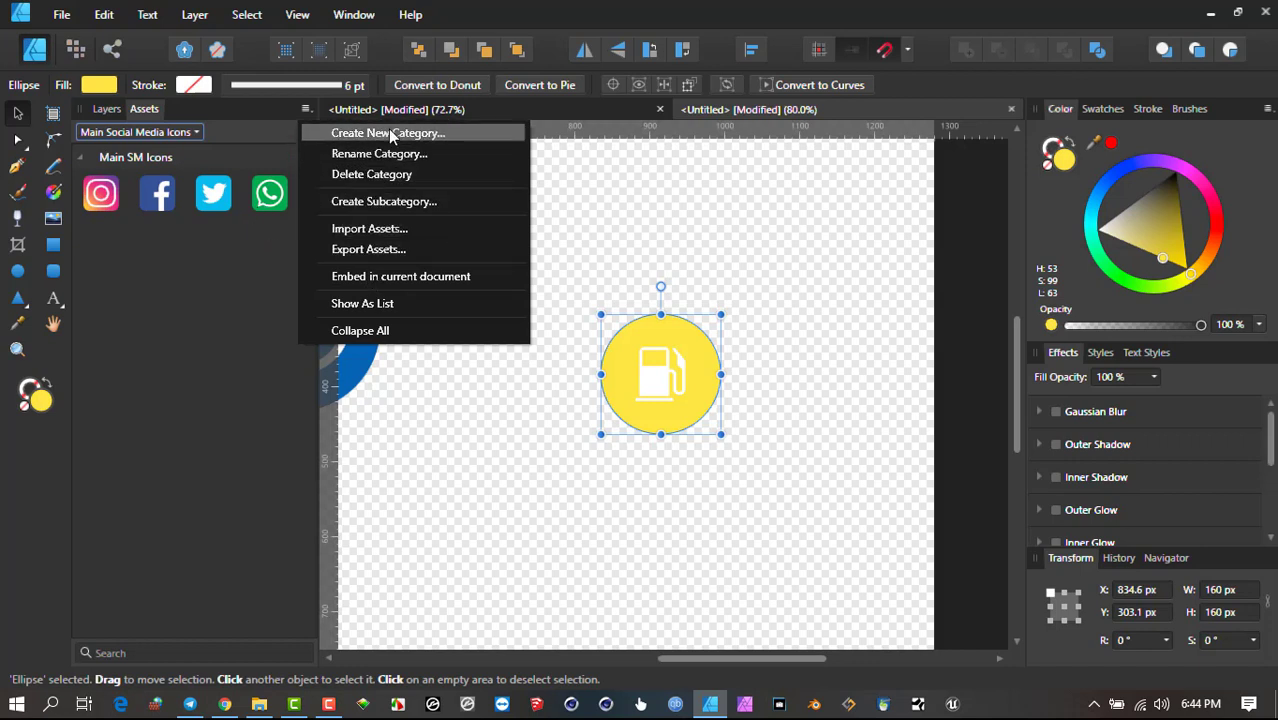
{"action": "left_click", "coordinate": [260, 229]}
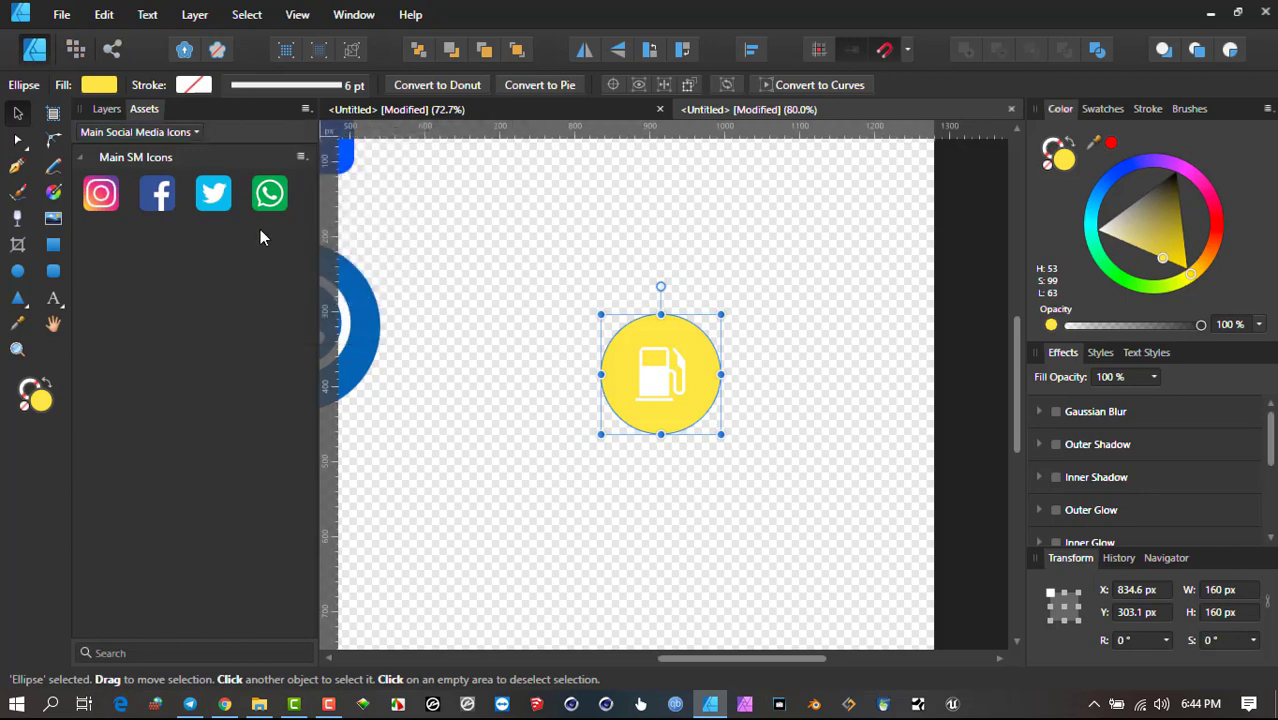
Create a new asset category and rename it My Test.
{"action": "left_click", "coordinate": [306, 108]}
{"action": "left_click", "coordinate": [374, 134]}
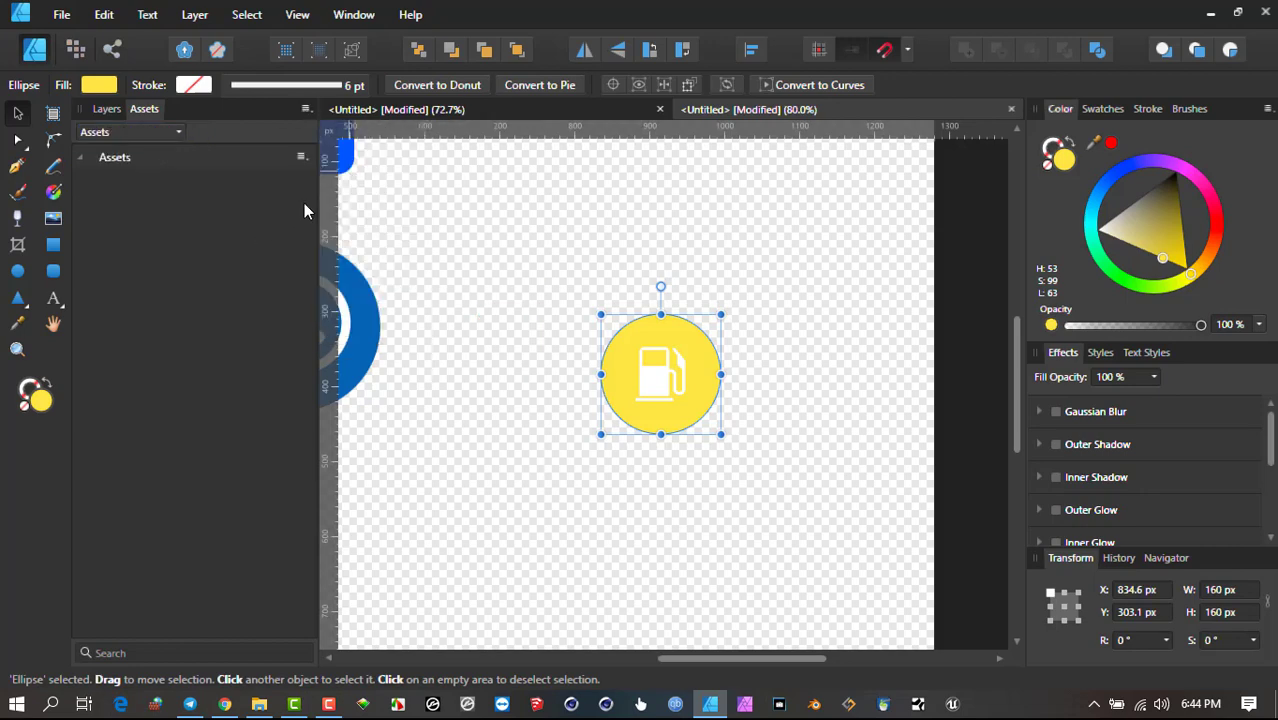
{"action": "left_click", "coordinate": [302, 110]}
{"action": "left_click", "coordinate": [345, 156]}
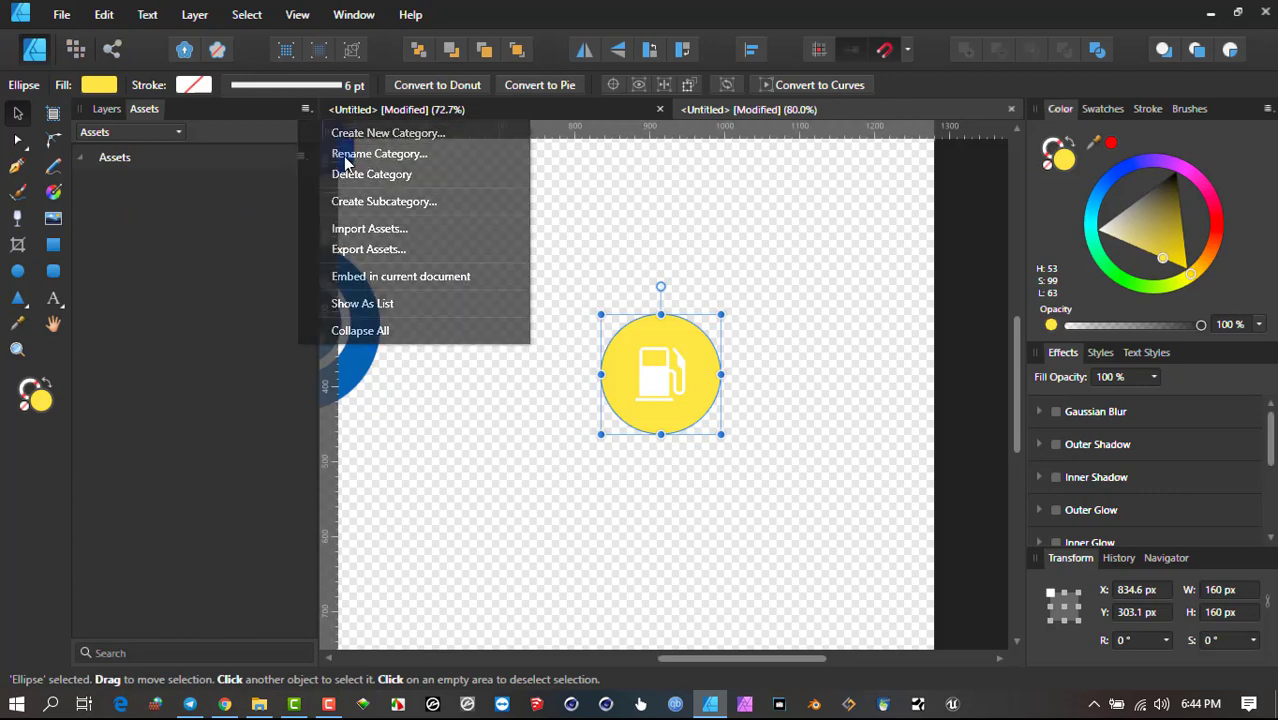
{"action": "left_click_drag", "start_coordinate": [636, 334], "coordinate": [548, 348]}
{"action": "type", "text": "My Test"}
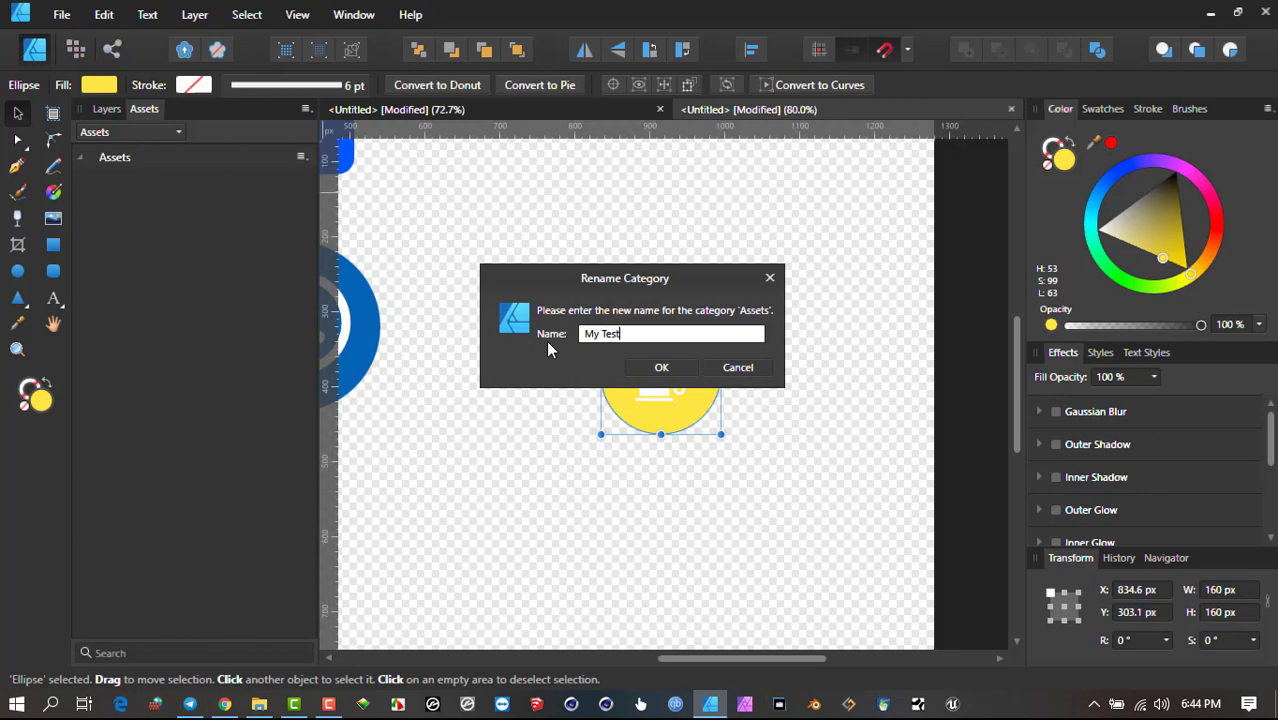
{"action": "left_click", "coordinate": [662, 367]}
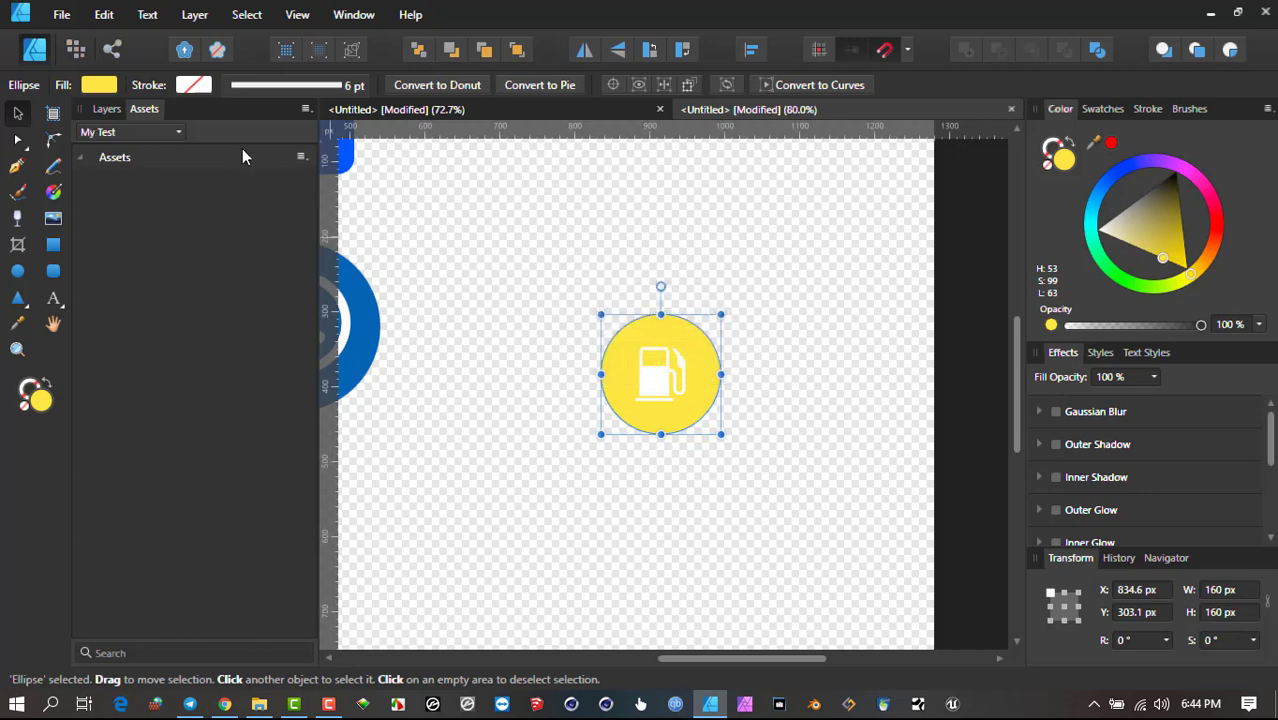
Rename the Assets subcategory in My Test, entering the author's first name.
{"action": "left_click", "coordinate": [301, 157]}
{"action": "left_click", "coordinate": [326, 179]}
{"action": "key", "text": "ctrl+a"}
{"action": "type", "text": "Rory"}
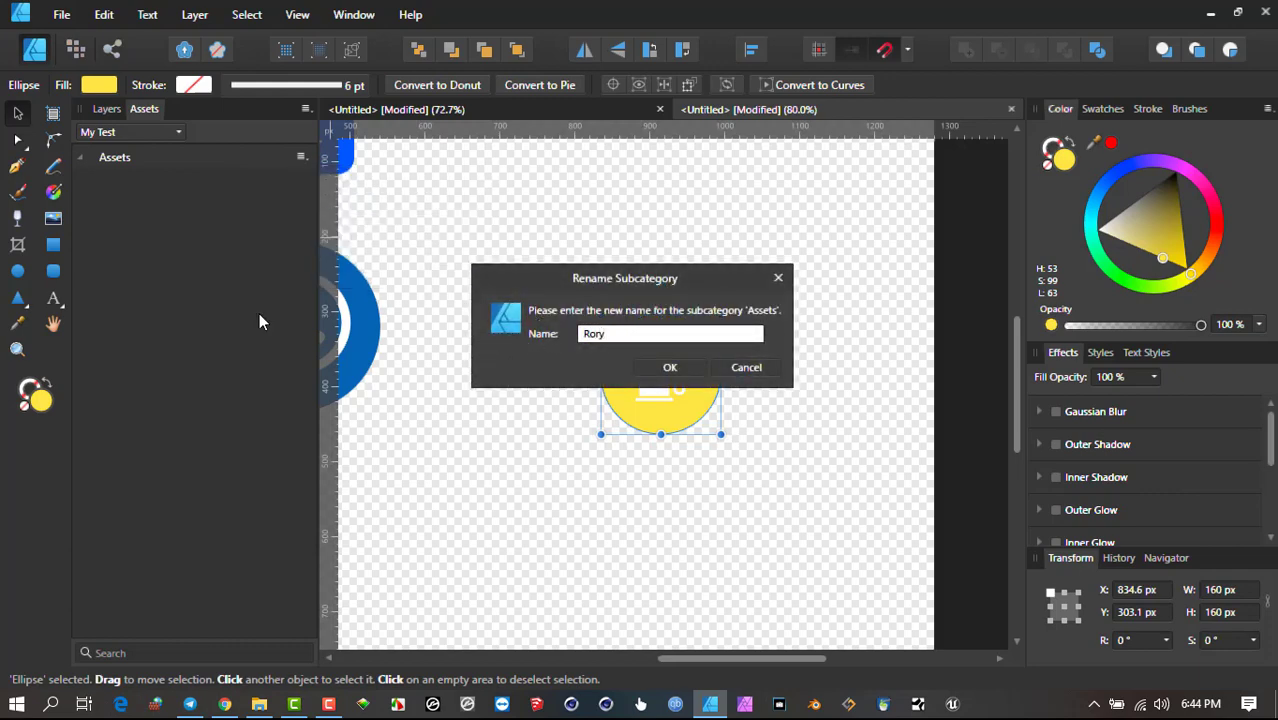
{"action": "left_click", "coordinate": [670, 368]}
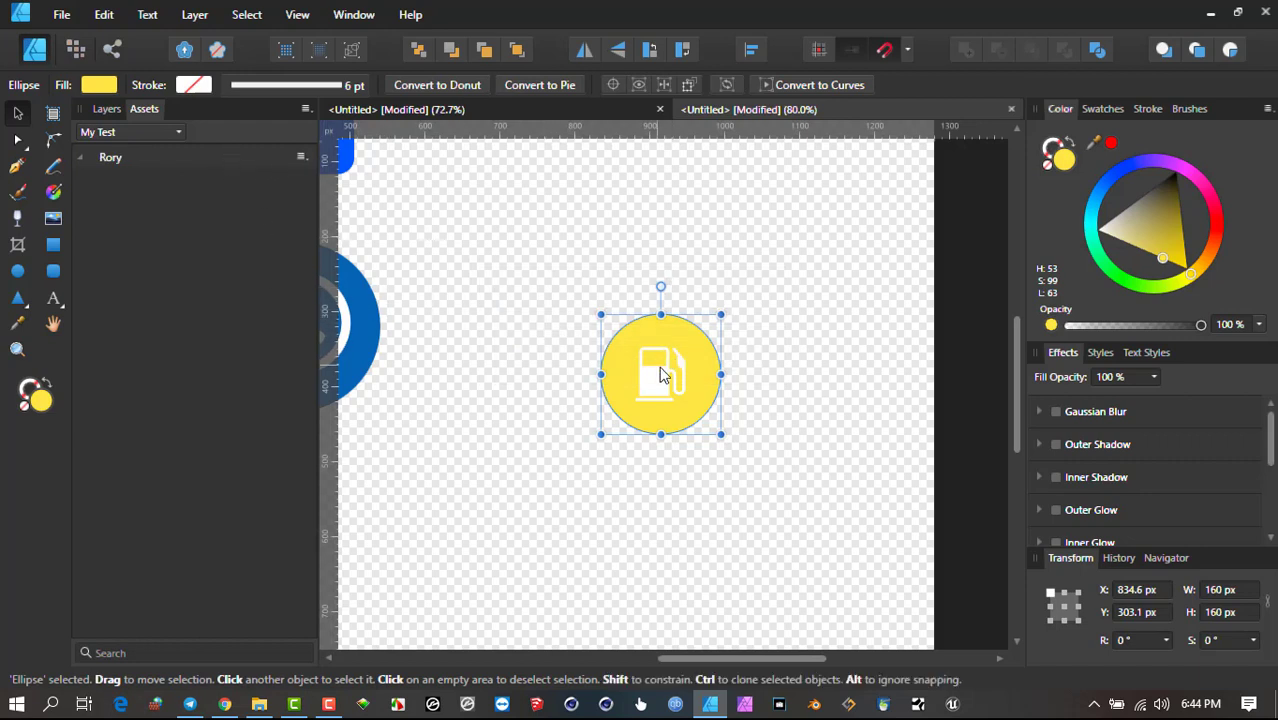
Group the yellow circle with its fuel-pump symbol, add the group as an asset to the My Test subcategory, and view the category list.
{"action": "left_click_drag", "start_coordinate": [665, 378], "coordinate": [579, 311]}
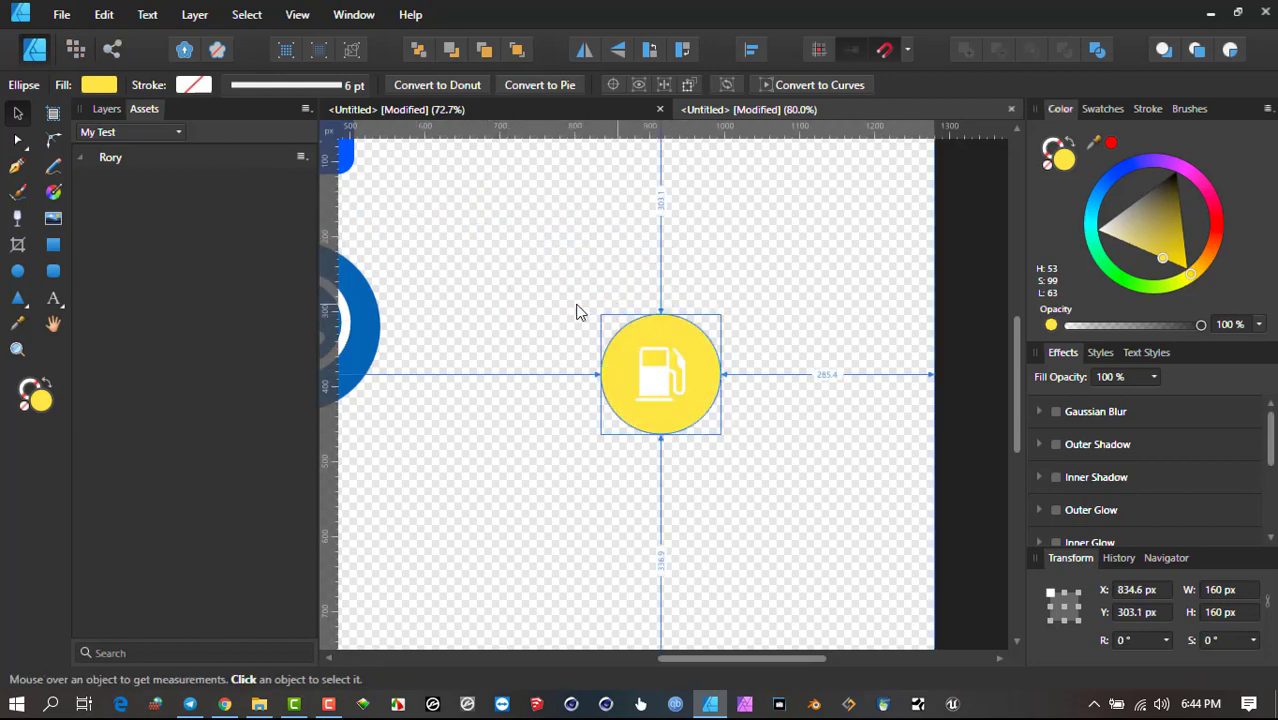
{"action": "left_click_drag", "start_coordinate": [514, 281], "coordinate": [768, 472]}
{"action": "left_click", "coordinate": [286, 86]}
{"action": "left_click", "coordinate": [301, 158]}
{"action": "left_click", "coordinate": [371, 274]}
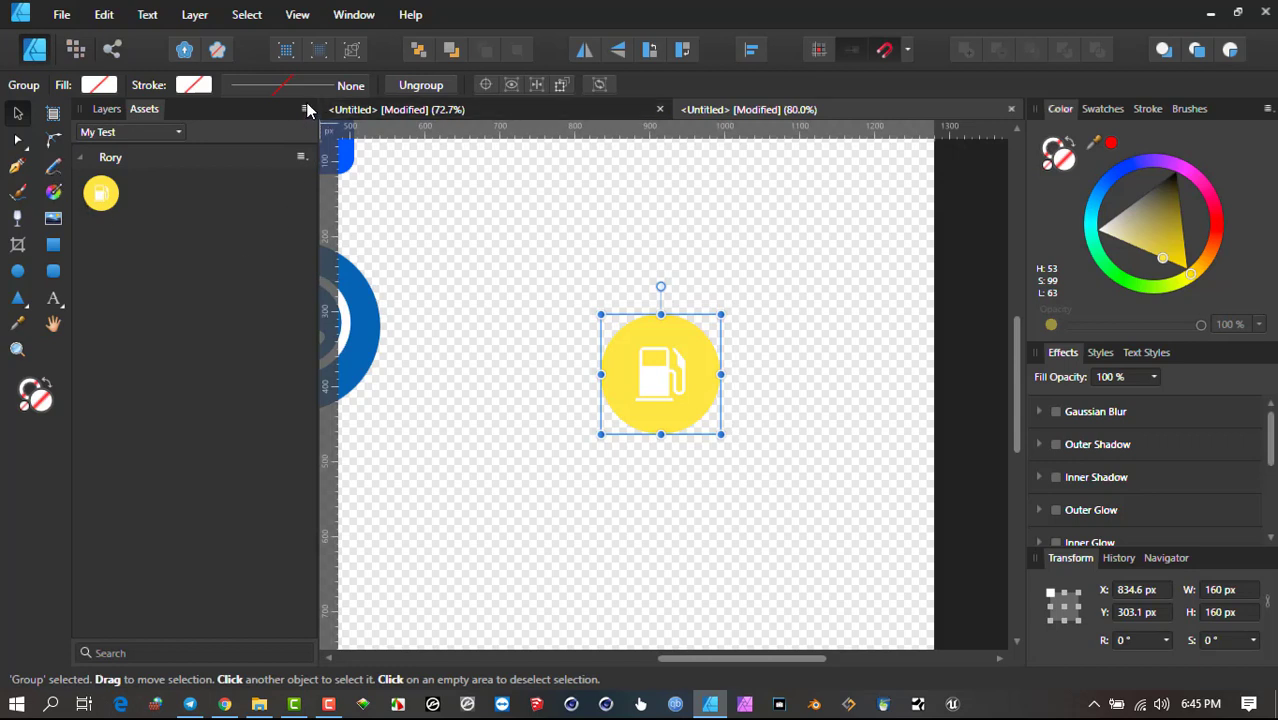
{"action": "left_click", "coordinate": [170, 134]}
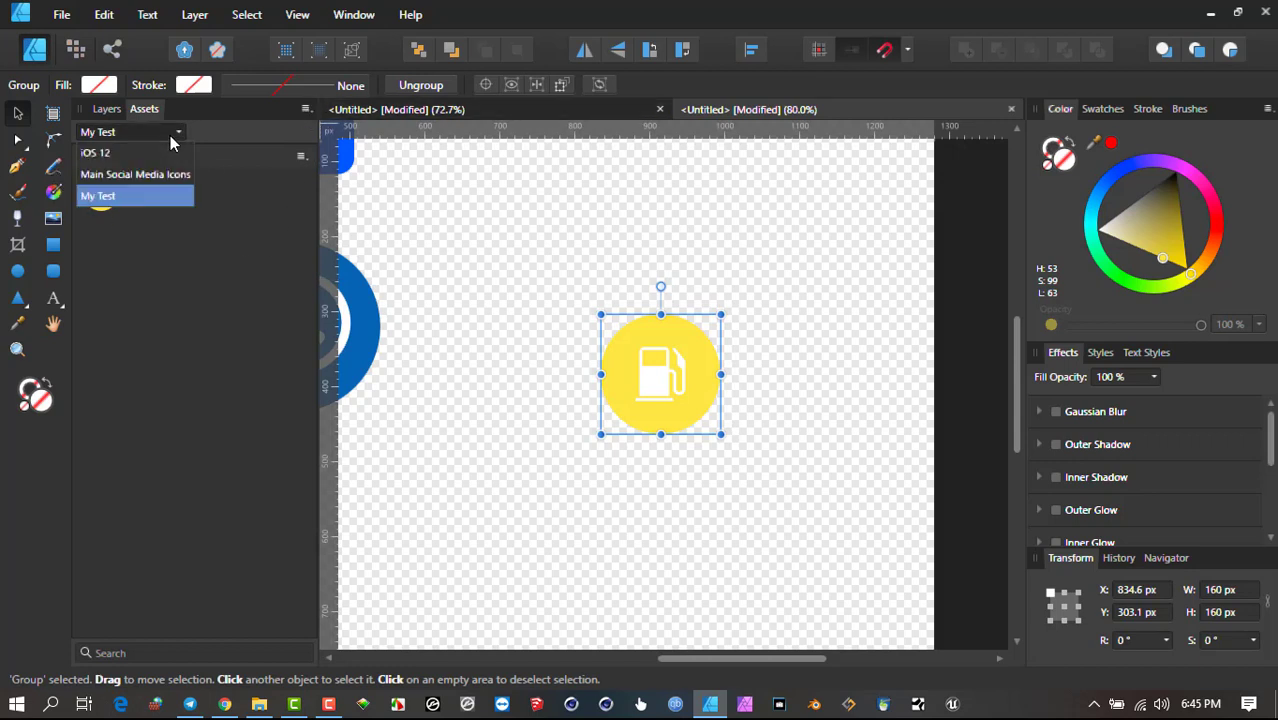
Export the My Test asset category to the Saved Pictures folder as My Test.
{"action": "left_click", "coordinate": [134, 198]}
{"action": "left_click", "coordinate": [307, 109]}
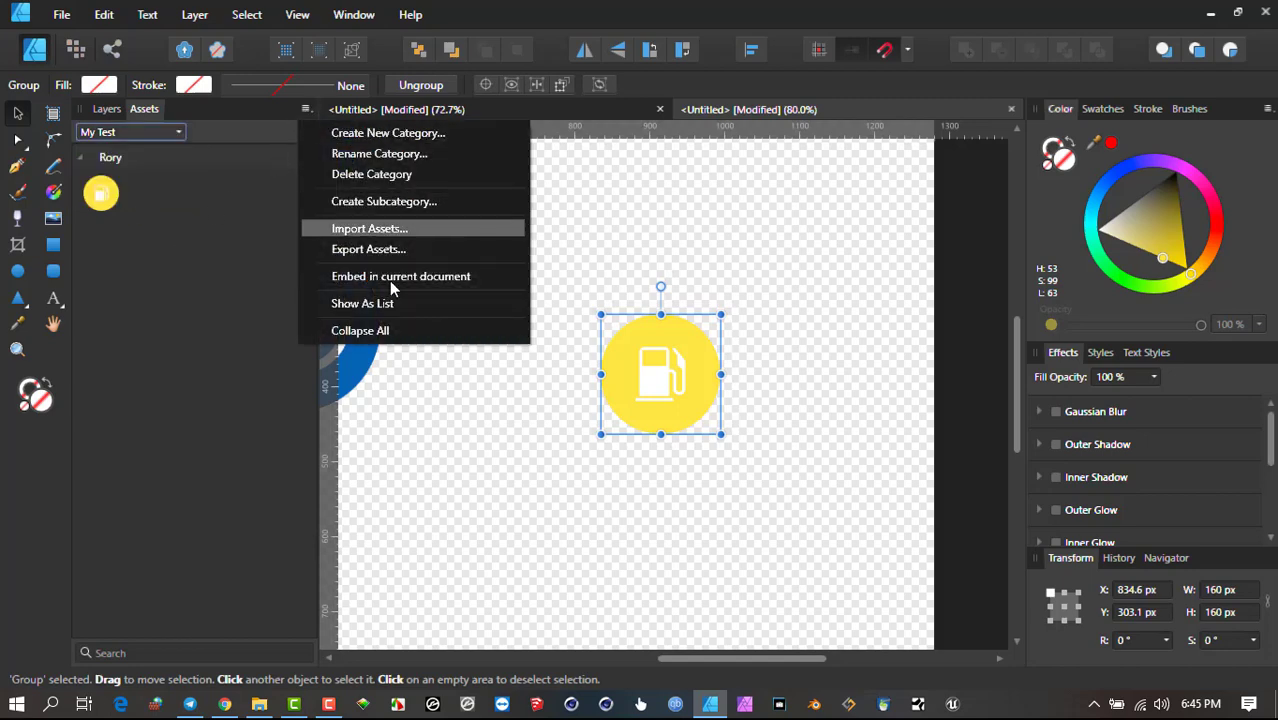
{"action": "left_click", "coordinate": [388, 252]}
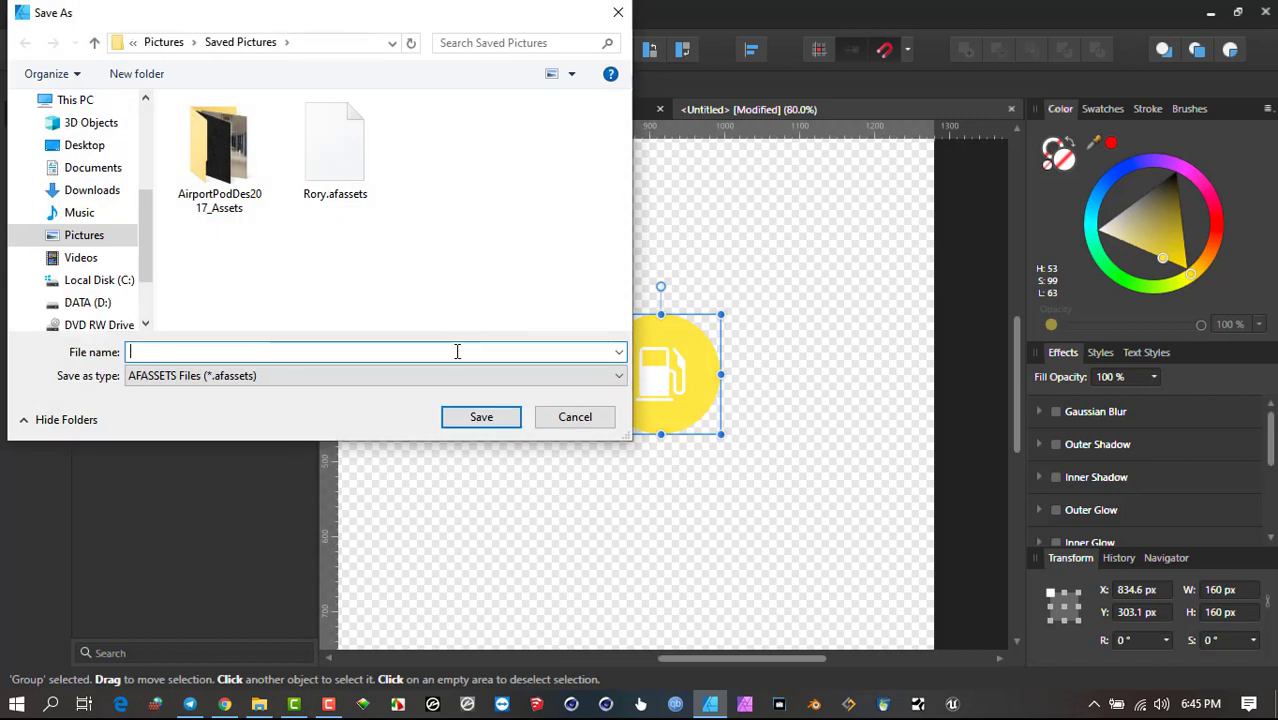
{"action": "type", "text": "My Test"}
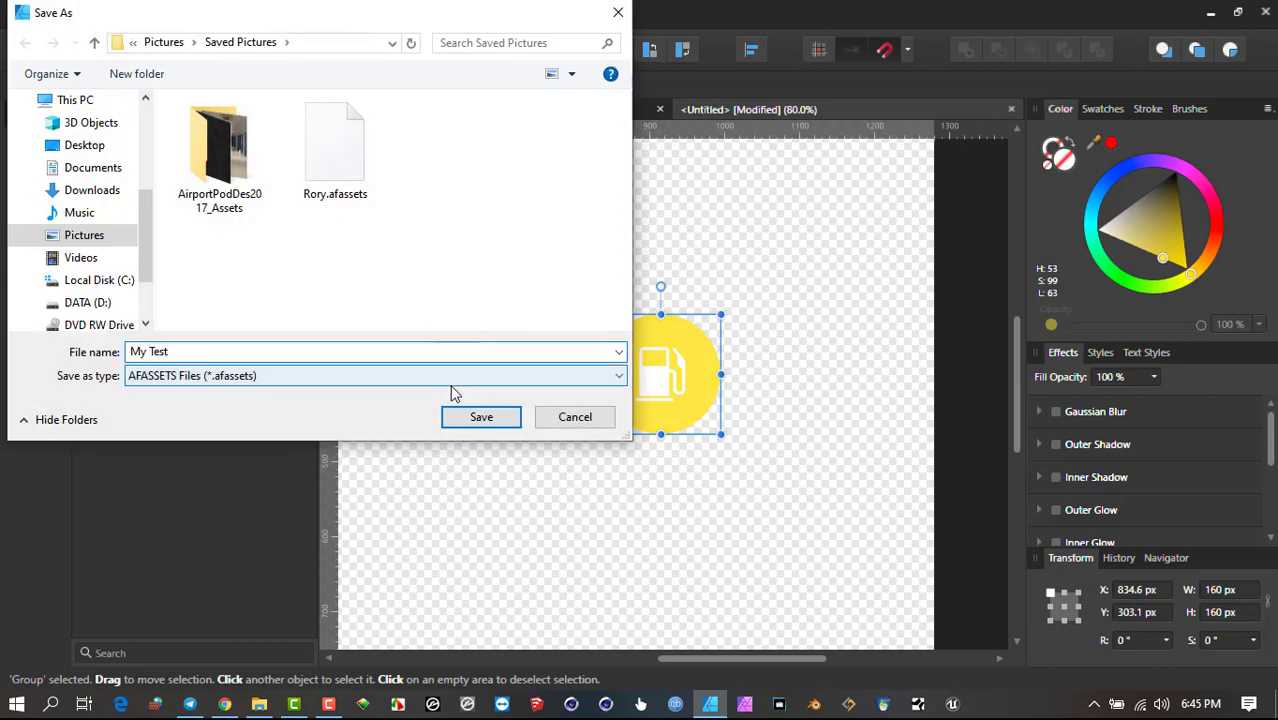
{"action": "left_click", "coordinate": [498, 422]}
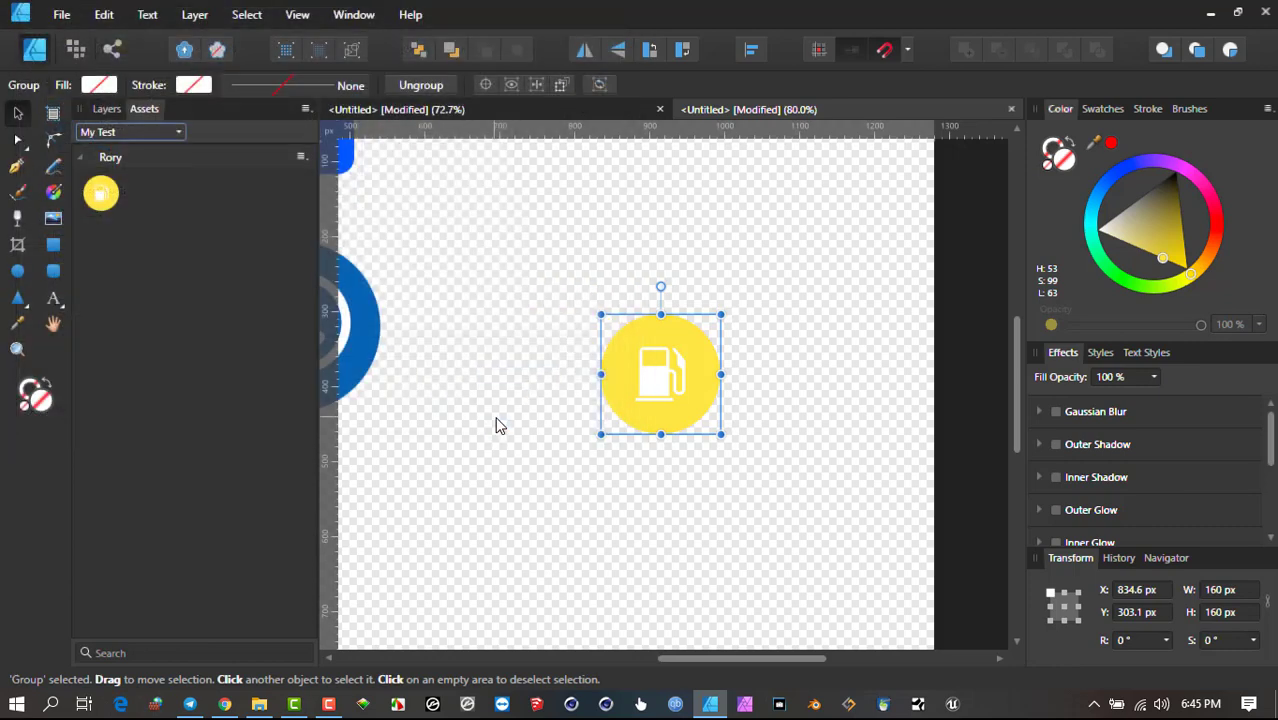
Delete the My Test asset category and confirm its removal.
{"action": "left_click", "coordinate": [301, 158]}
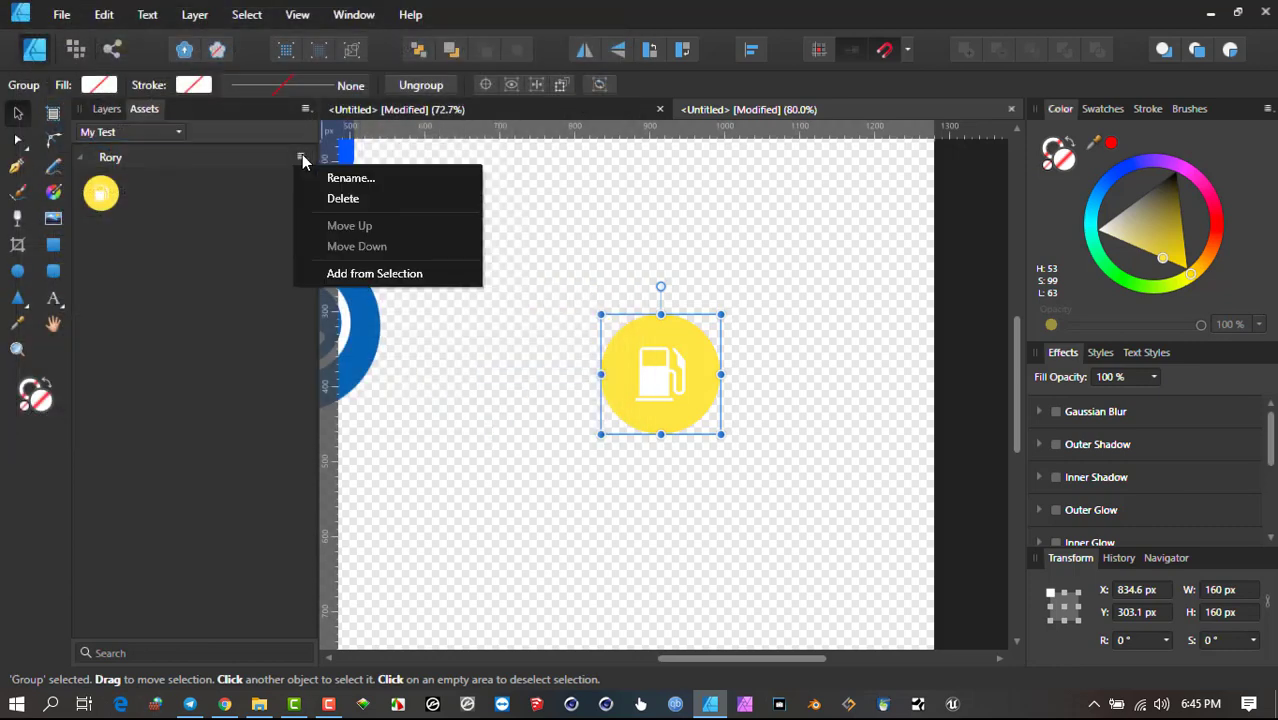
{"action": "left_click", "coordinate": [306, 110]}
{"action": "left_click", "coordinate": [306, 110]}
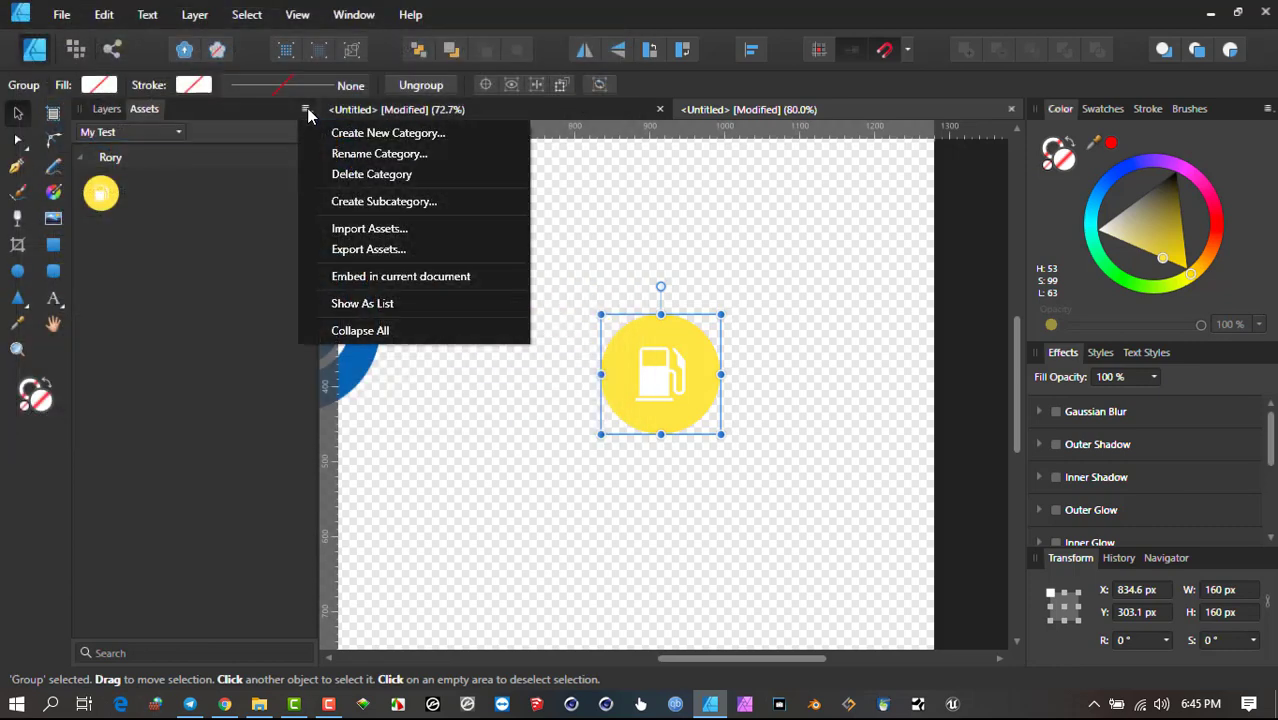
{"action": "left_click", "coordinate": [368, 175]}
{"action": "left_click", "coordinate": [601, 372]}
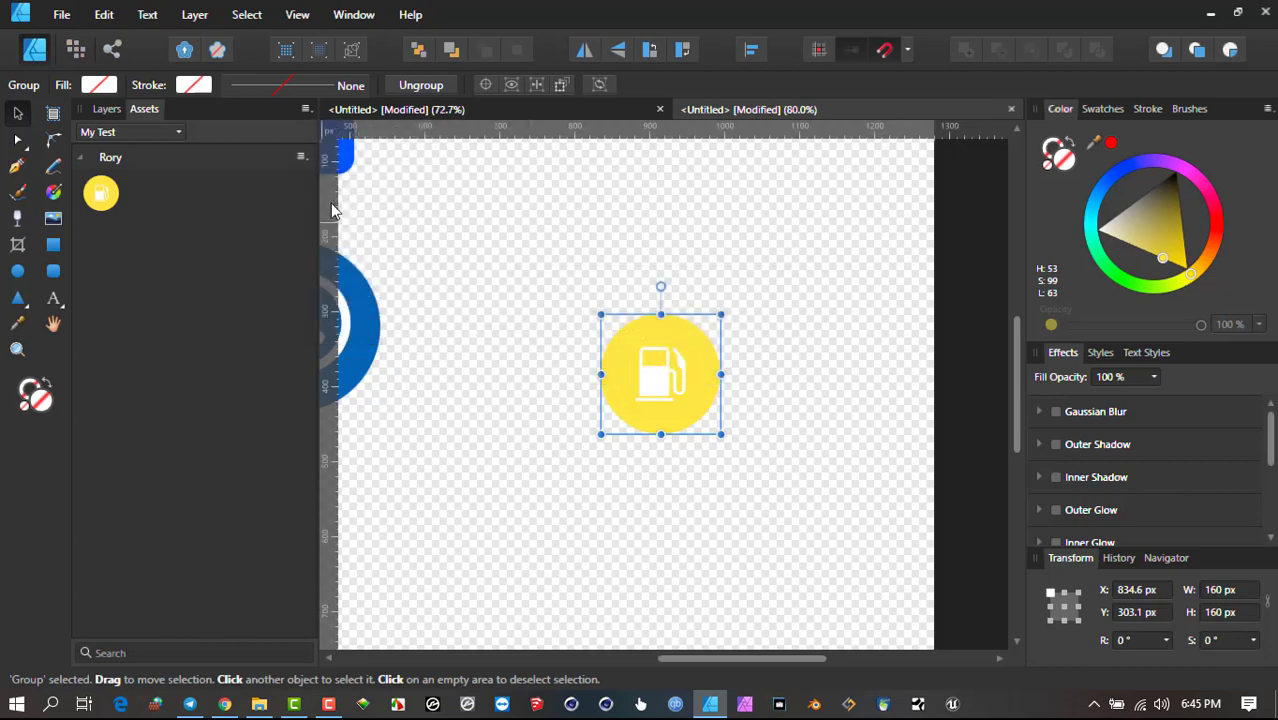
Delete the Main Social Media Icons asset category.
{"action": "left_click", "coordinate": [158, 131]}
{"action": "left_click", "coordinate": [150, 177]}
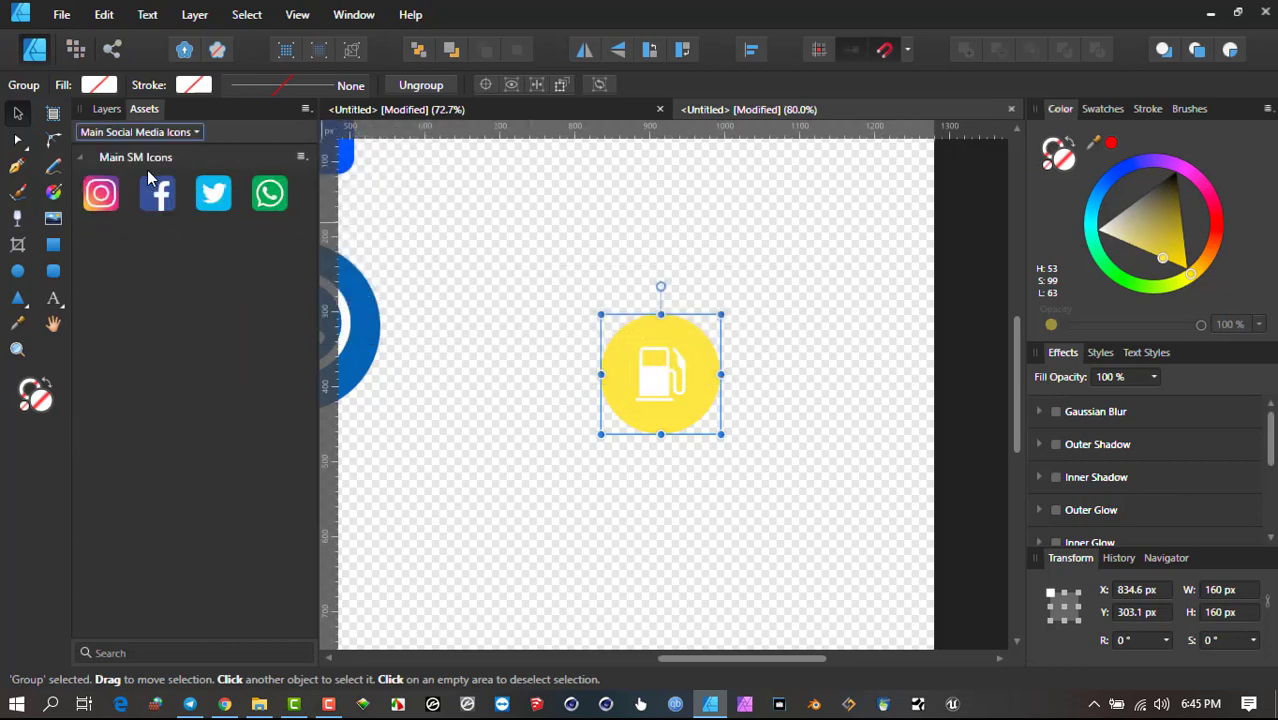
{"action": "left_click", "coordinate": [306, 110]}
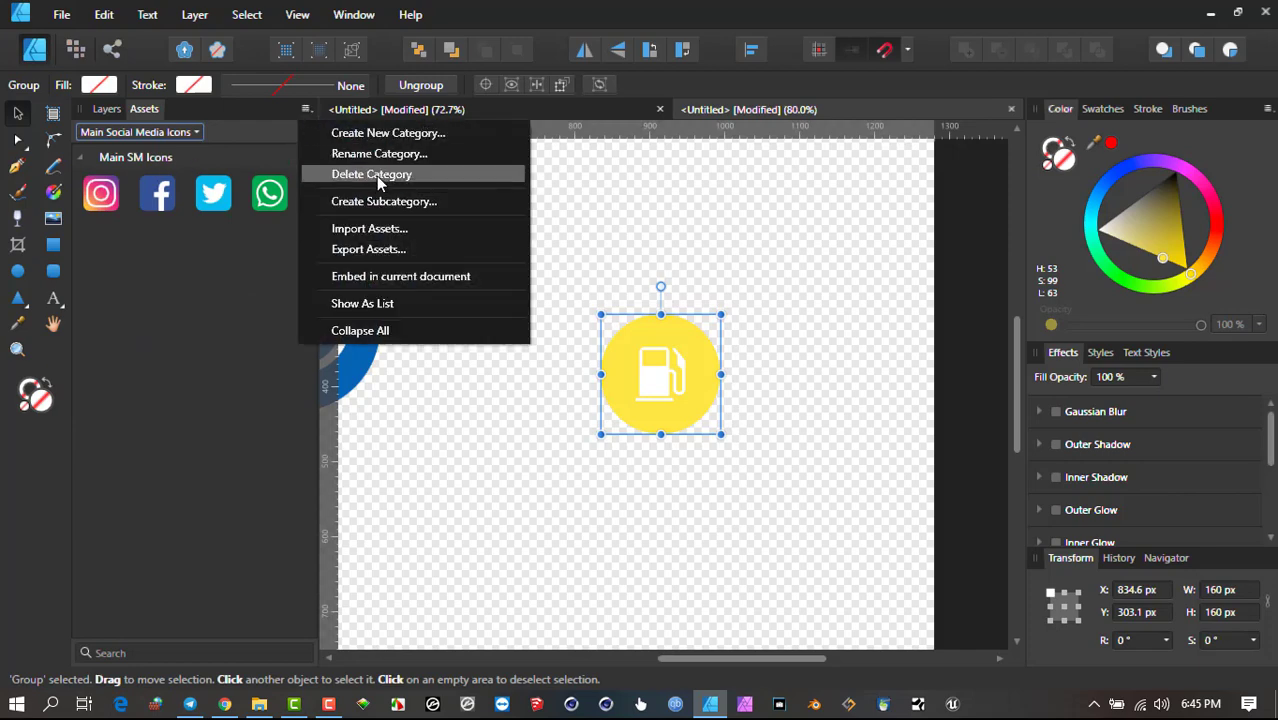
{"action": "left_click", "coordinate": [376, 176]}
{"action": "left_click", "coordinate": [596, 368]}
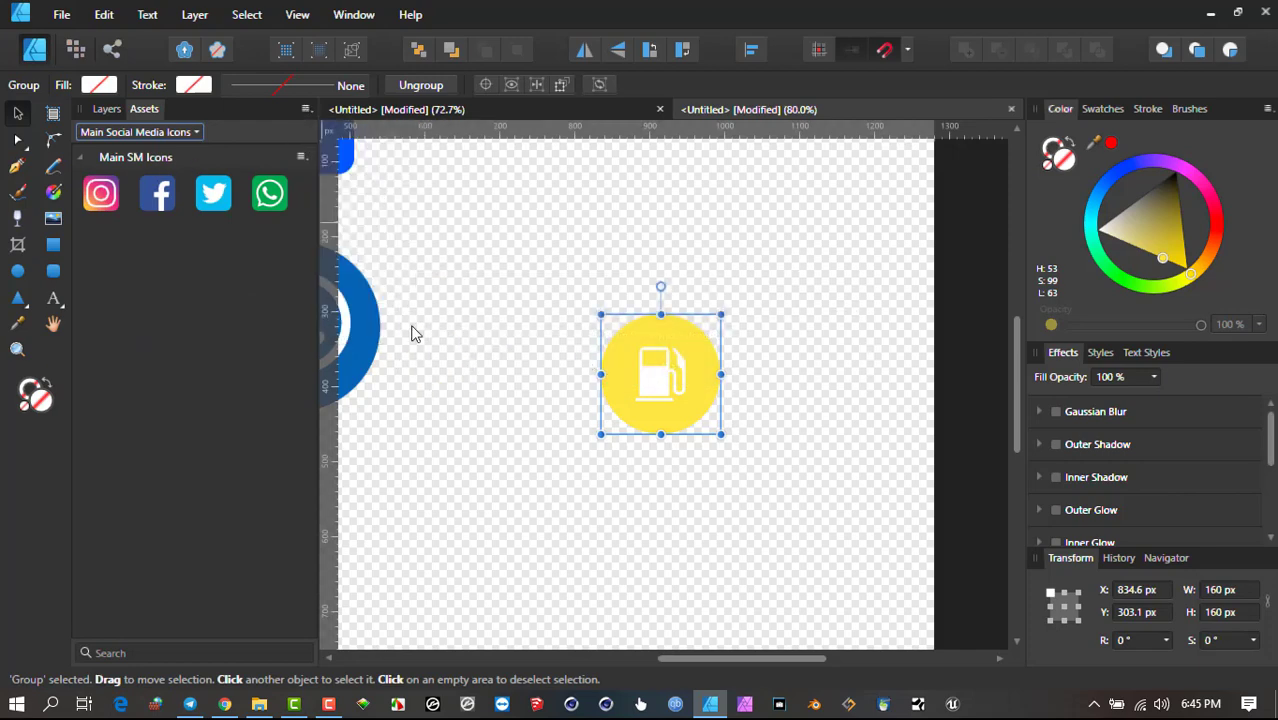
Import the assets from My Test.afassets in Saved Pictures and show the My Test category.
{"action": "left_click", "coordinate": [306, 111]}
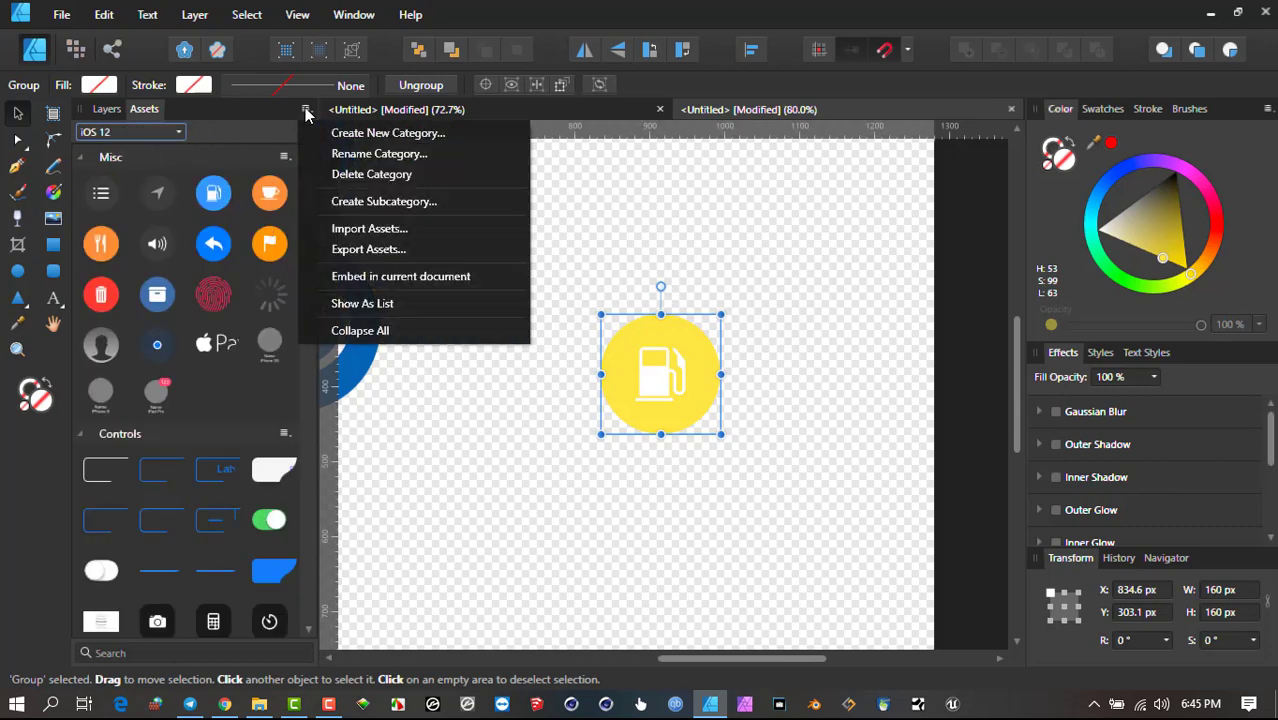
{"action": "left_click", "coordinate": [397, 229]}
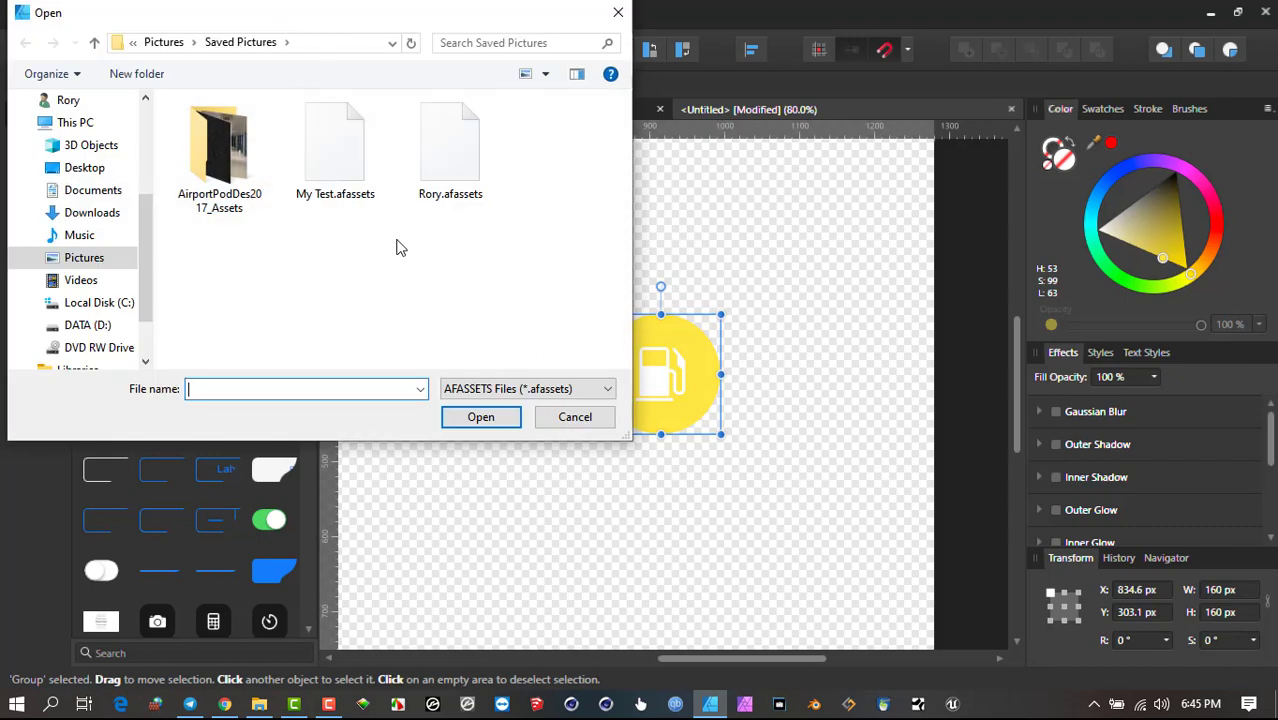
{"action": "left_click", "coordinate": [325, 150]}
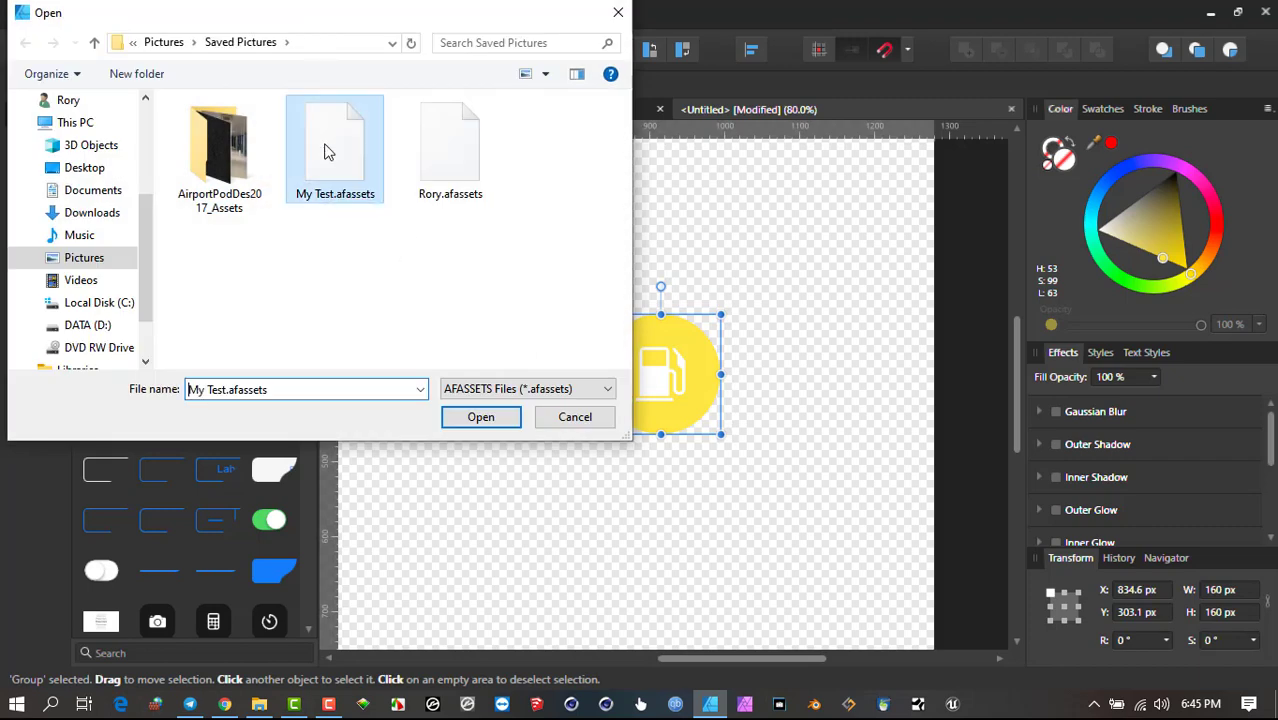
{"action": "left_click", "coordinate": [481, 417]}
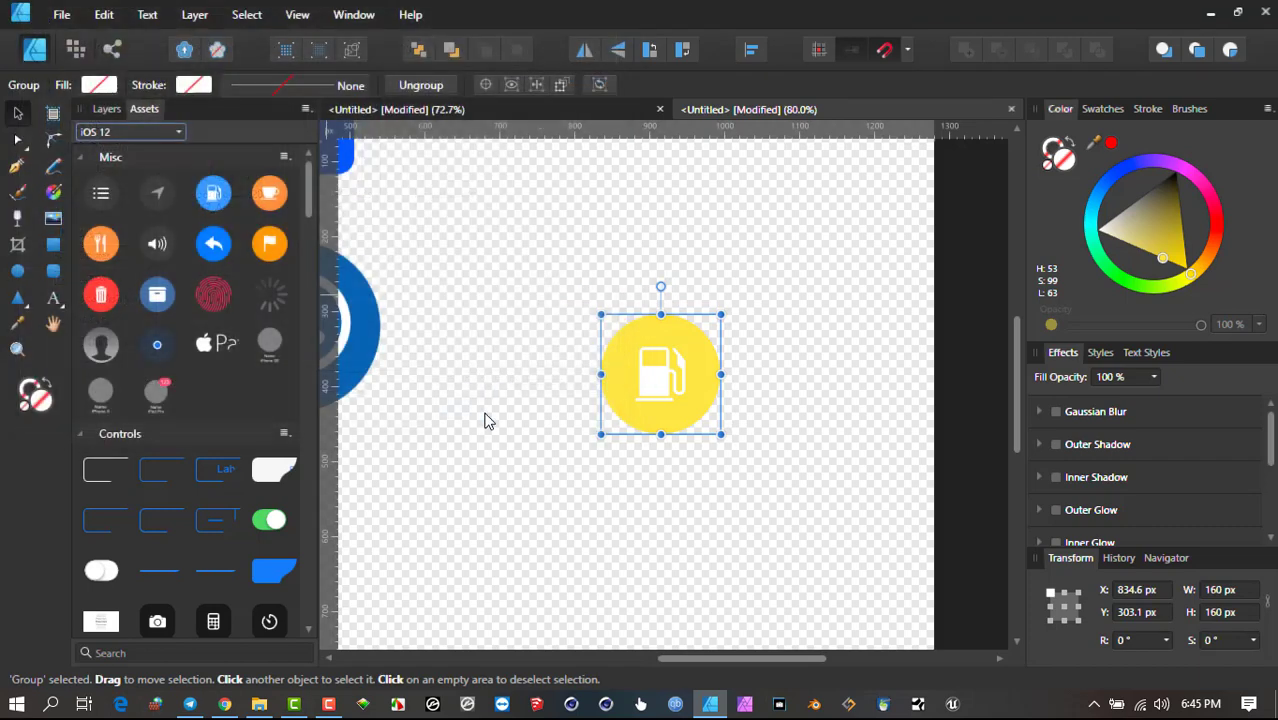
{"action": "left_click", "coordinate": [177, 126]}
{"action": "left_click", "coordinate": [177, 126]}
Import the social media icons from the .afassets file named after the author in Saved Pictures.
{"action": "left_click", "coordinate": [306, 110]}
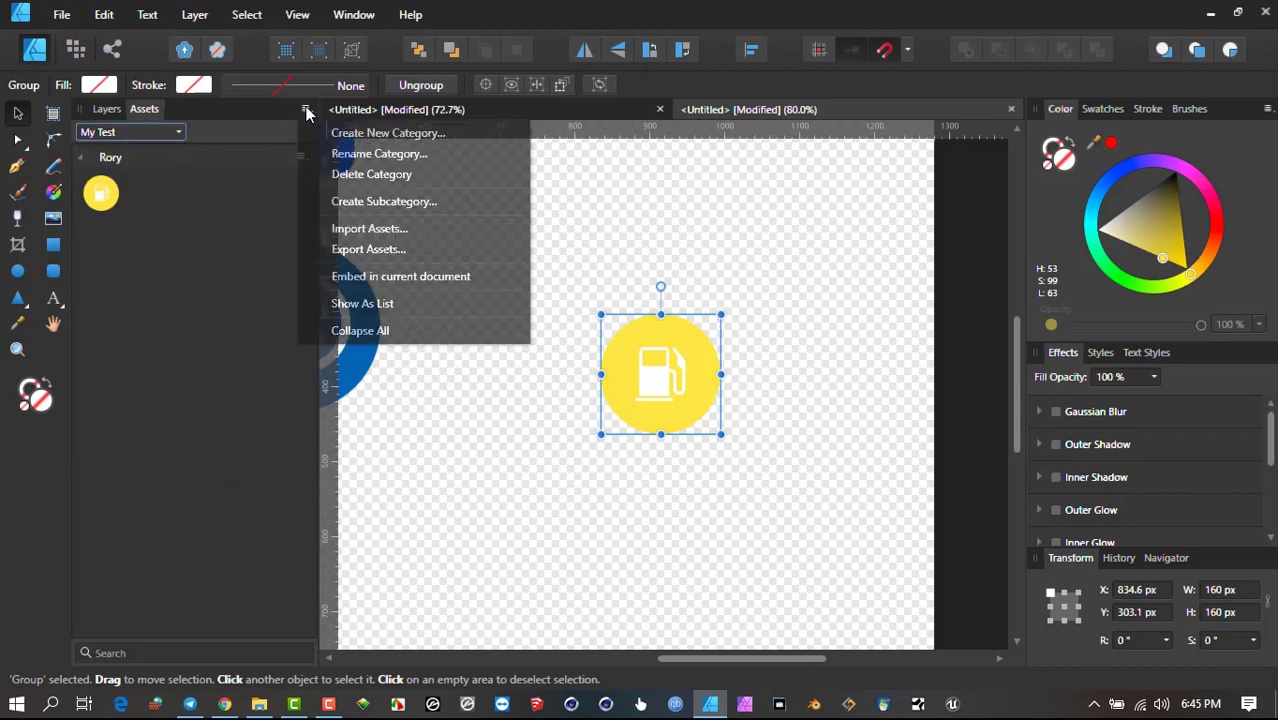
{"action": "left_click", "coordinate": [383, 232]}
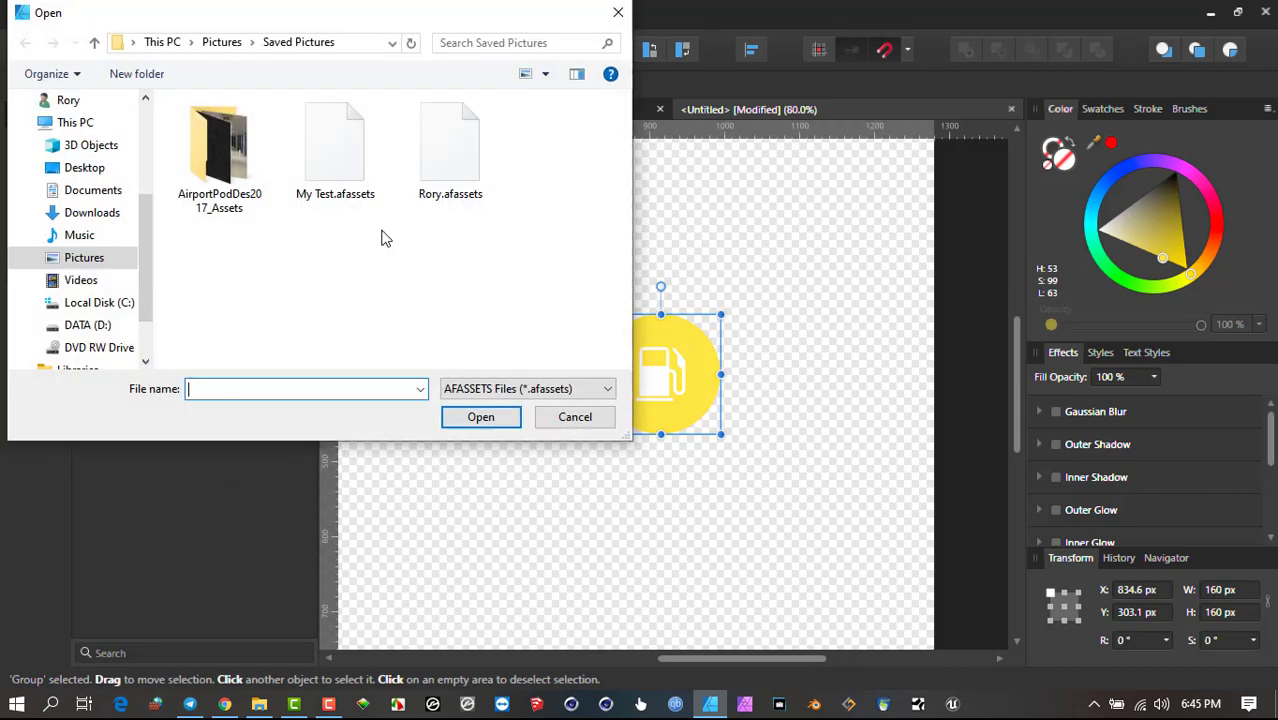
{"action": "left_click", "coordinate": [450, 150]}
{"action": "left_click", "coordinate": [485, 419]}
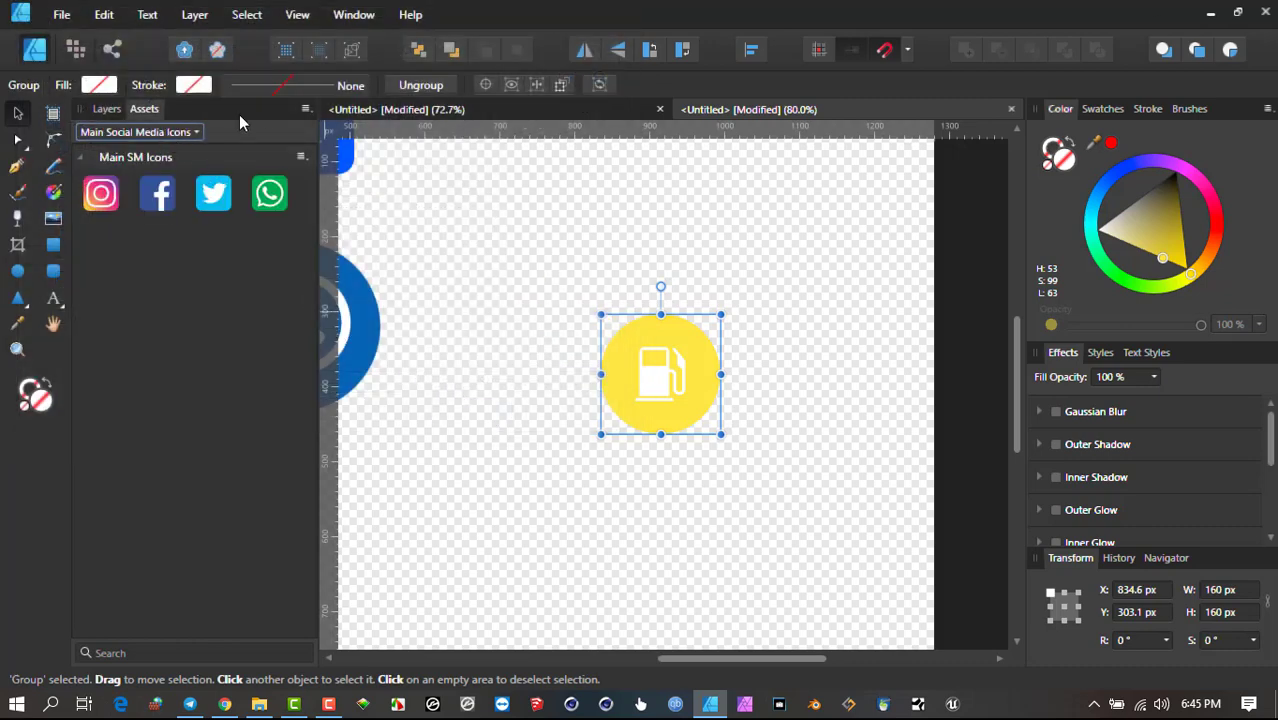
{"action": "left_click", "coordinate": [305, 110]}
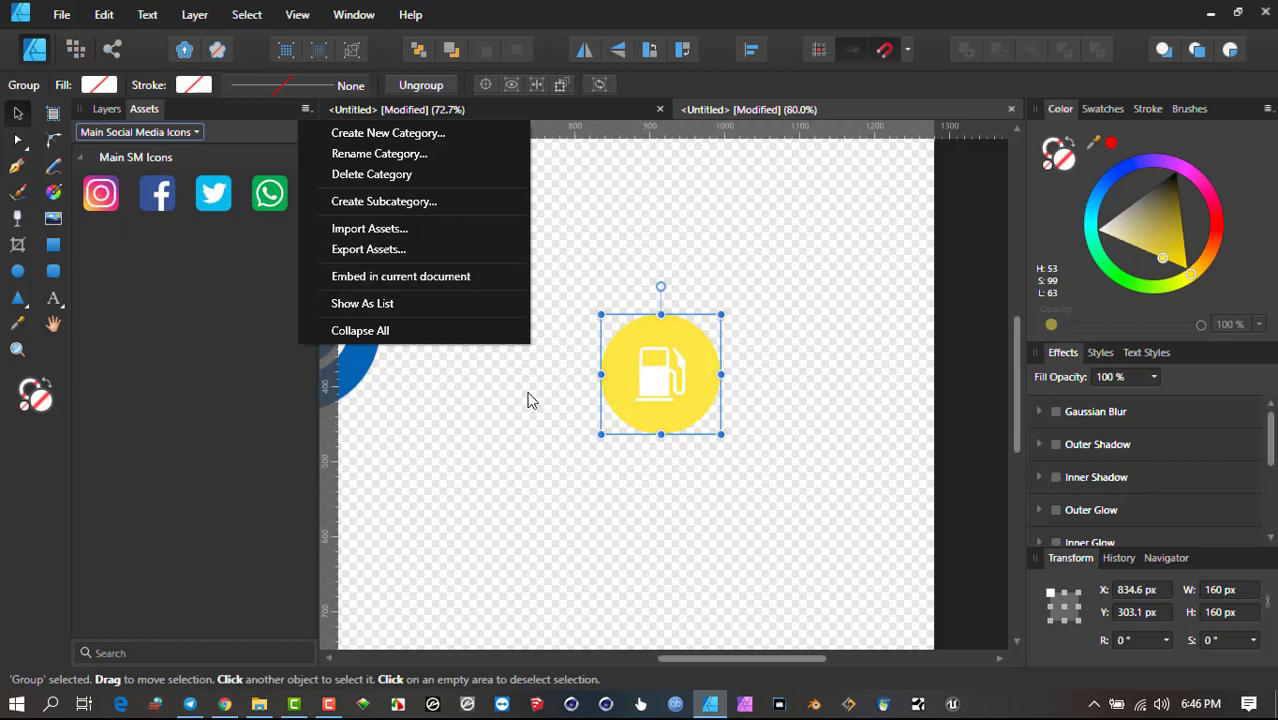
{"action": "left_click", "coordinate": [229, 280]}
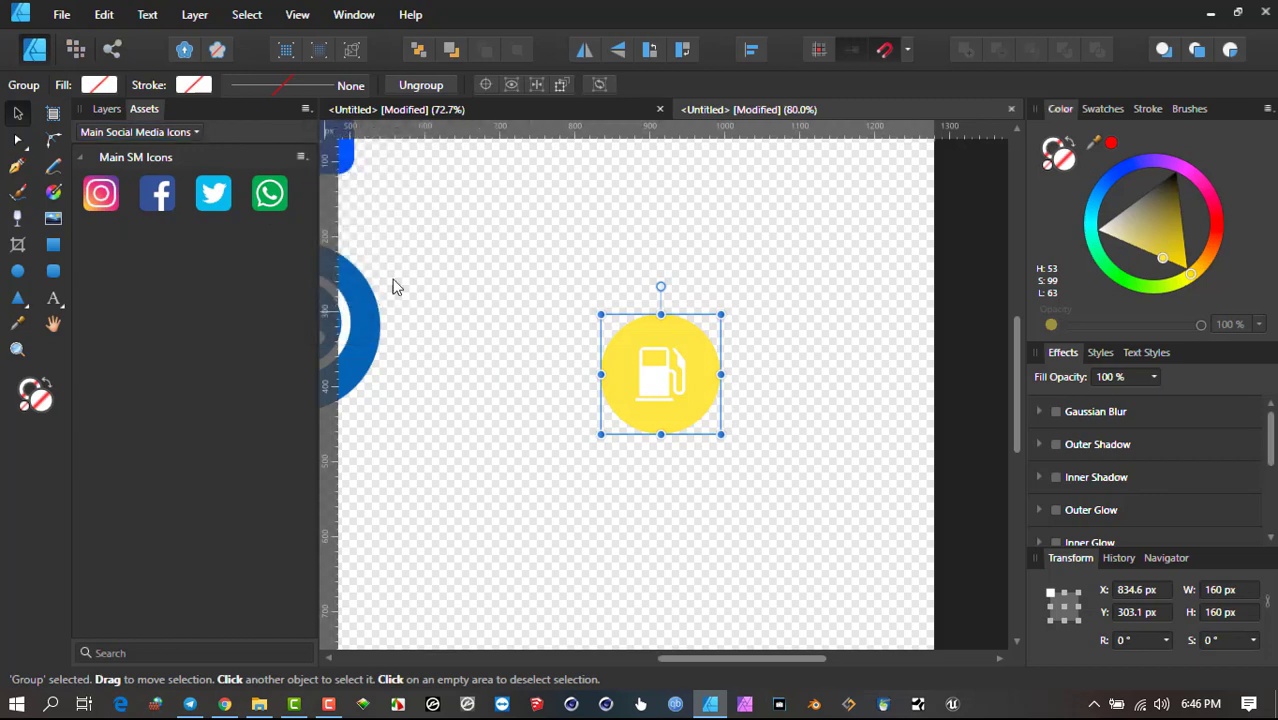
Switch from Main Social Media Icons to the My Test category to check its imported asset.
{"action": "scroll", "coordinate": [418, 282], "scroll_direction": "down", "scroll_amount": 3}
{"action": "scroll", "coordinate": [552, 315], "scroll_direction": "up", "scroll_amount": 3}
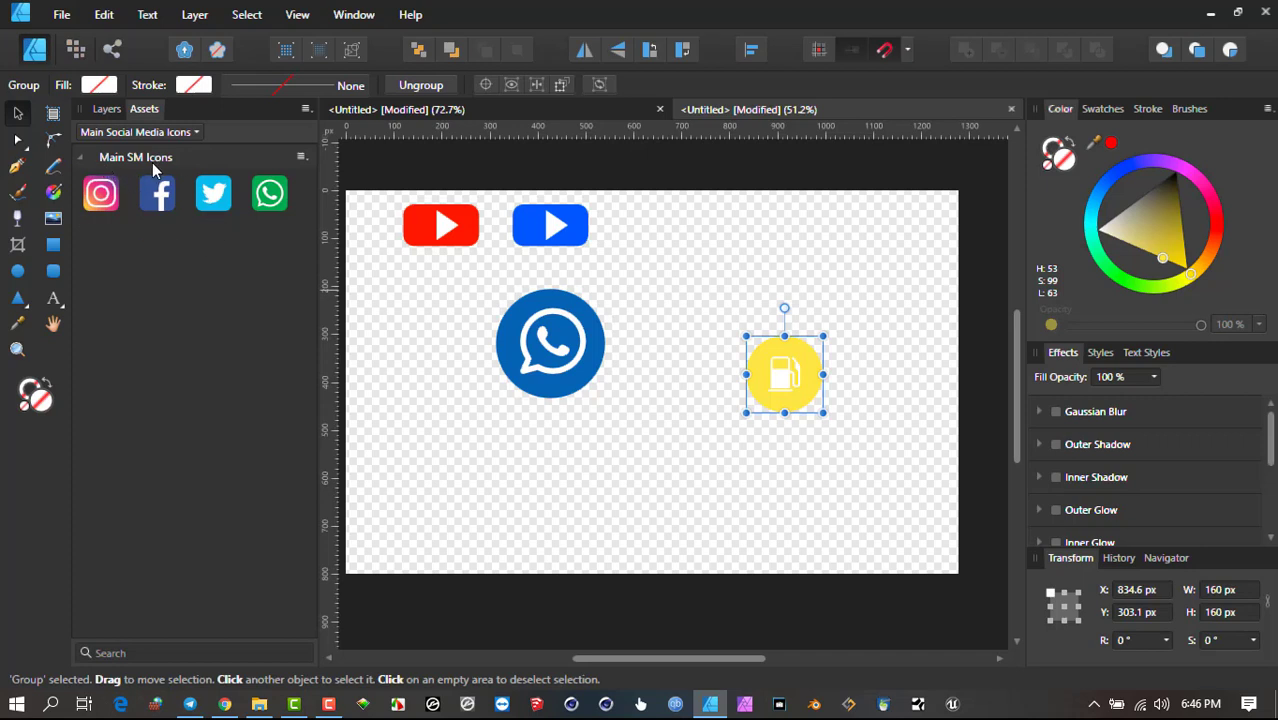
{"action": "left_click", "coordinate": [193, 135]}
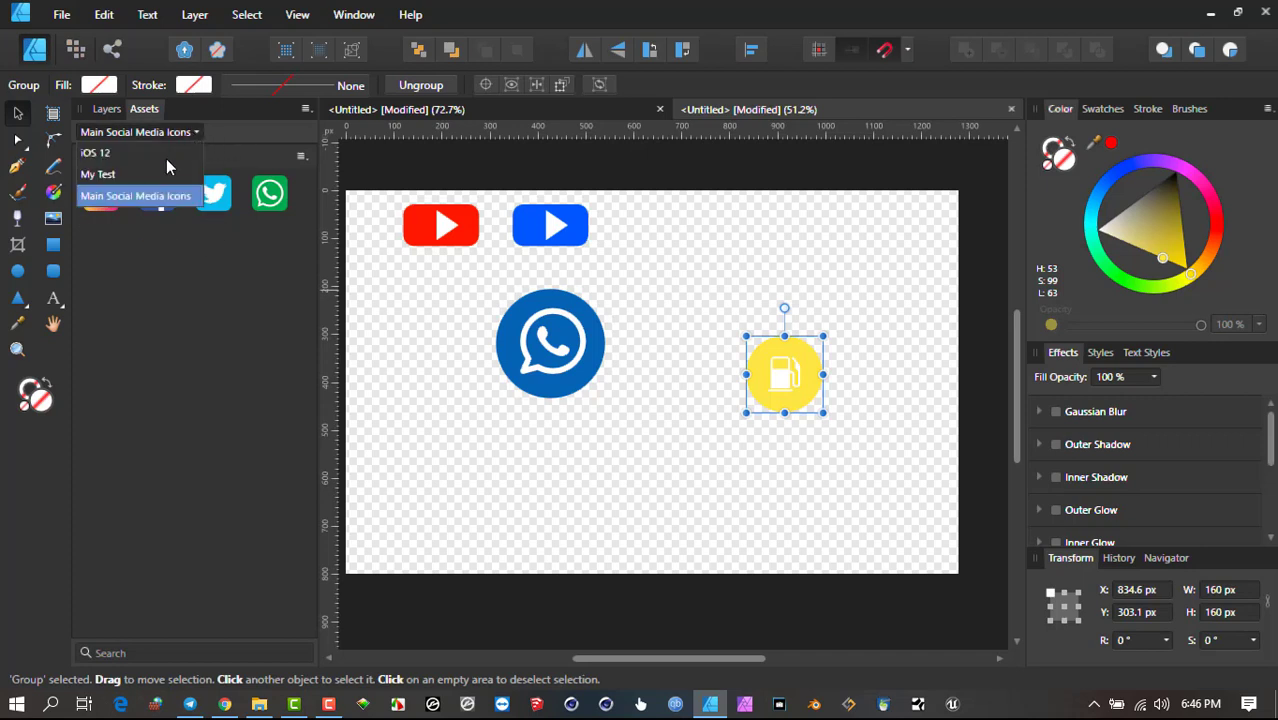
{"action": "left_click", "coordinate": [152, 172]}
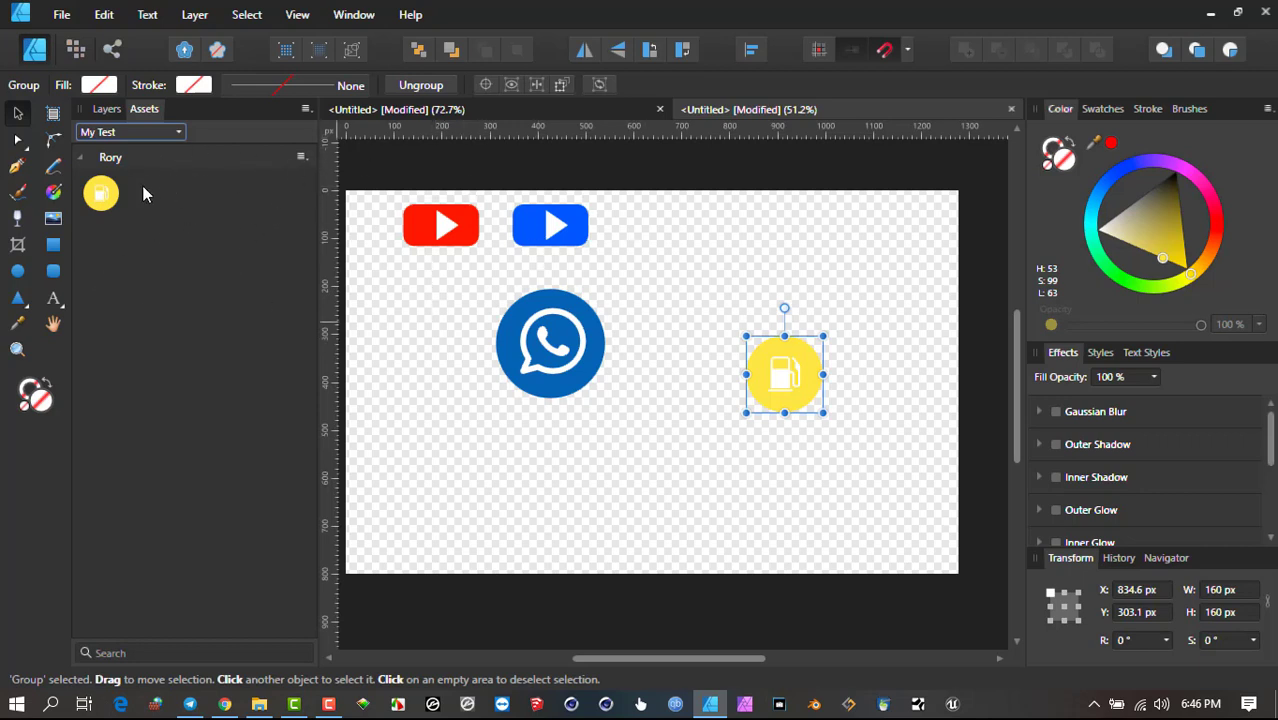
{"action": "mouse_move", "coordinate": [819, 251]}
{"action": "left_mouse_down"}
{"action": "mouse_move", "coordinate": [850, 268]}
{"action": "mouse_move", "coordinate": [827, 271]}
{"action": "left_mouse_up"}
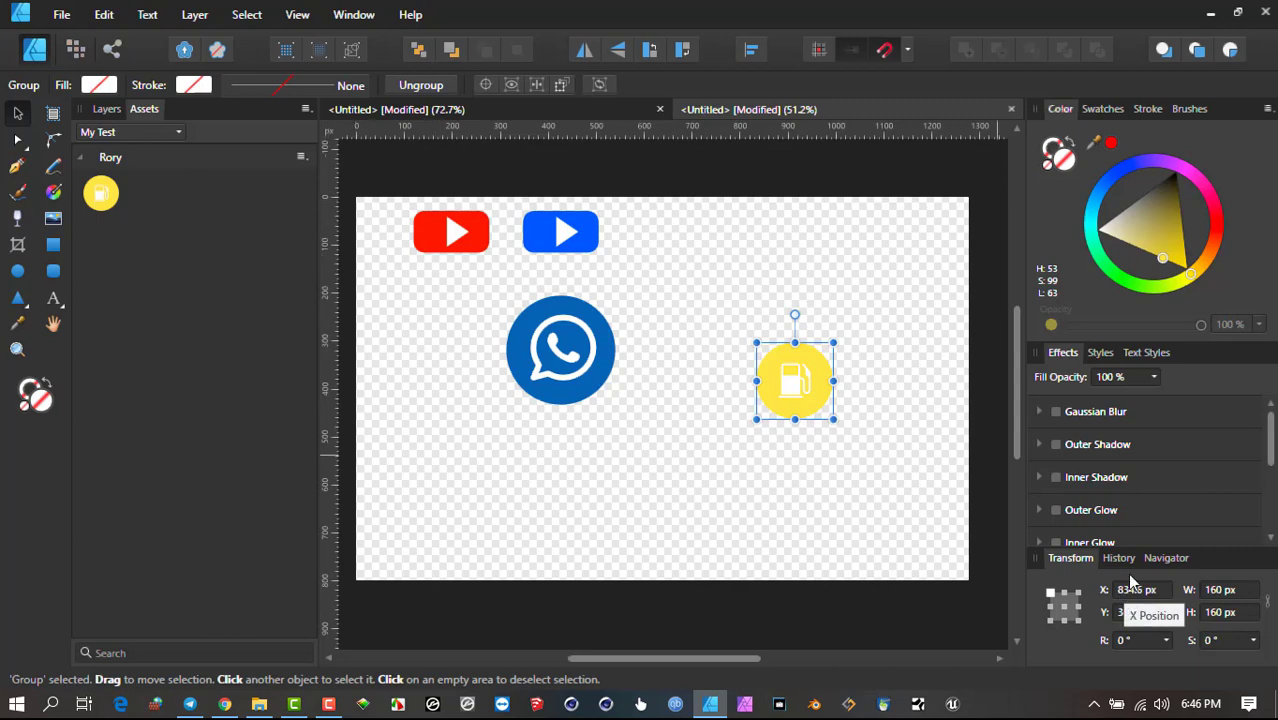
Review which studio panels are enabled, including Assets, and deselect the yellow fuel-pump group.
{"action": "left_click", "coordinate": [297, 16]}
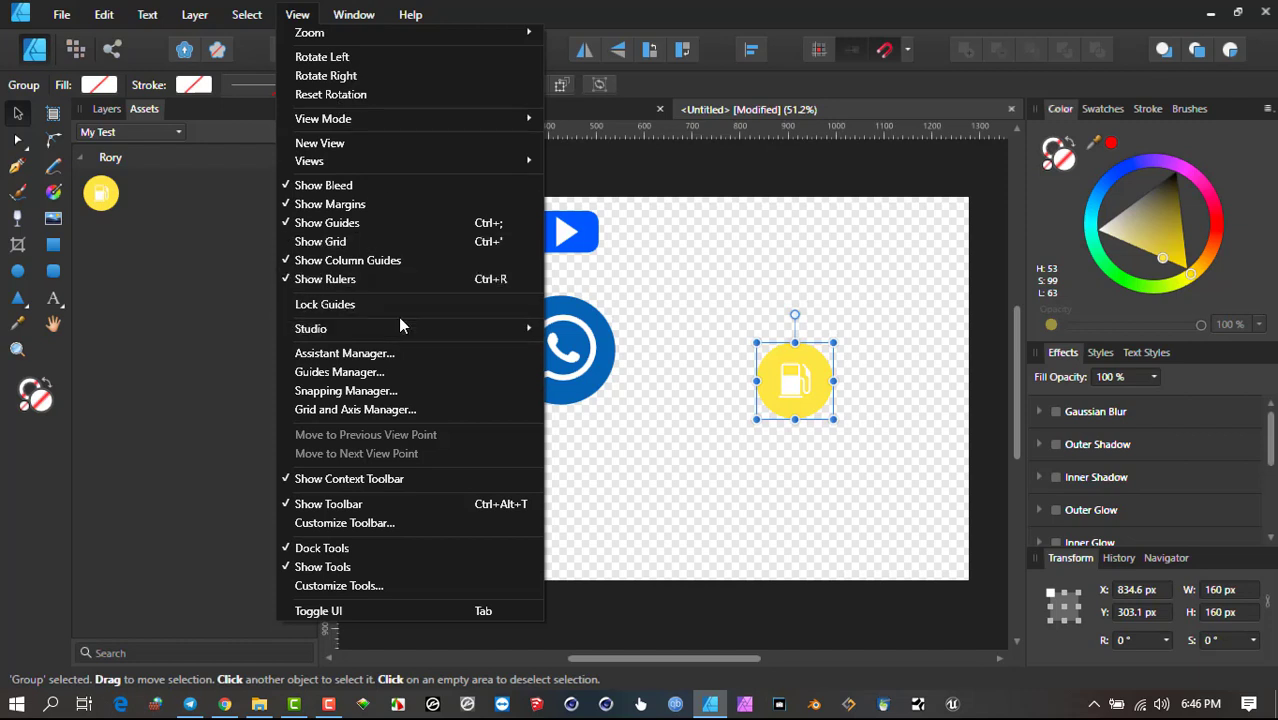
{"action": "mouse_move", "coordinate": [396, 324]}
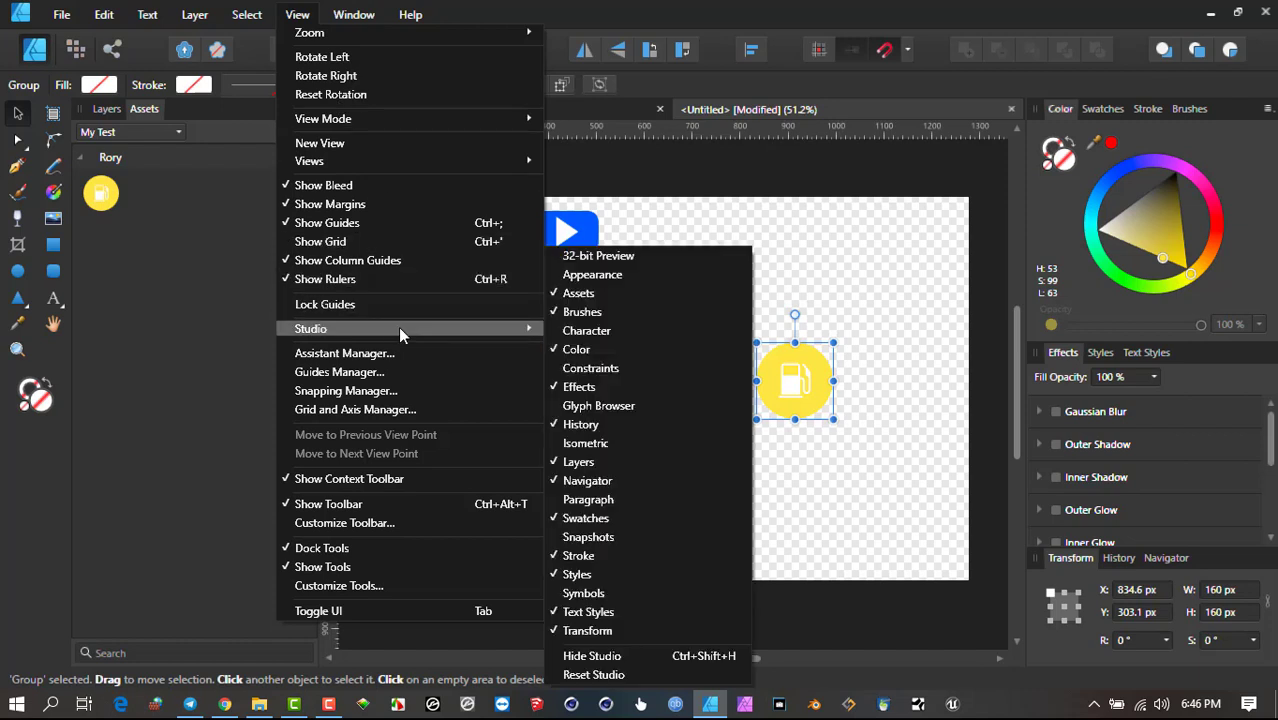
{"action": "left_click", "coordinate": [671, 591]}
{"action": "left_click", "coordinate": [697, 320]}
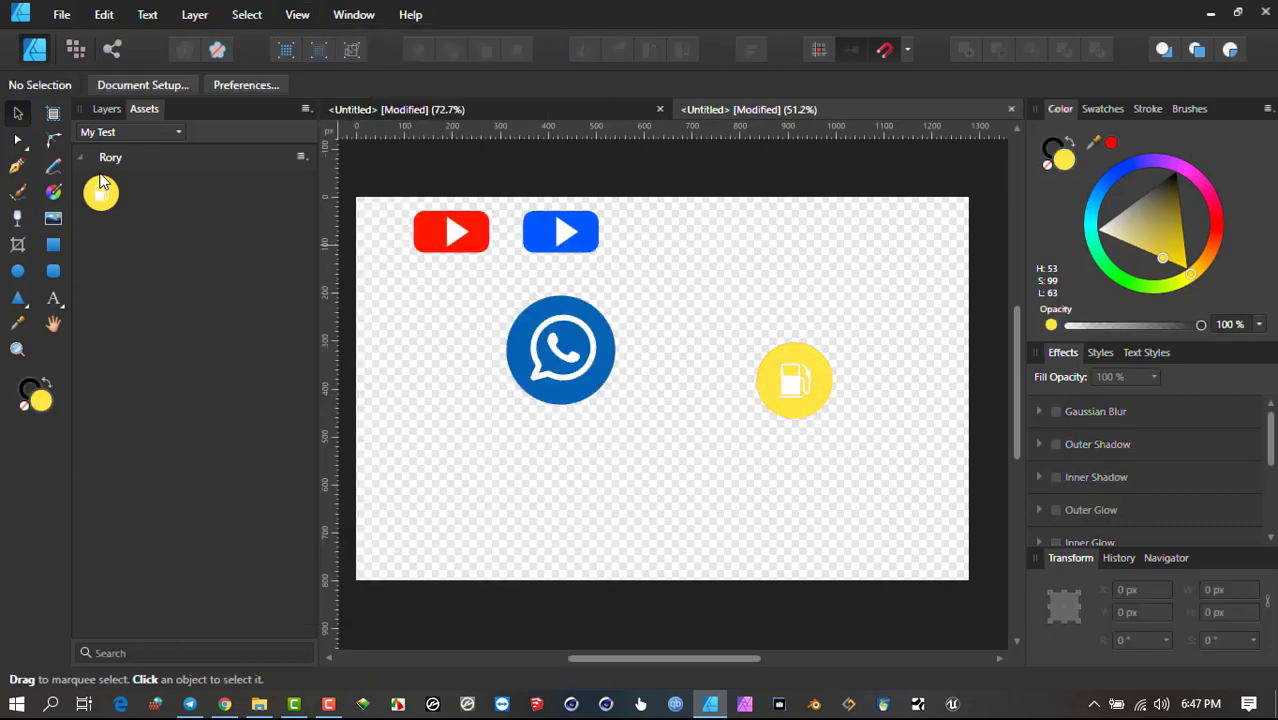